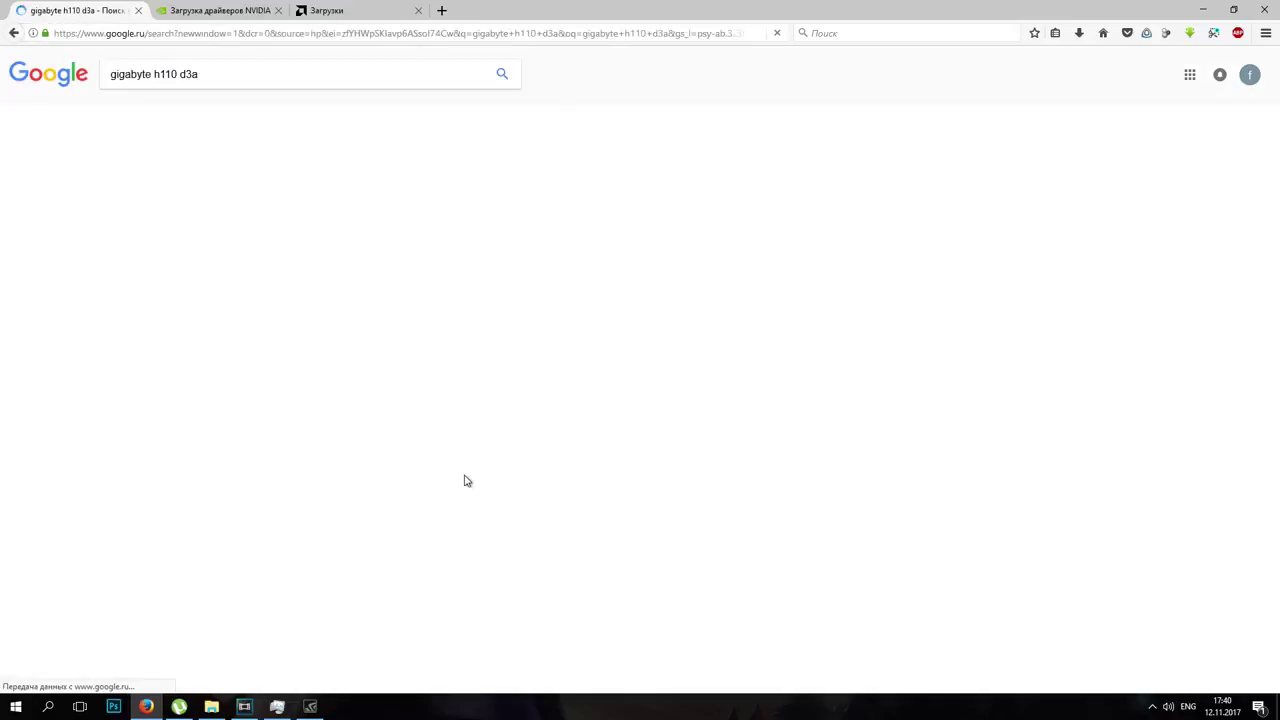
- Open Gigabyte's GA-H110-D3A product page and filter its support downloads to Windows 7 64bit
left_click(332, 178)
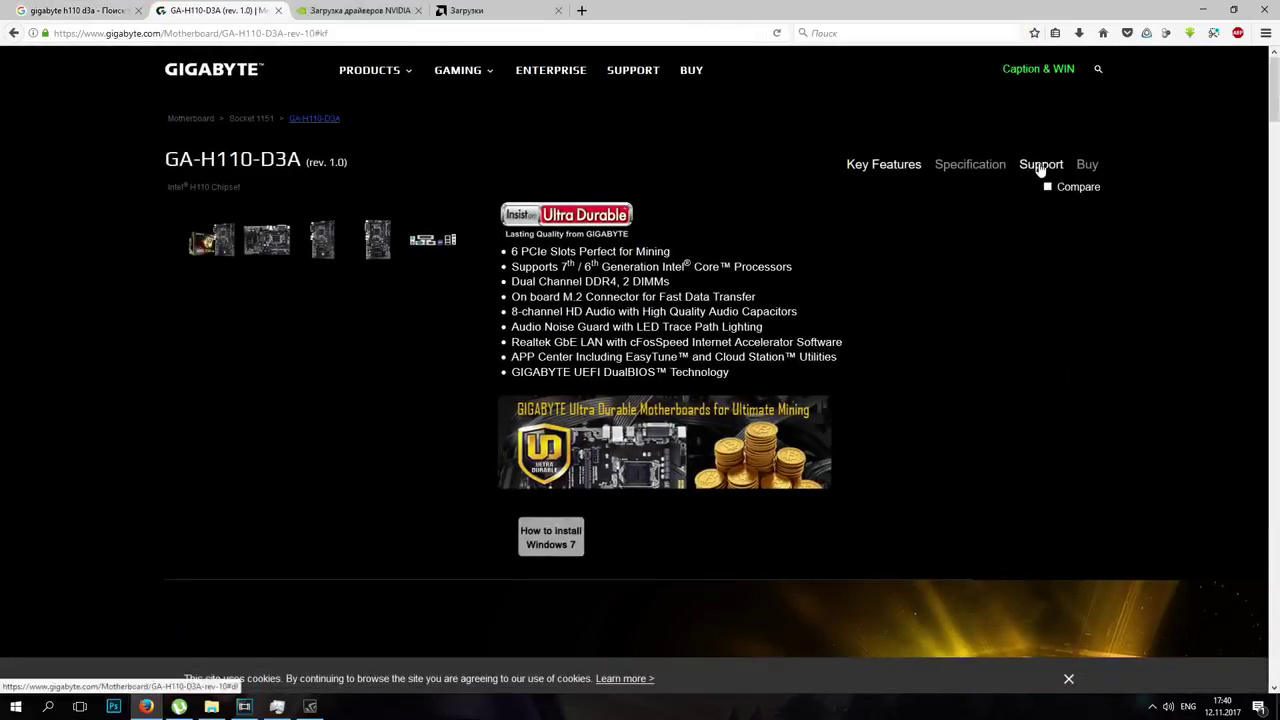
left_click(1041, 168)
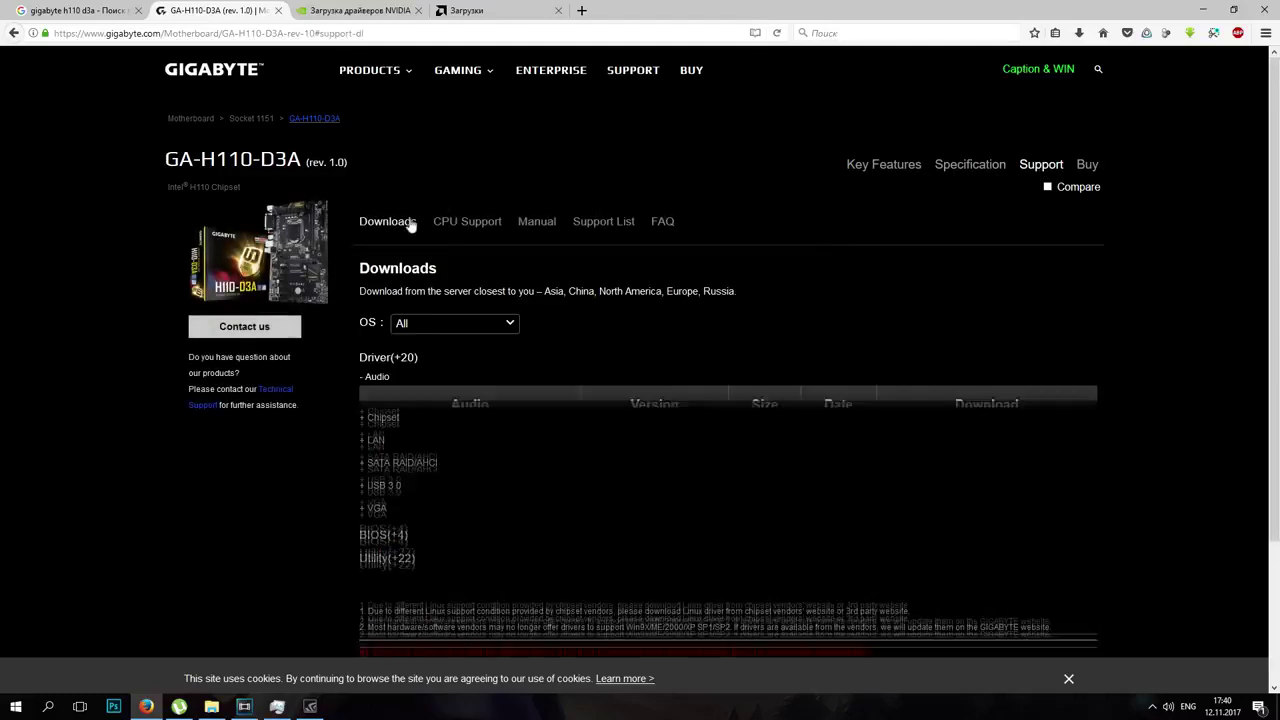
left_click(423, 325)
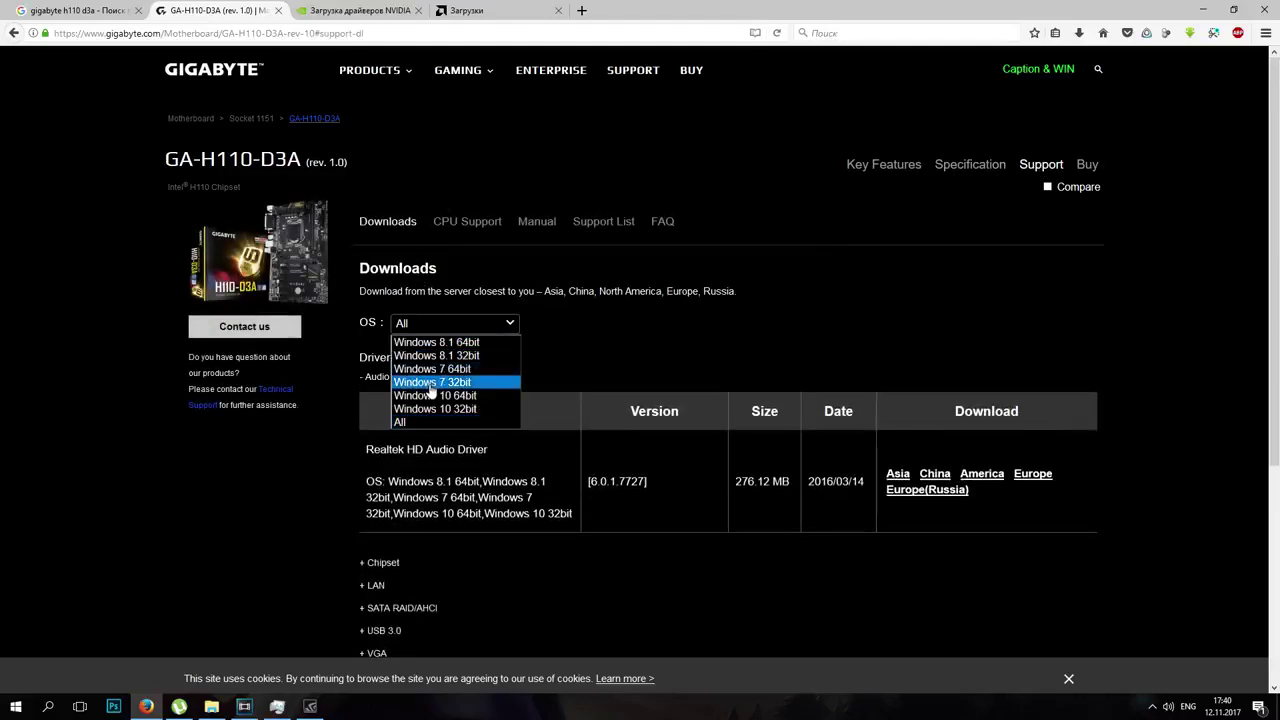
left_click(432, 369)
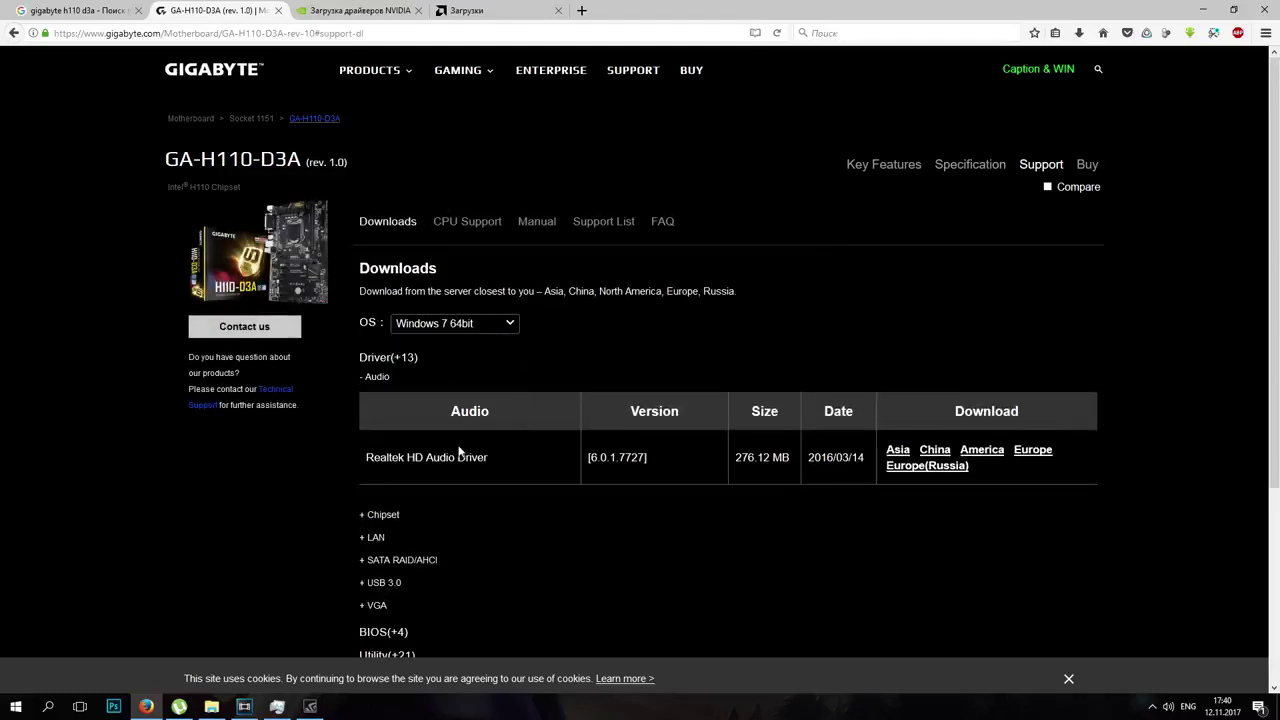
- Expand the LAN driver list and highlight the Realtek LAN Driver entry
scroll(460, 400, "down", 2)
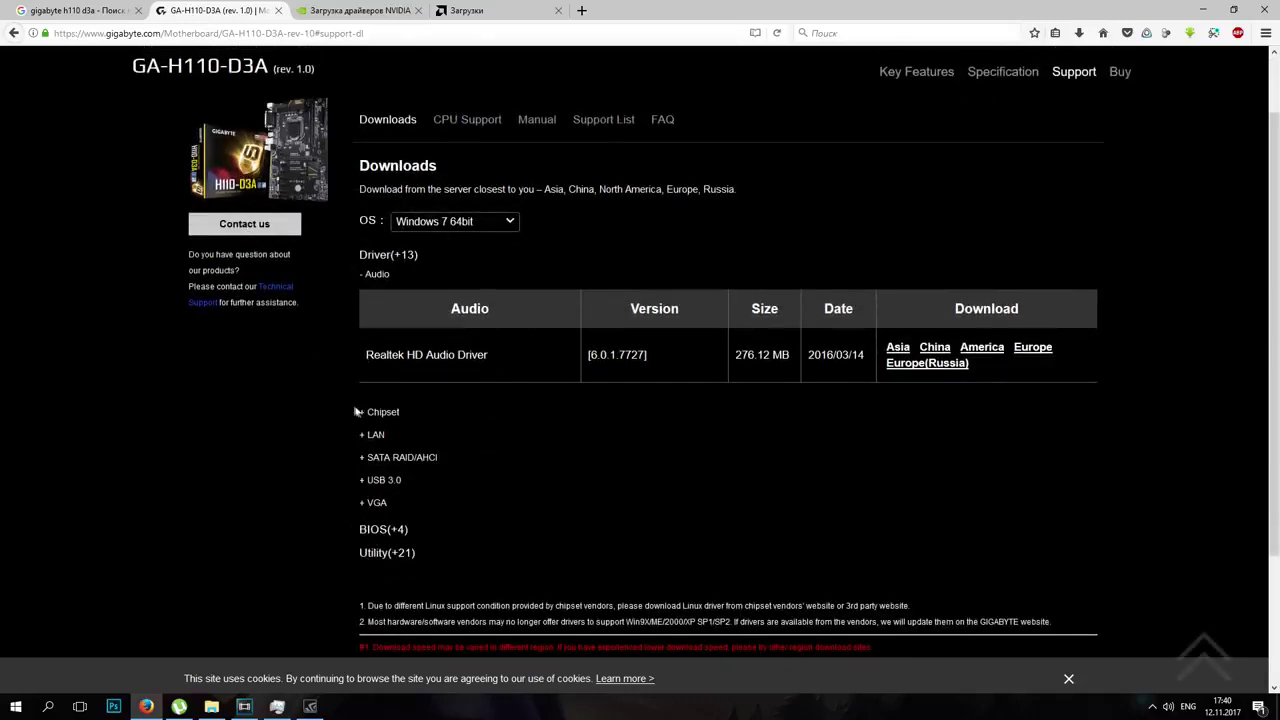
left_click(372, 435)
left_click_drag(363, 403, 466, 404)
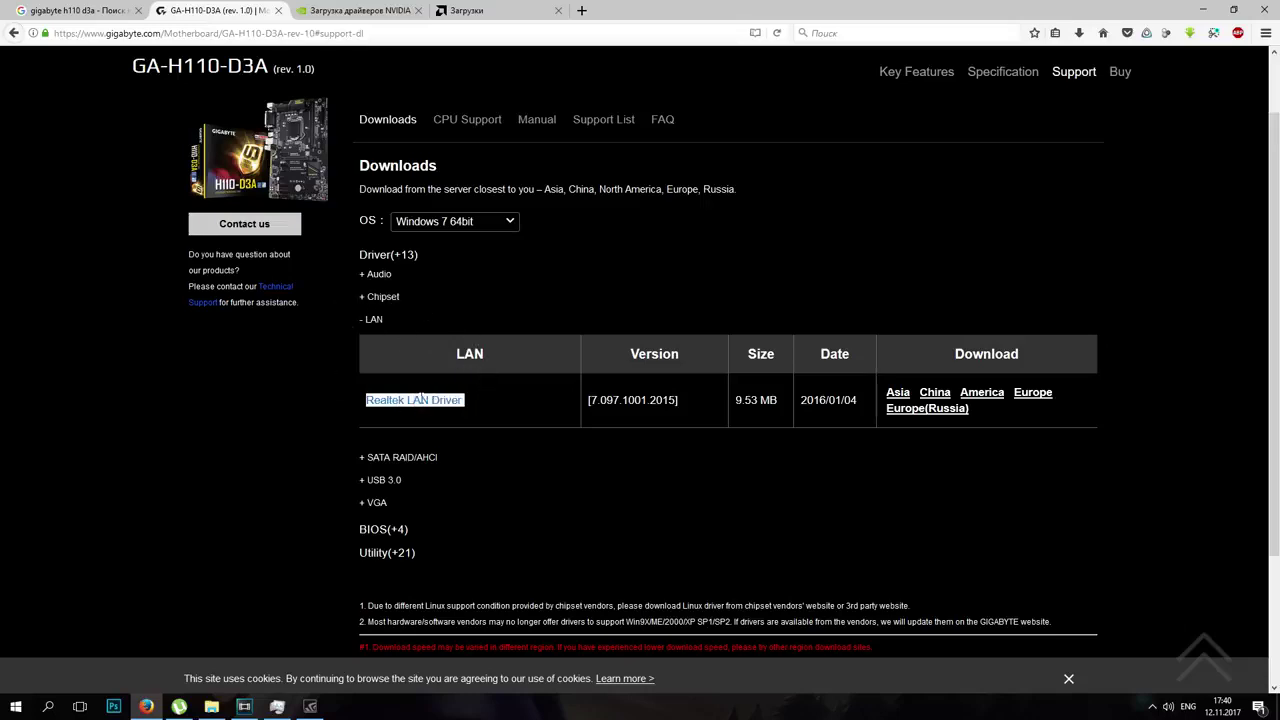
left_click(421, 398)
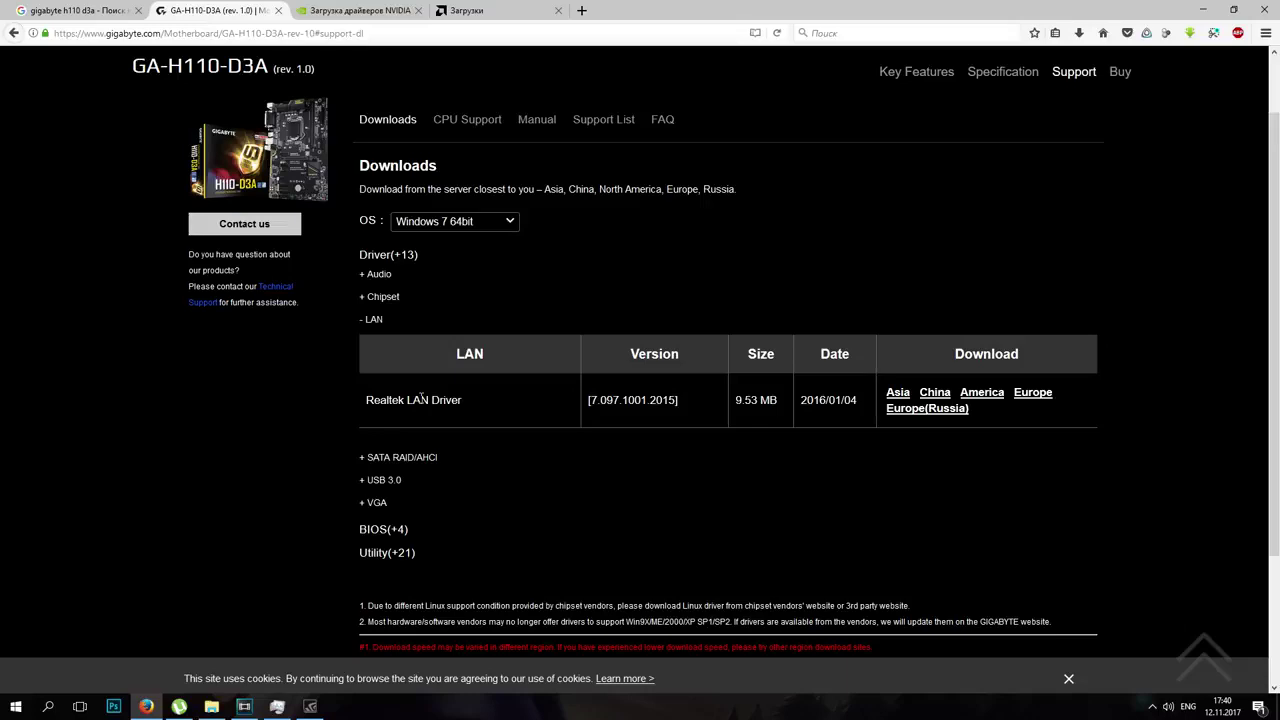
- Look through the chipset driver list, from Intel Management Engine Interface to Microsoft Hot fix, and check the LAN driver entry again
left_click(384, 298)
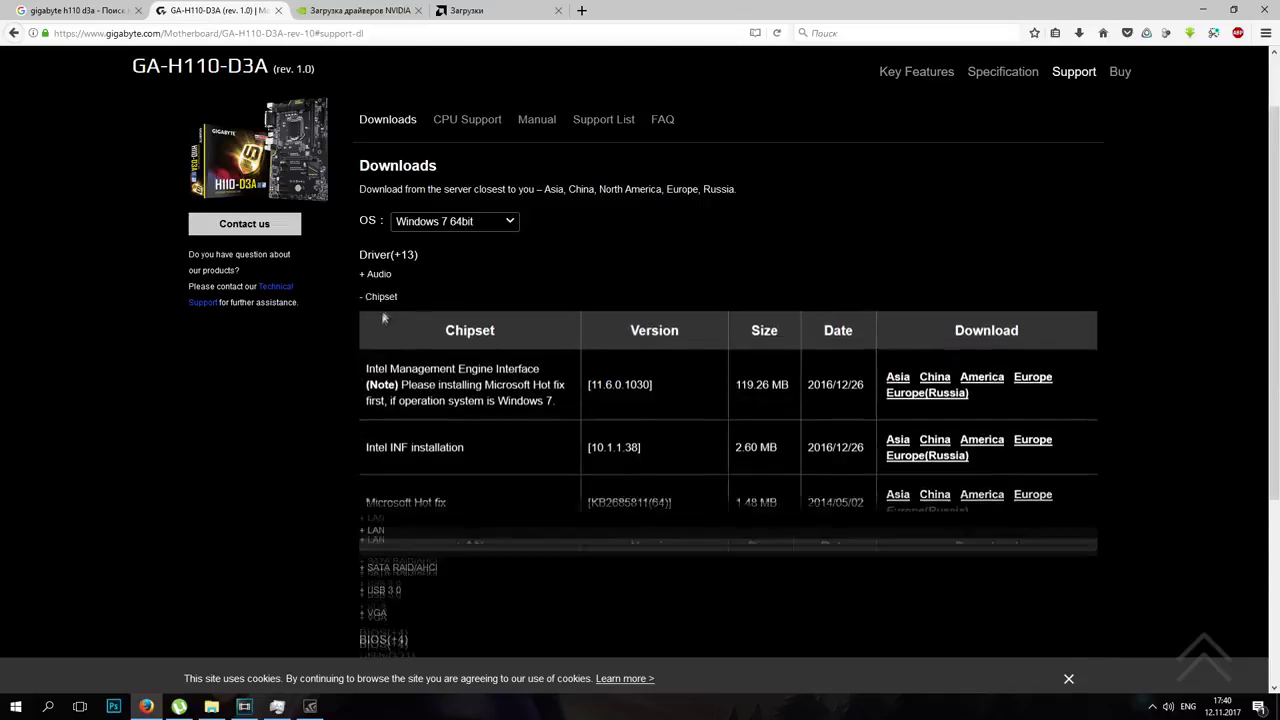
left_click_drag(366, 366, 449, 504)
left_click(459, 510)
left_click(375, 558)
left_click_drag(366, 402, 470, 415)
left_click(470, 415)
- Look at the already open NVIDIA driver download page and the separate Загрузки page
left_click(358, 18)
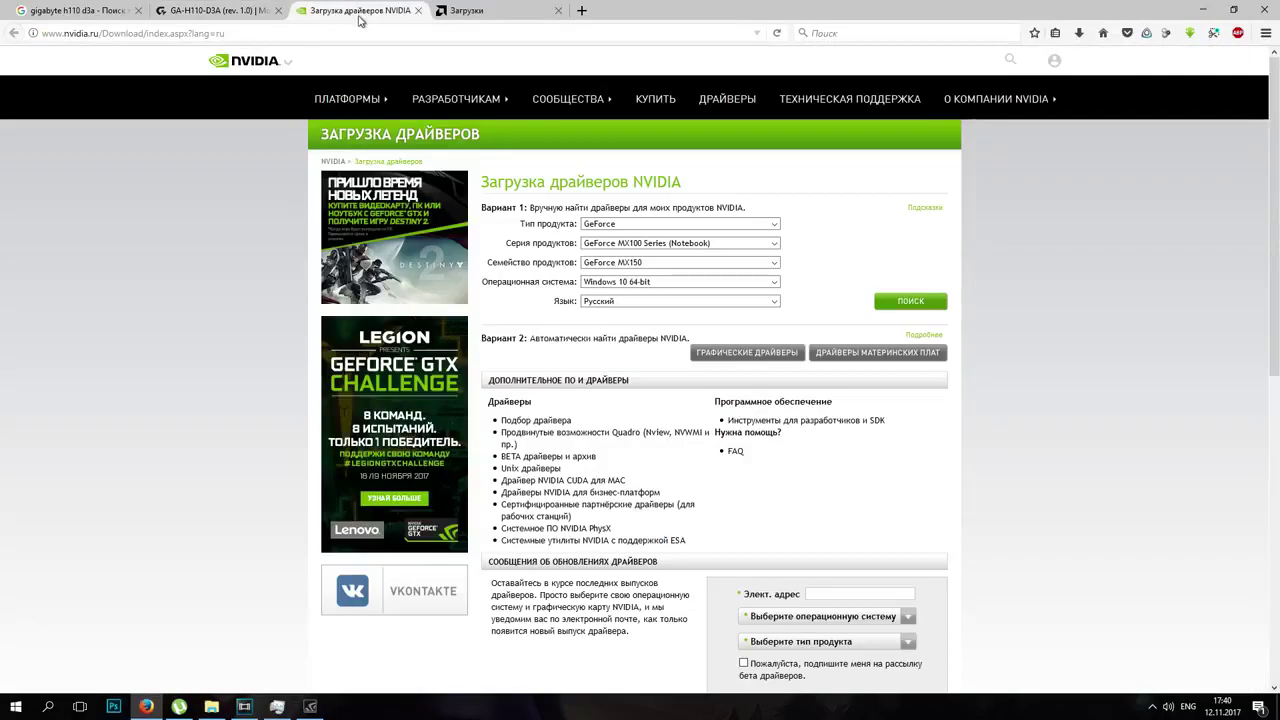
left_click(490, 10)
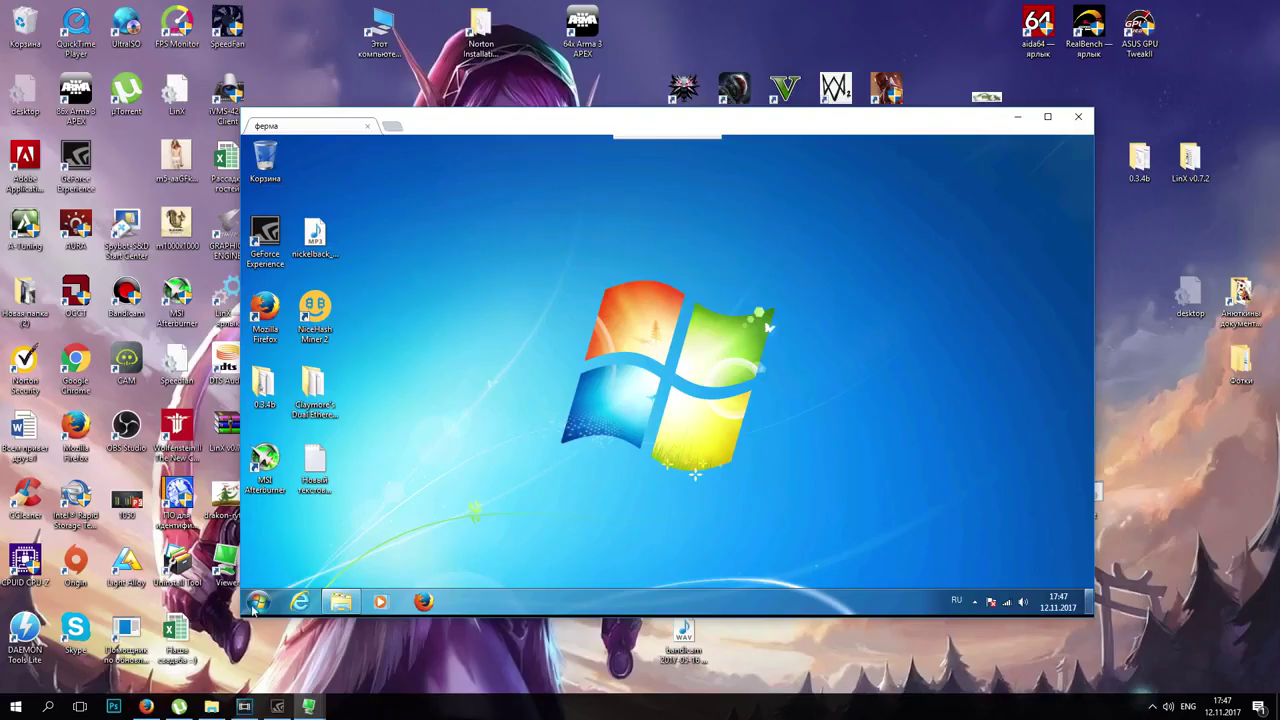
- Open the Device Manager from the computer's system properties on the remote ферма machine
left_click(258, 601)
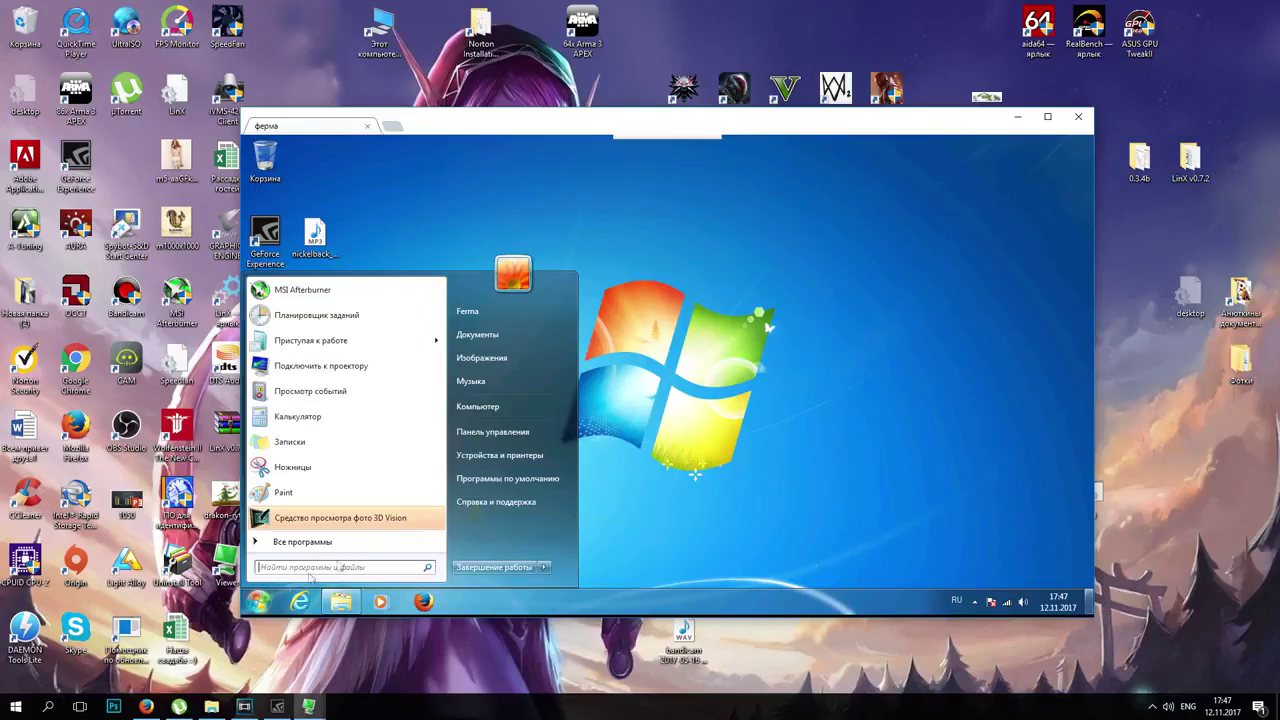
left_click(496, 409)
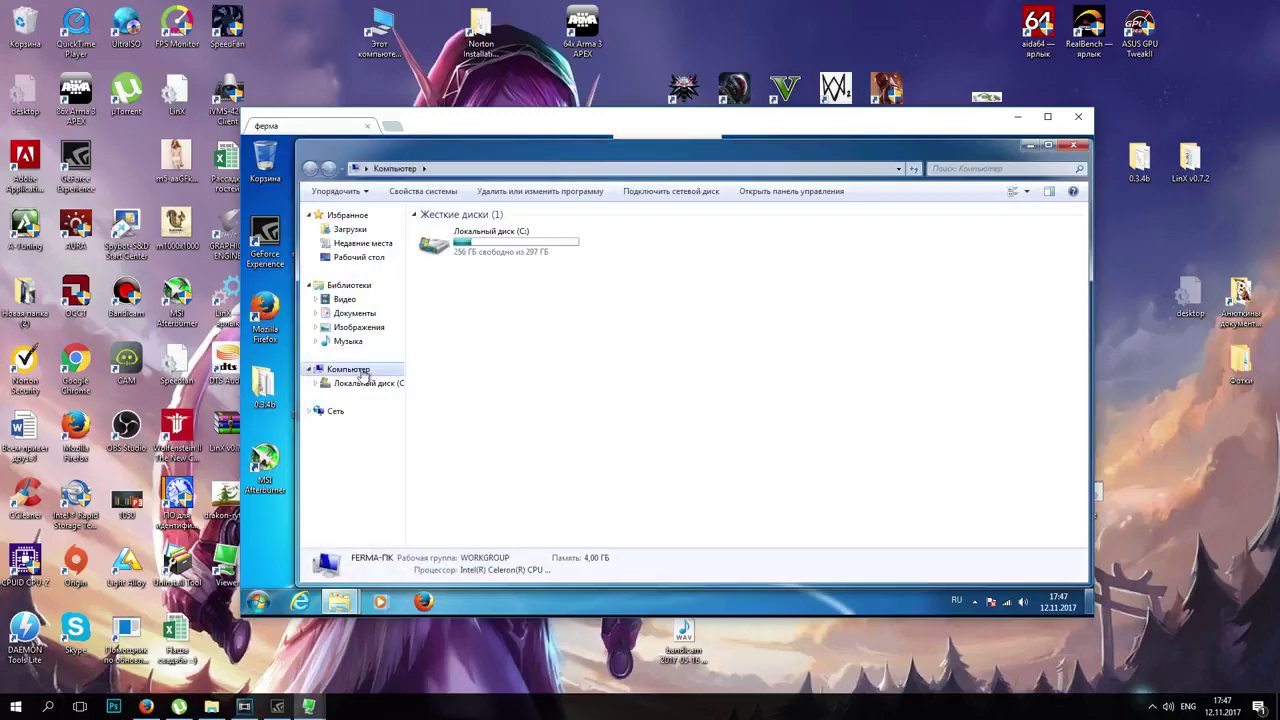
right_click(363, 374)
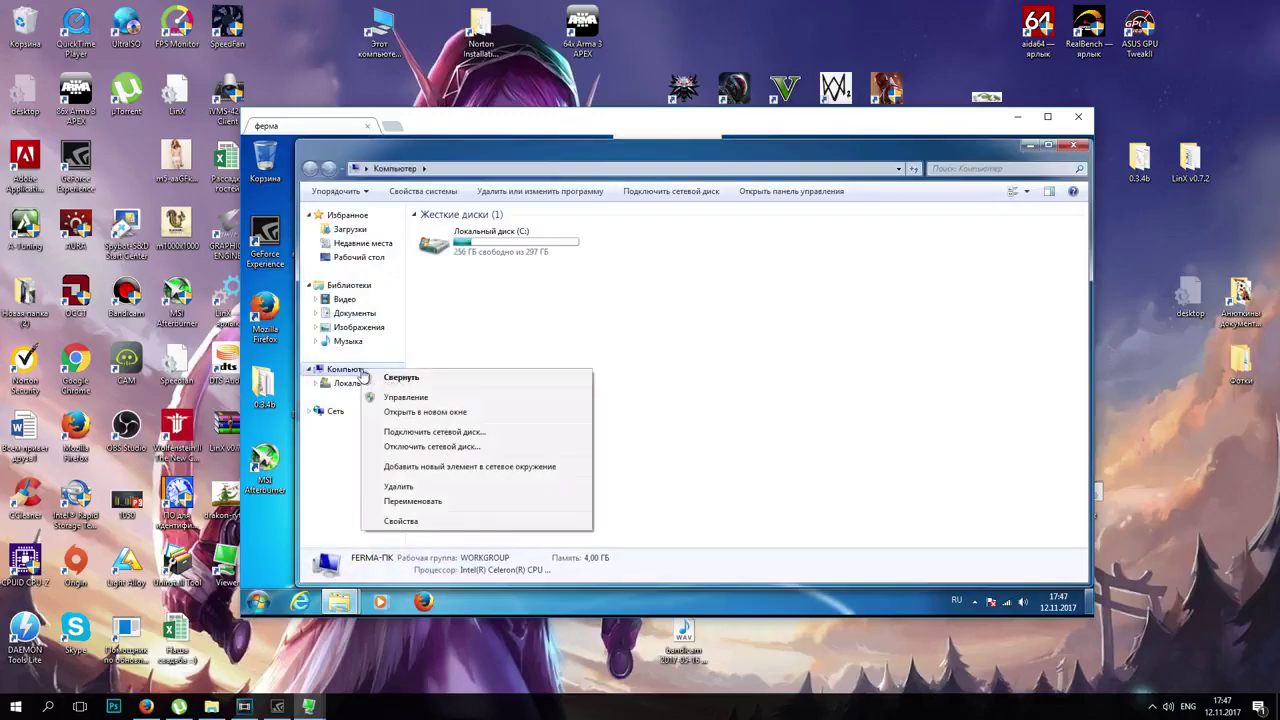
left_click(398, 521)
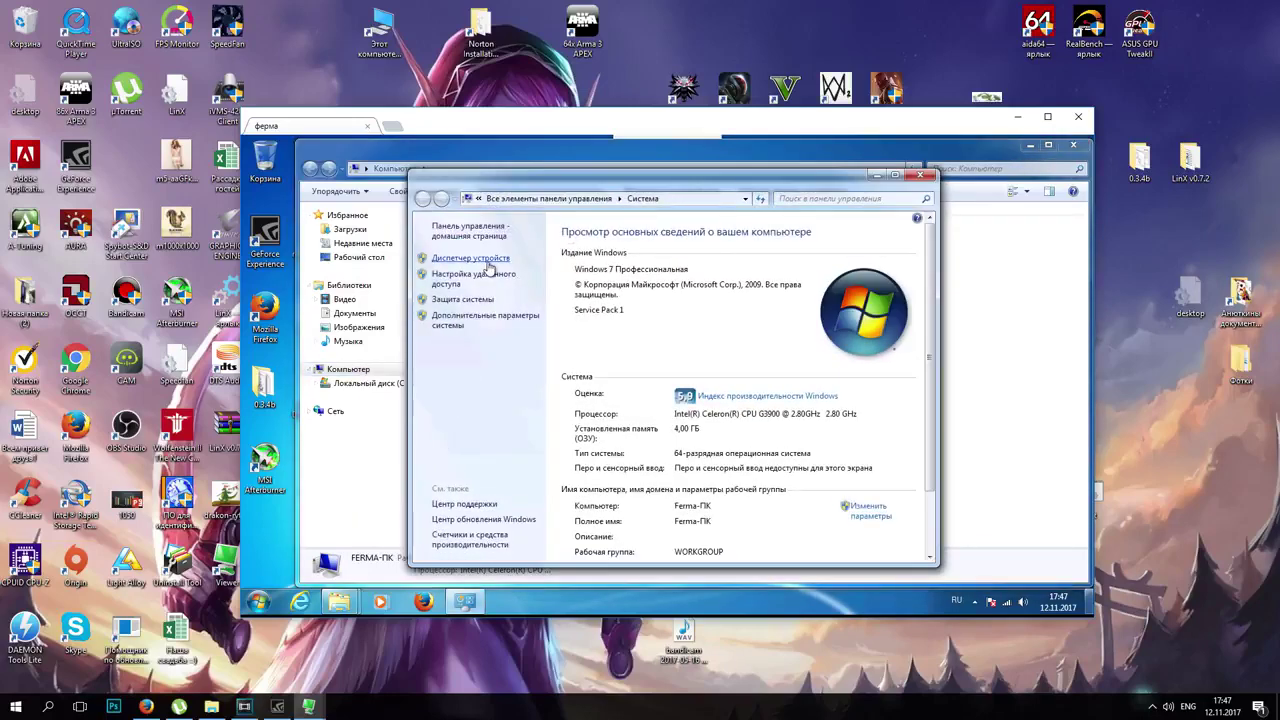
left_click(488, 263)
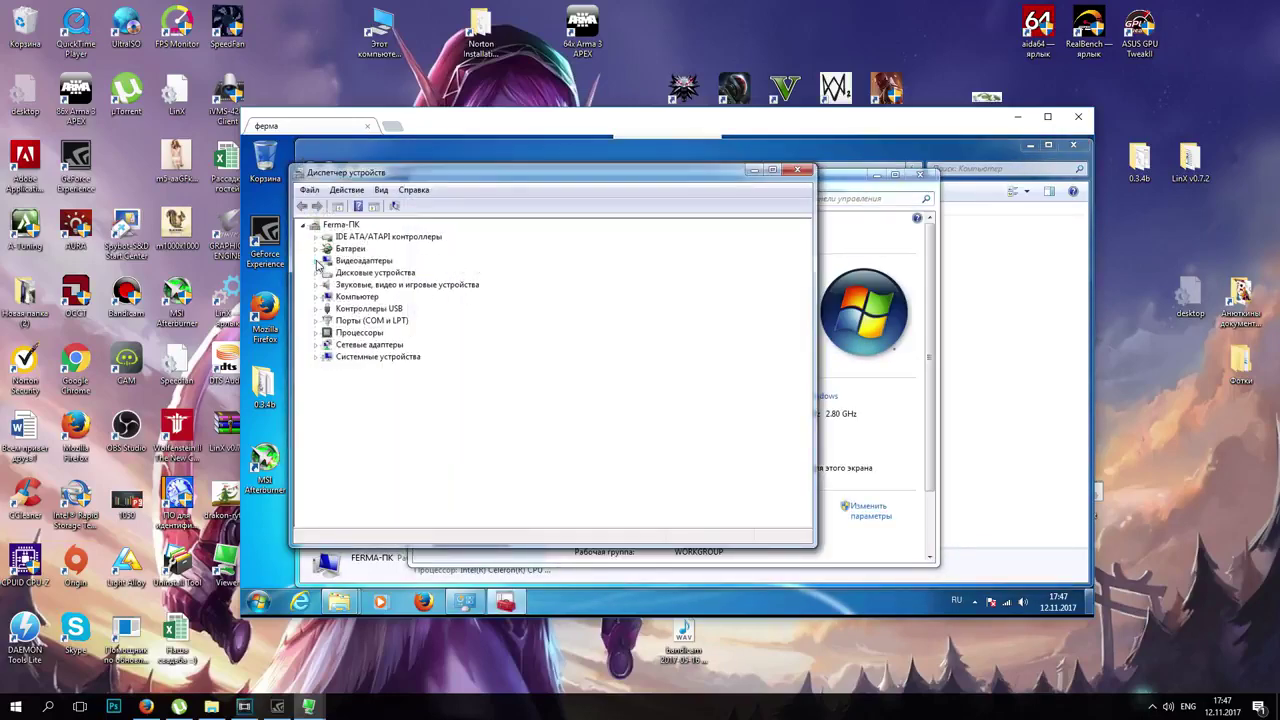
- Examine the devices listed under video adapters, disks, processors, ports, USB controllers, computer and network adapters, then select the TP-LINK Wireless USB Adapter
left_click(316, 261)
left_click(317, 310)
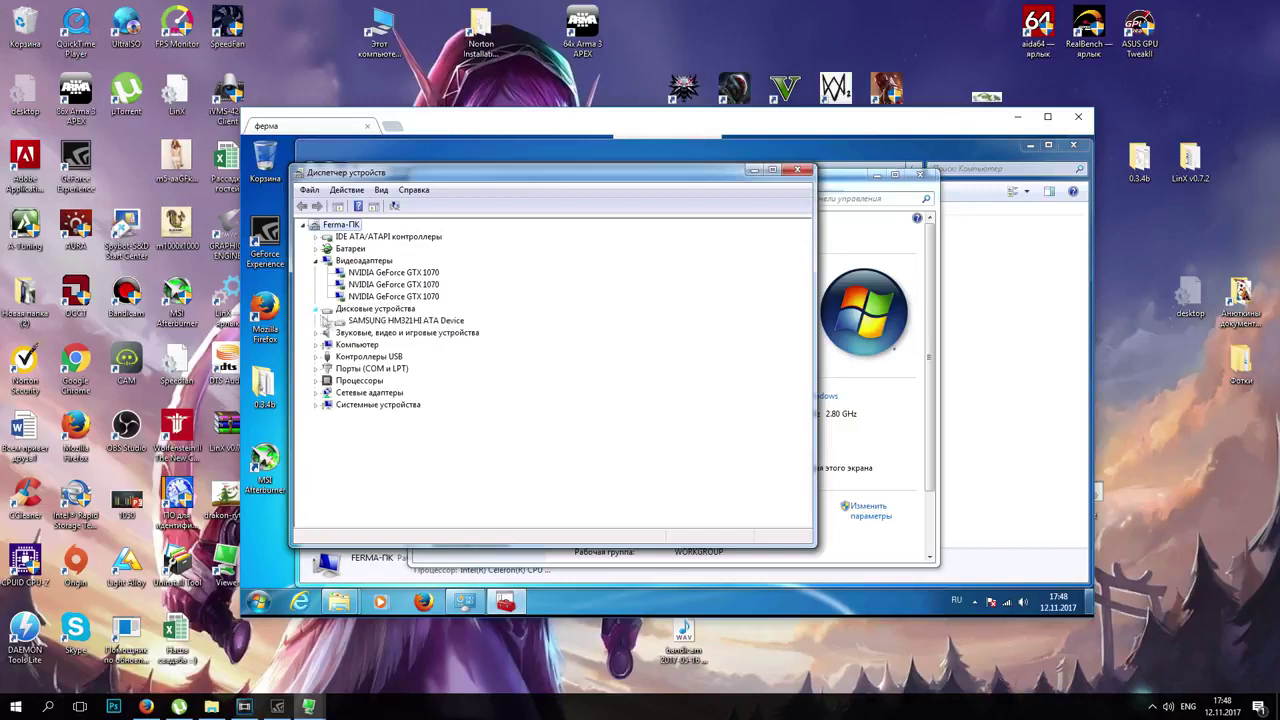
left_click(316, 380)
left_click(316, 368)
left_click(316, 356)
left_click(316, 344)
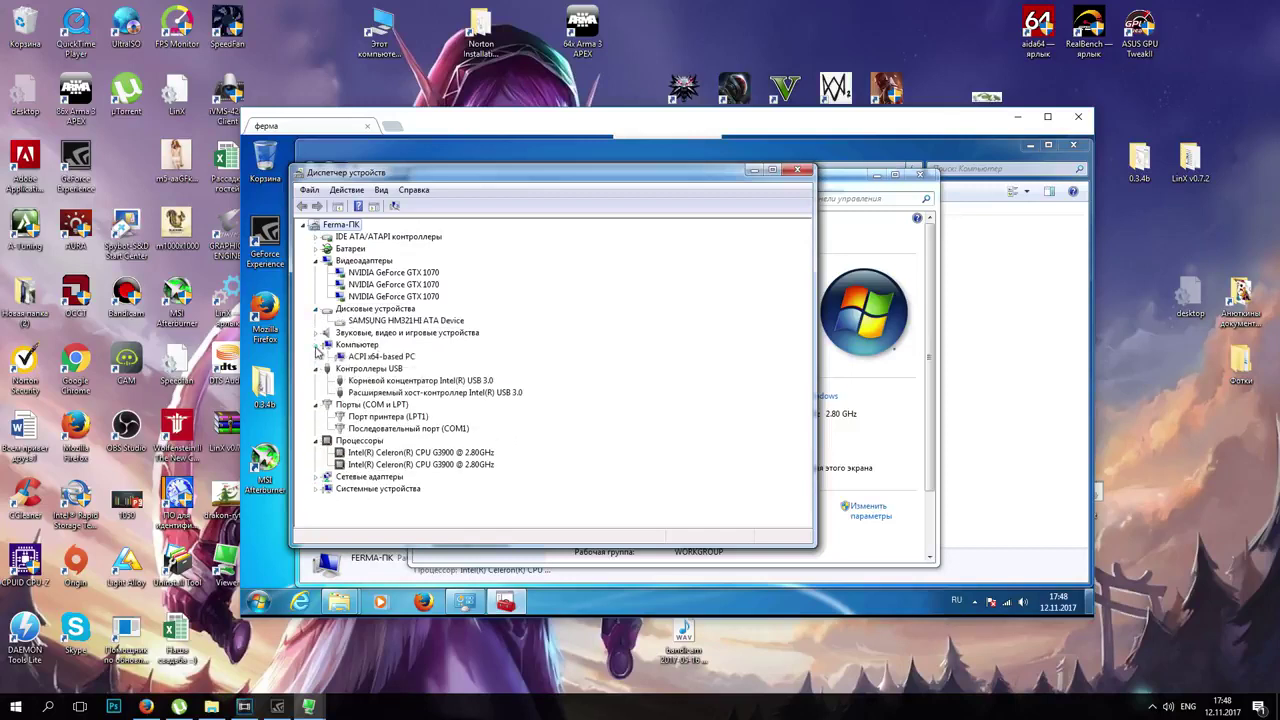
left_click(316, 477)
left_click(376, 501)
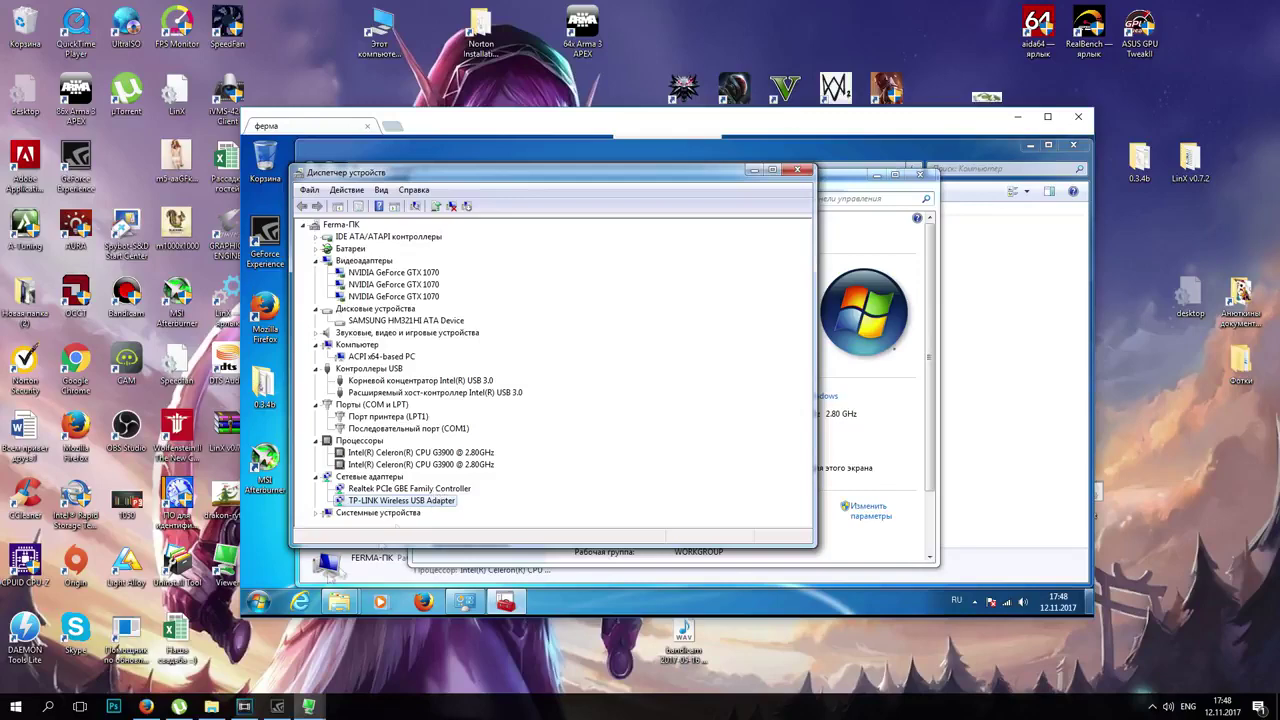
- Switch to Firefox and highlight the Microsoft Hot fix note and the Microsoft Hot fix entry in the chipset driver list
left_click(146, 706)
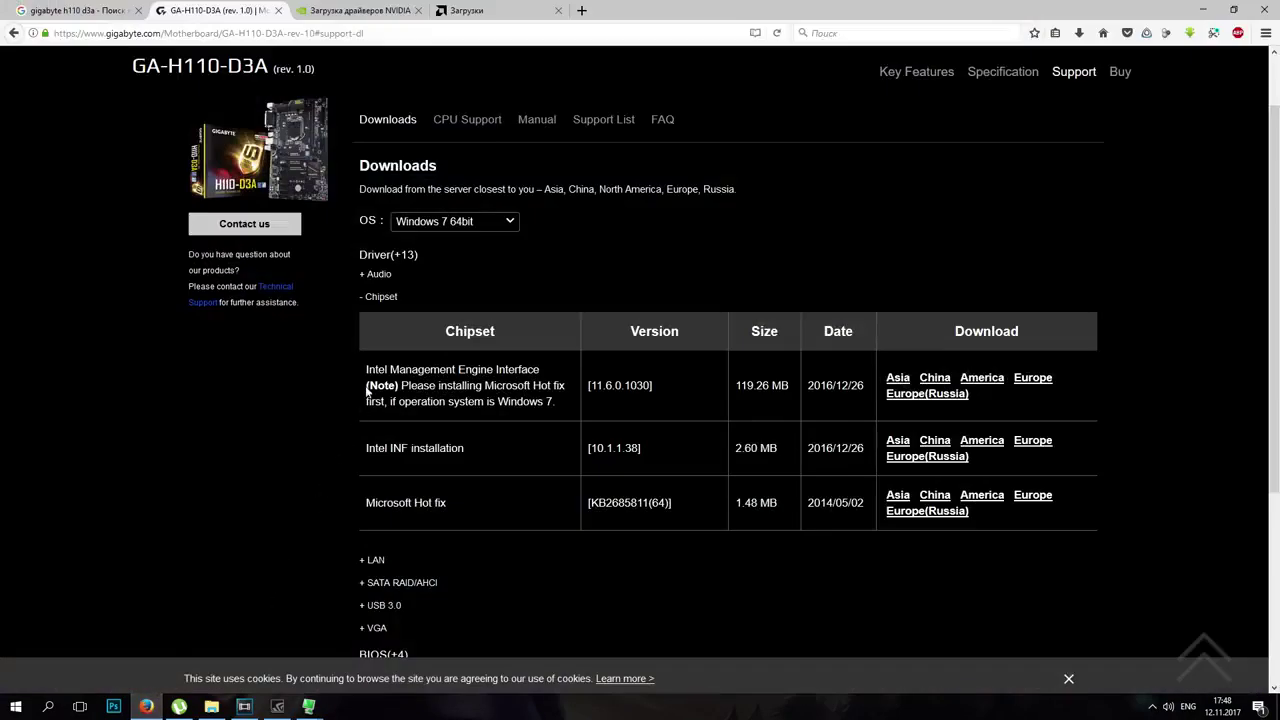
left_click_drag(367, 369, 402, 392)
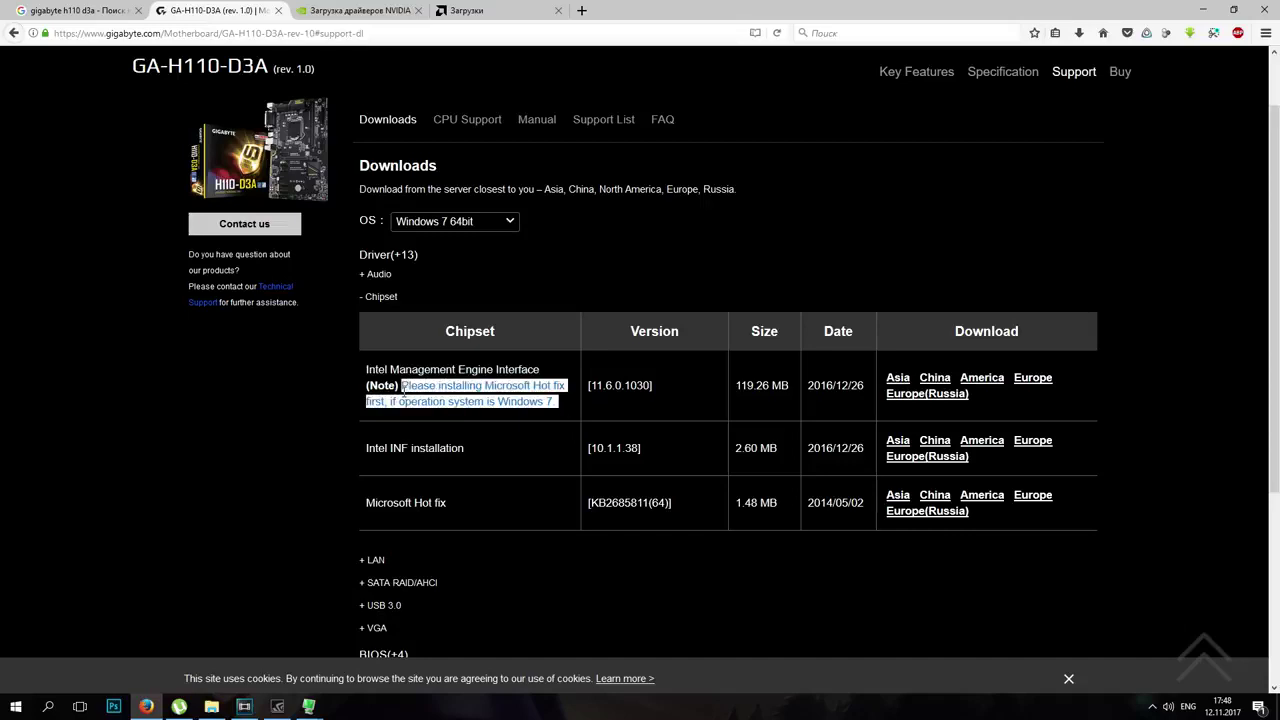
left_click_drag(366, 502, 485, 503)
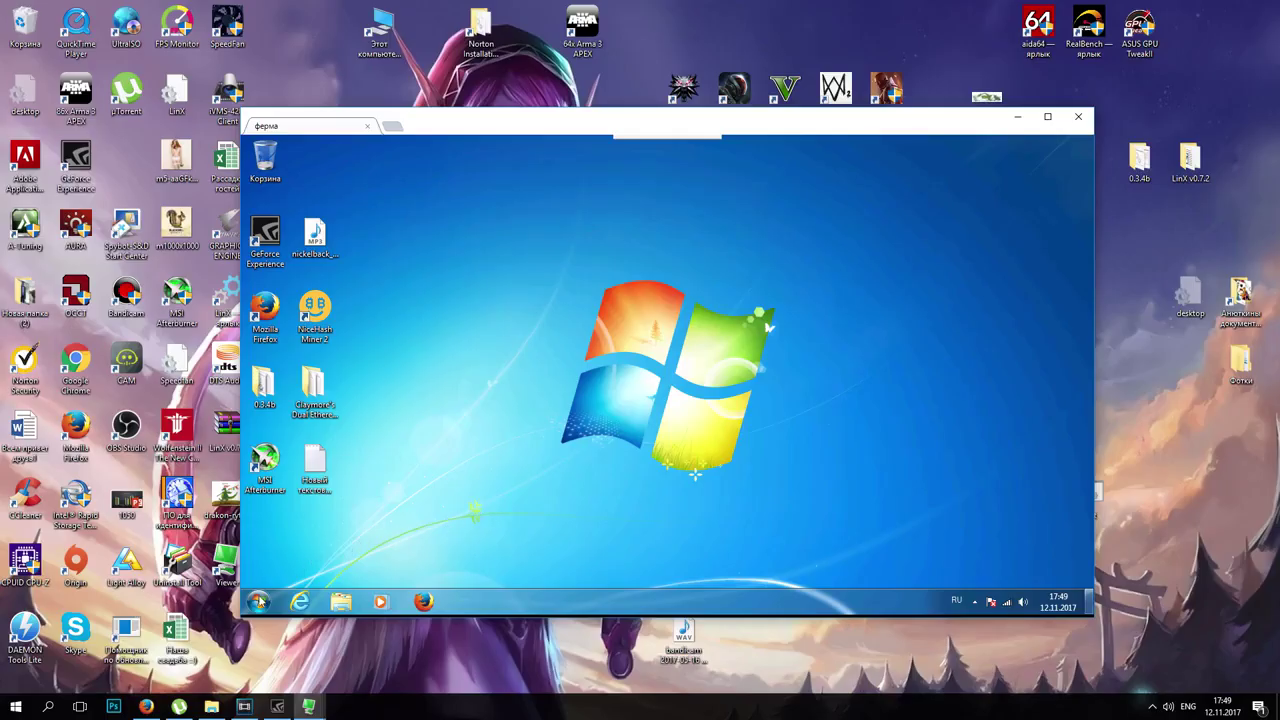
- Open Windows Update from the remote machine's Control Panel
left_click(258, 601)
left_click(495, 433)
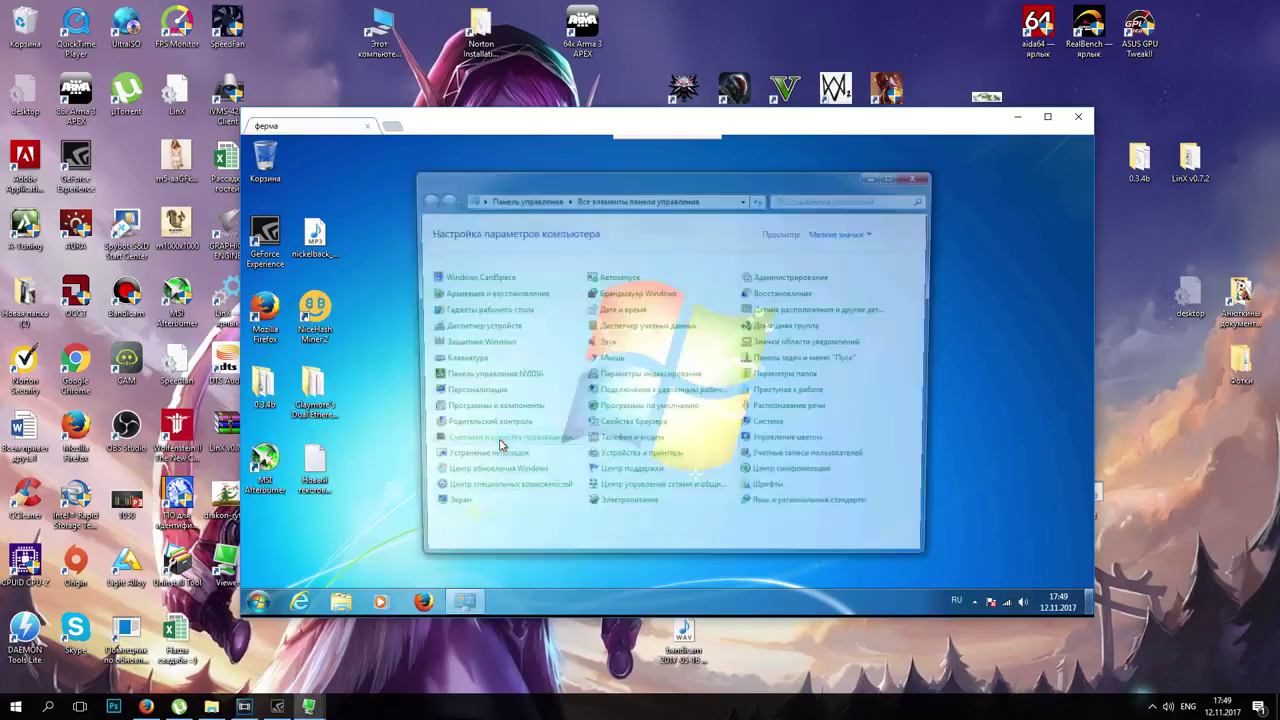
left_click(477, 477)
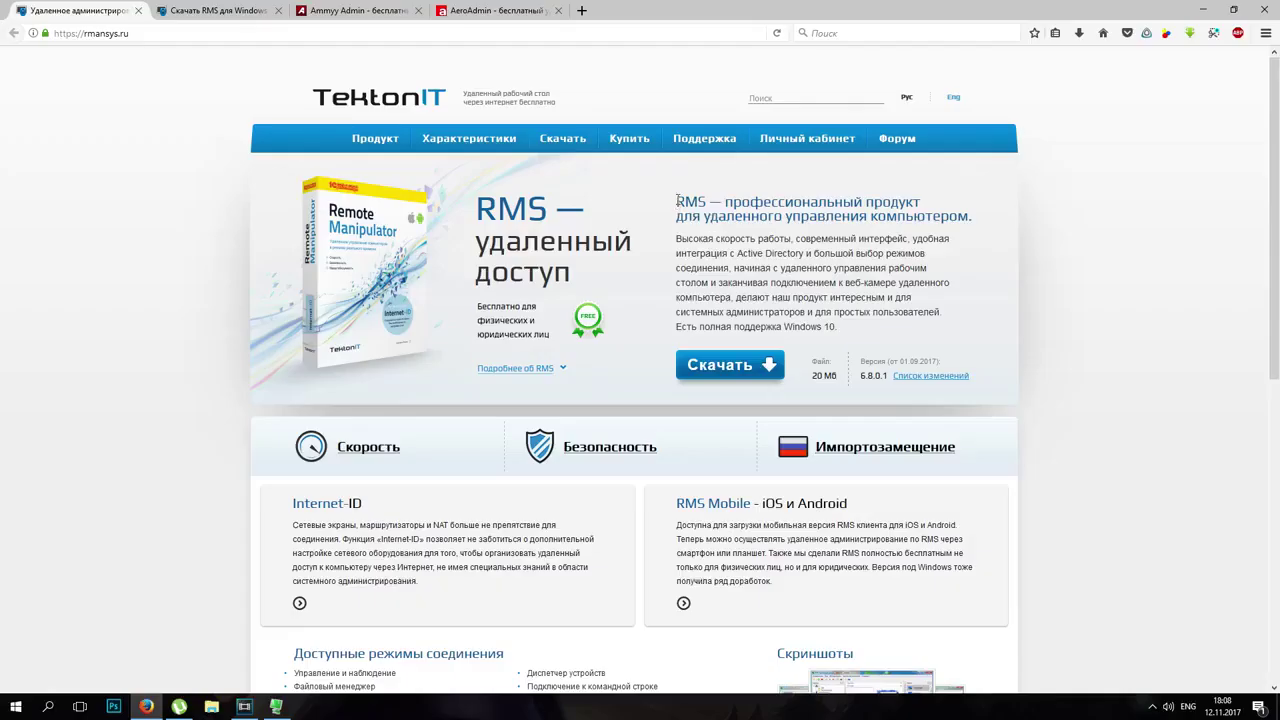
- Highlight the RMS product description, and look over the Ammyy Admin and AeroAdmin remote access sites
left_click_drag(676, 204, 979, 216)
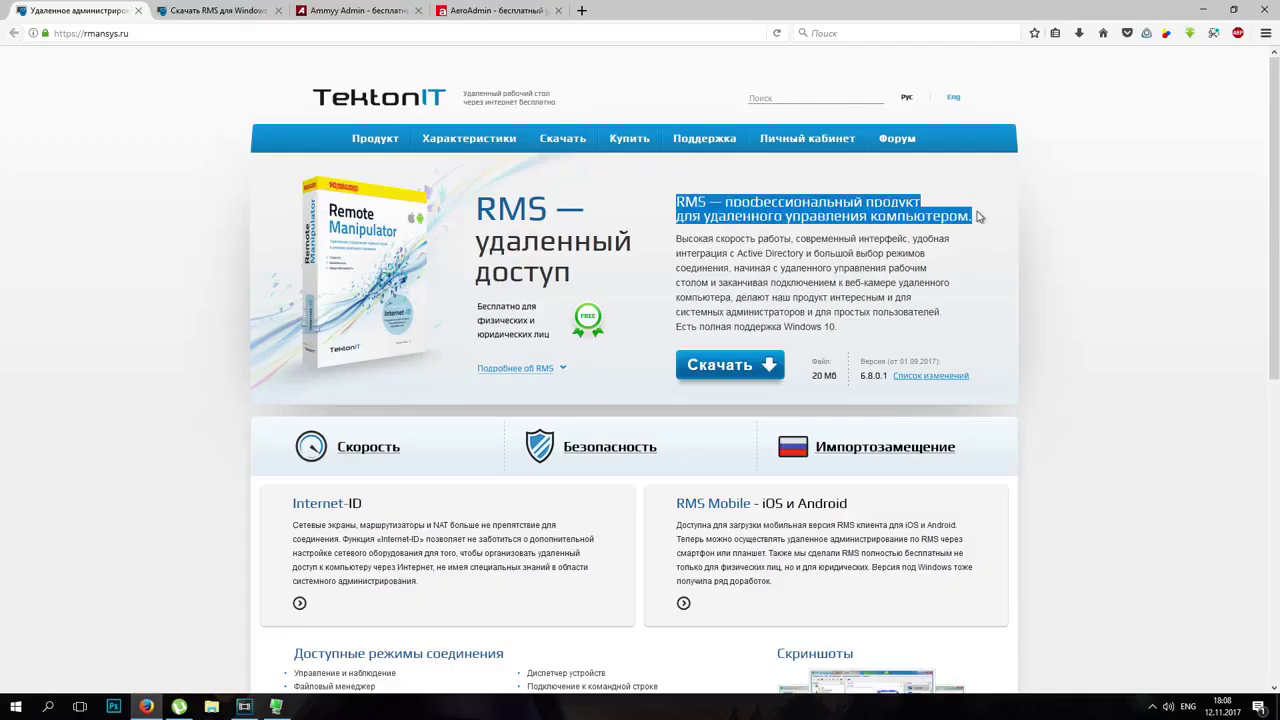
left_click(366, 9)
left_click(458, 6)
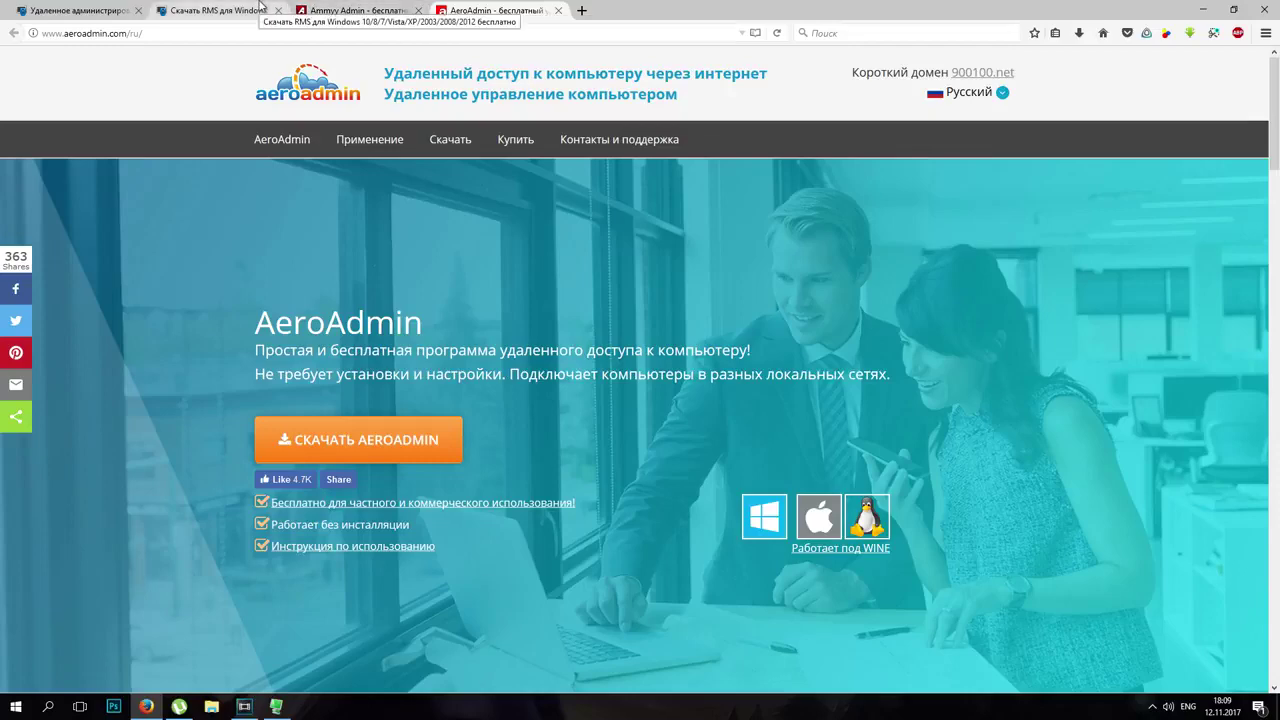
- Review the full RMS remote access package on the RMS Windows download page, highlighting its title and the Host and Client modules
left_click(260, 9)
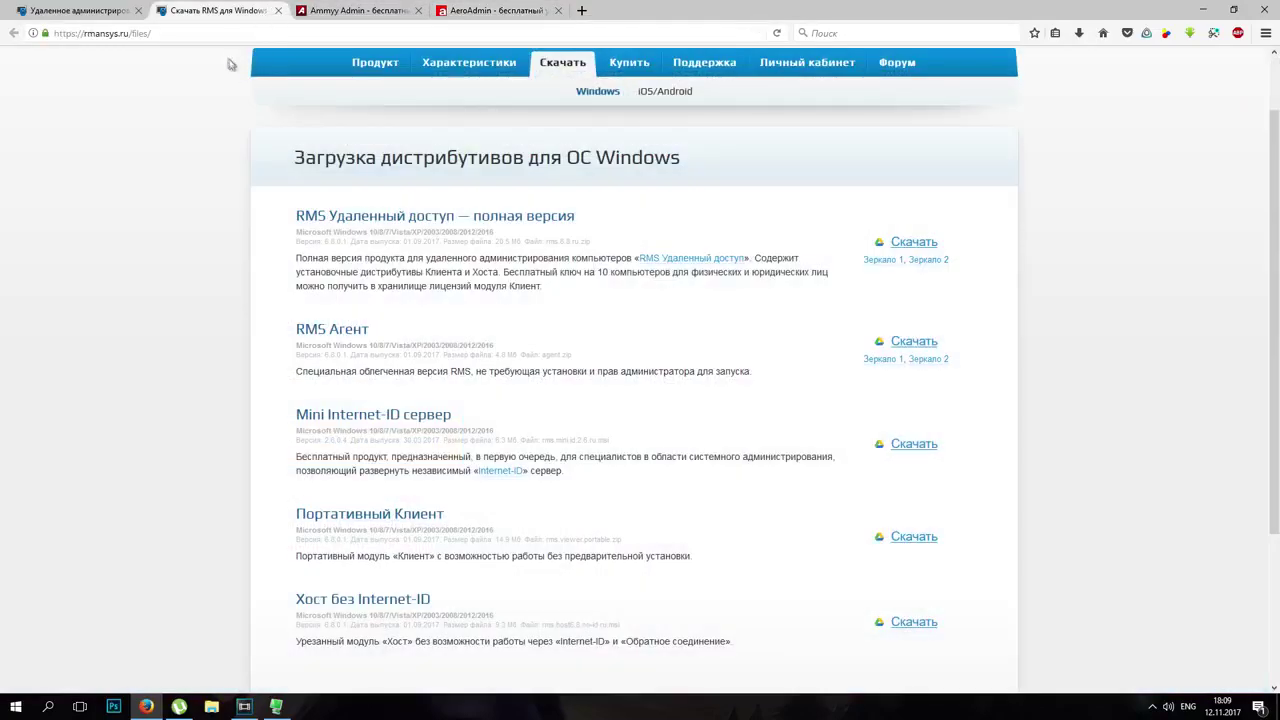
left_click(221, 32)
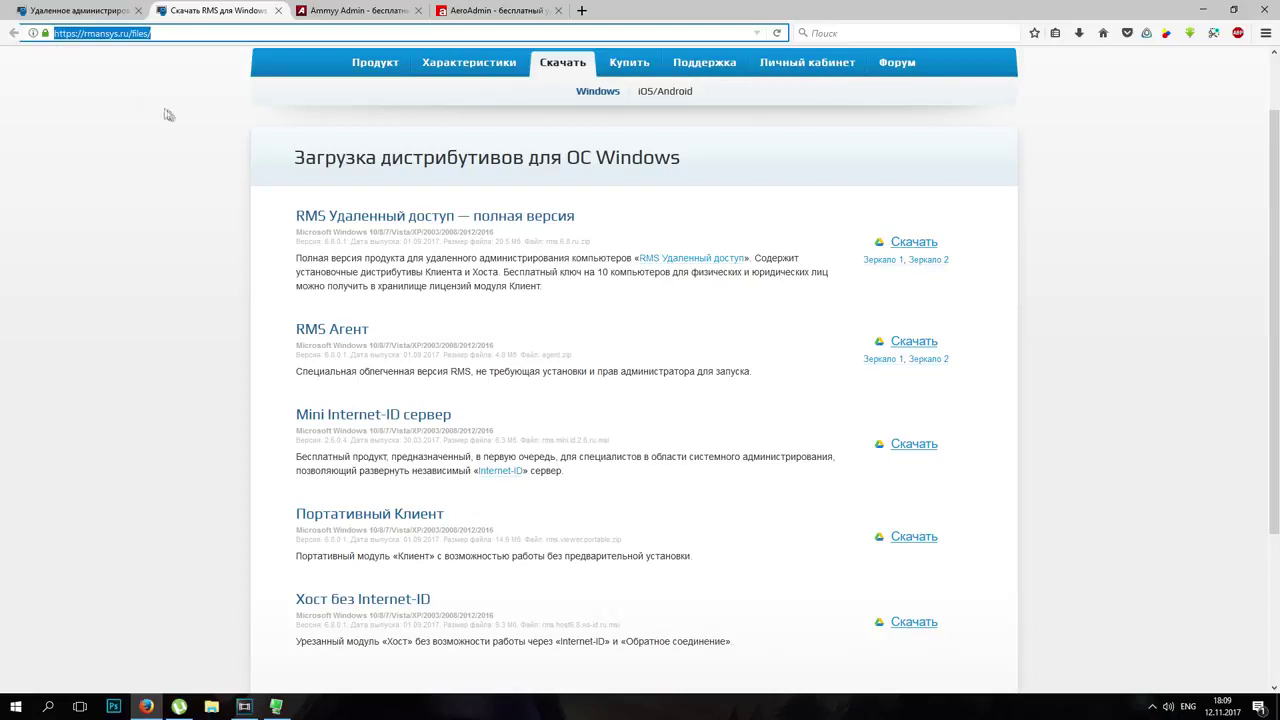
left_click_drag(274, 203, 586, 225)
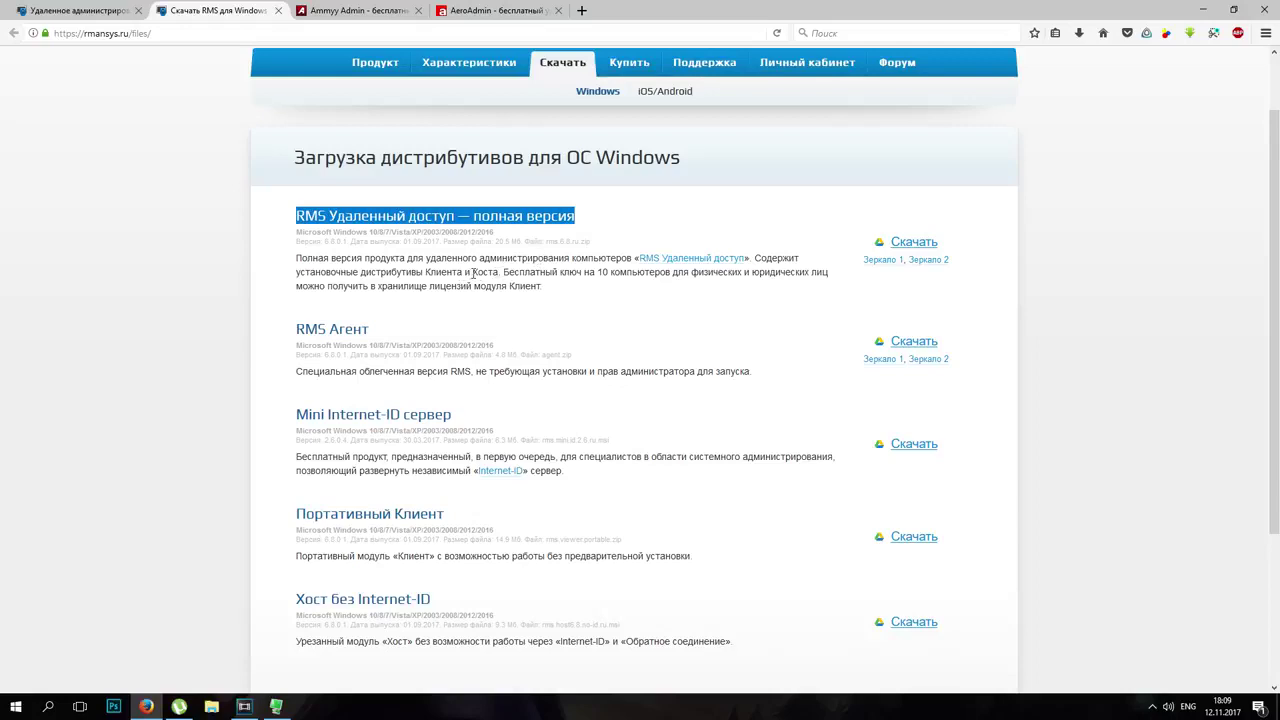
left_click_drag(473, 272, 497, 273)
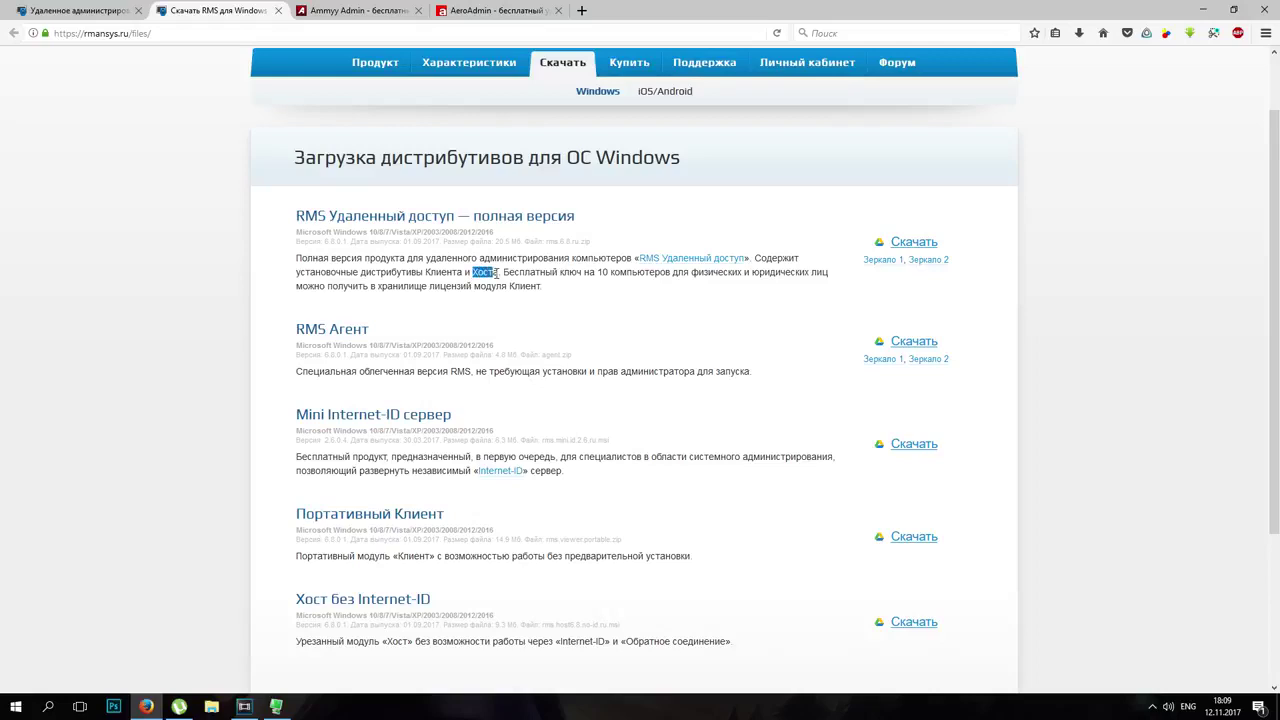
left_click_drag(426, 272, 462, 273)
- Switch to the RMS client, look at the new connection form and cancel it
left_click(284, 706)
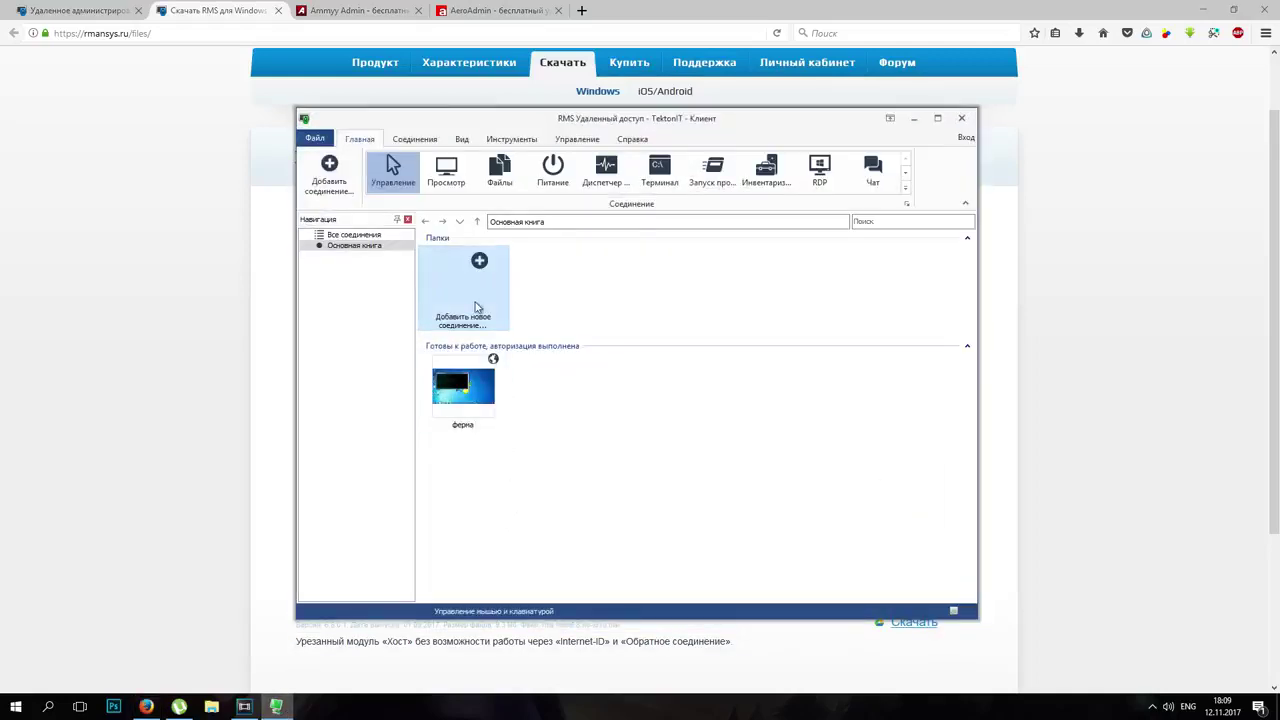
left_click(477, 307)
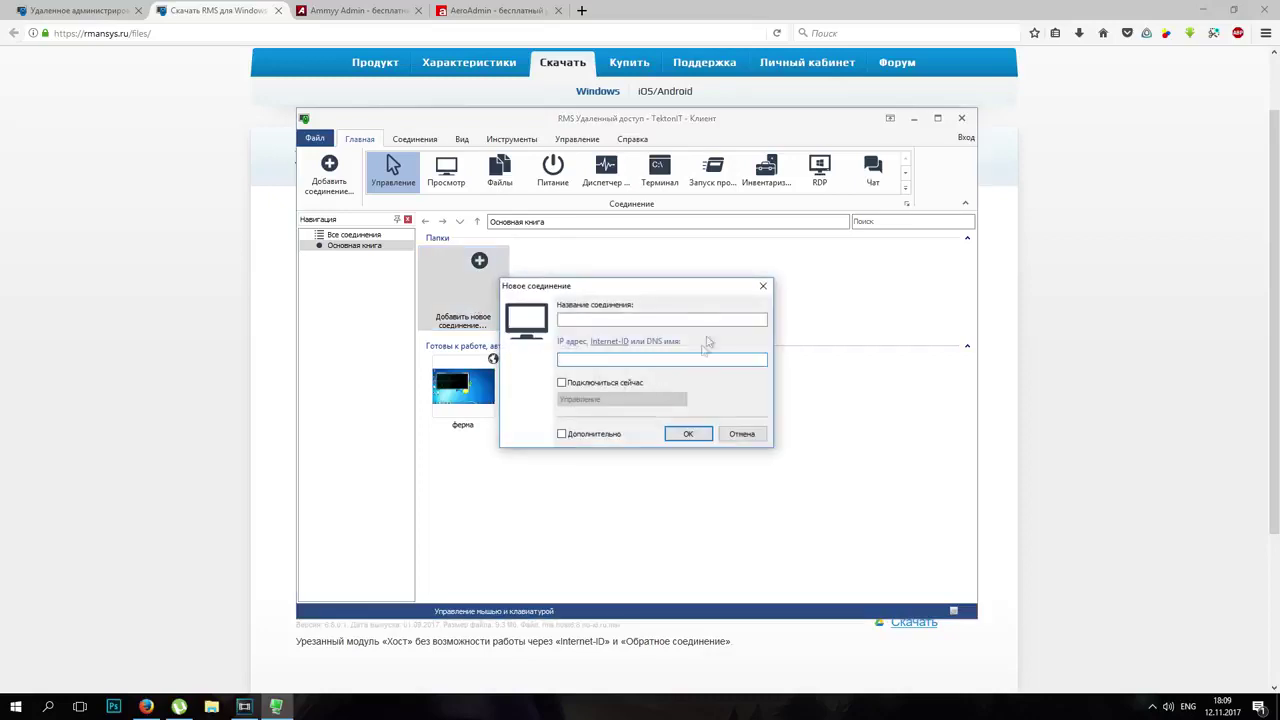
left_click(744, 434)
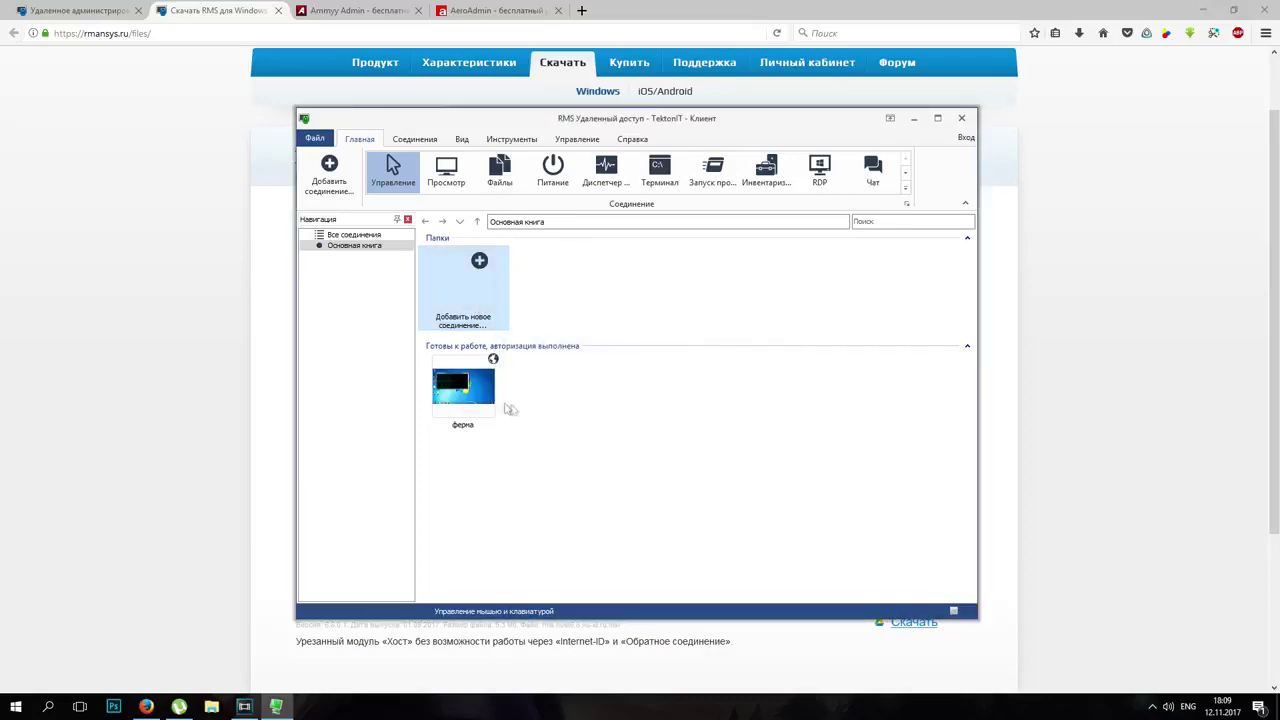
- Connect to the saved ферма computer and check the local machine's hidden notification area icons
double_click(477, 400)
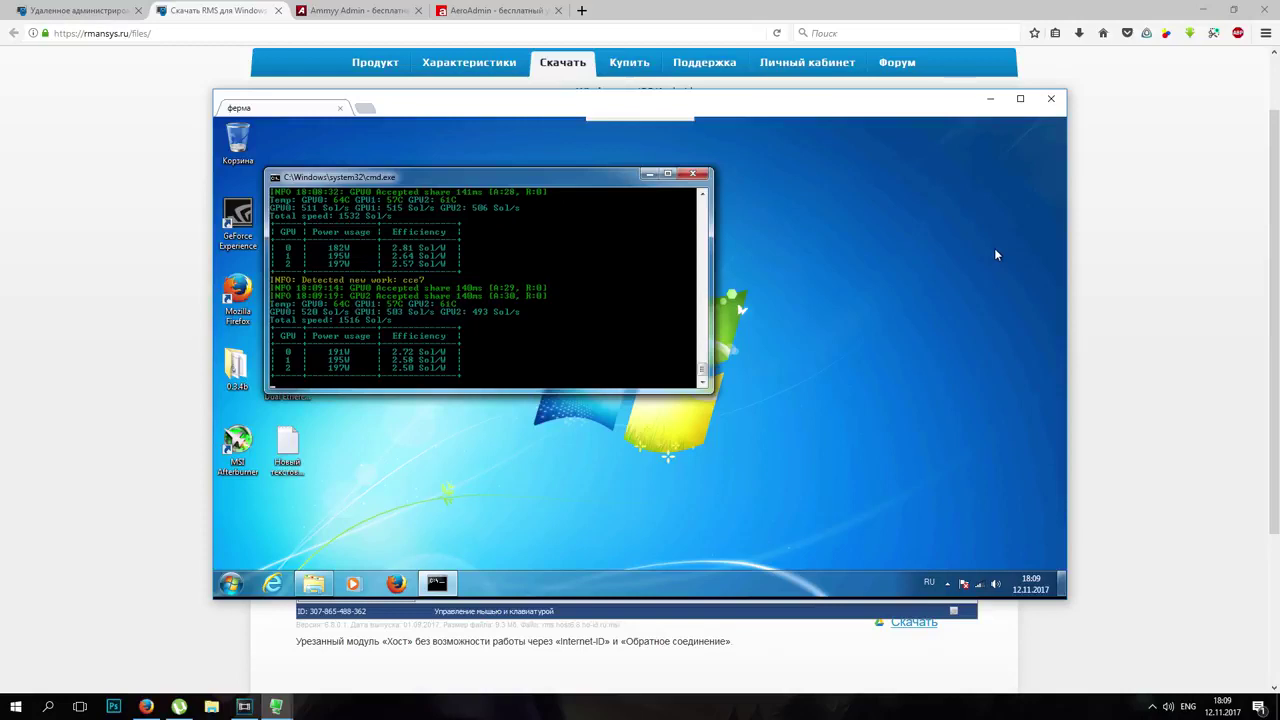
left_click(1155, 708)
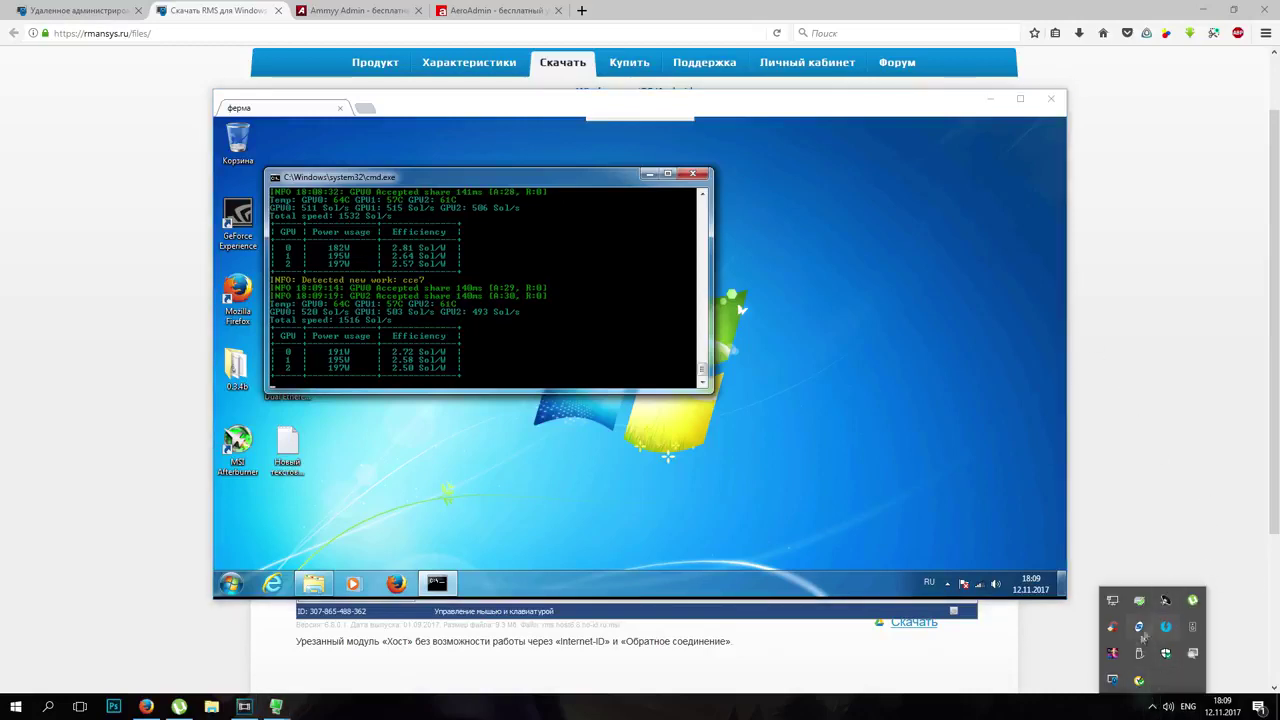
left_click(1151, 710)
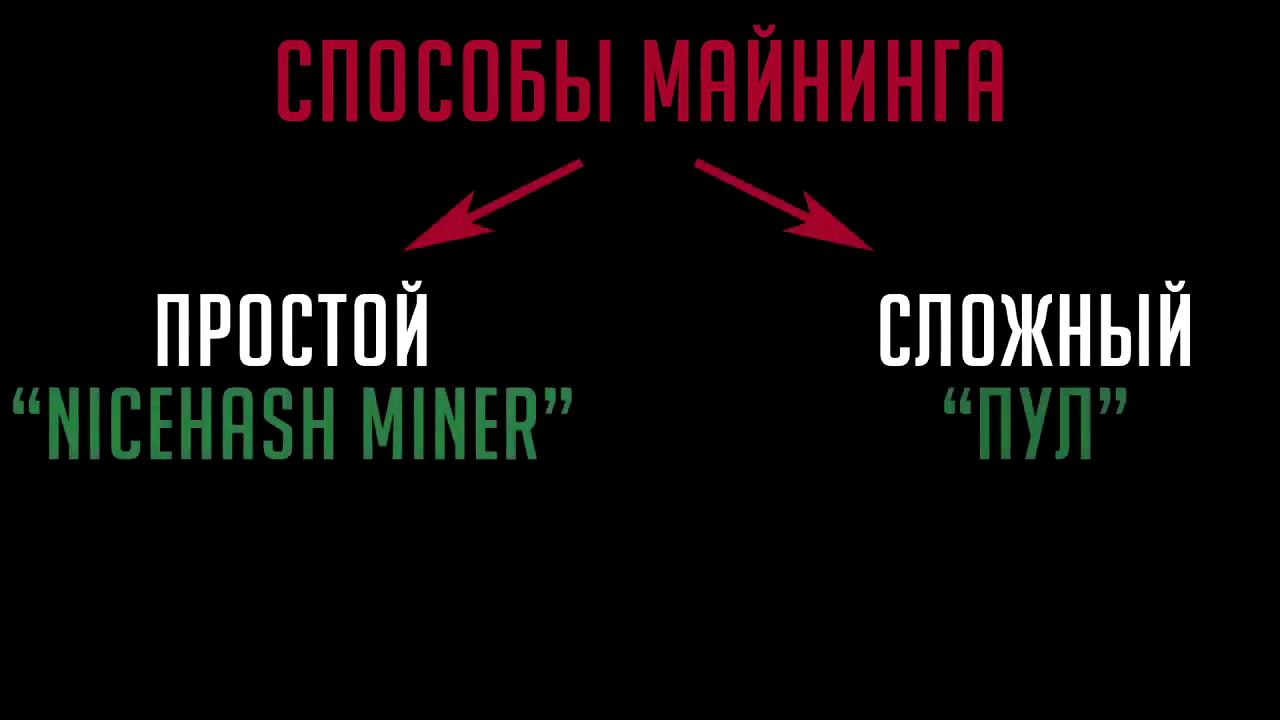
- Highlight the title and description of NiceHash Miner on its download page, and open the account registration page on the NiceHash site
left_click_drag(264, 196, 494, 212)
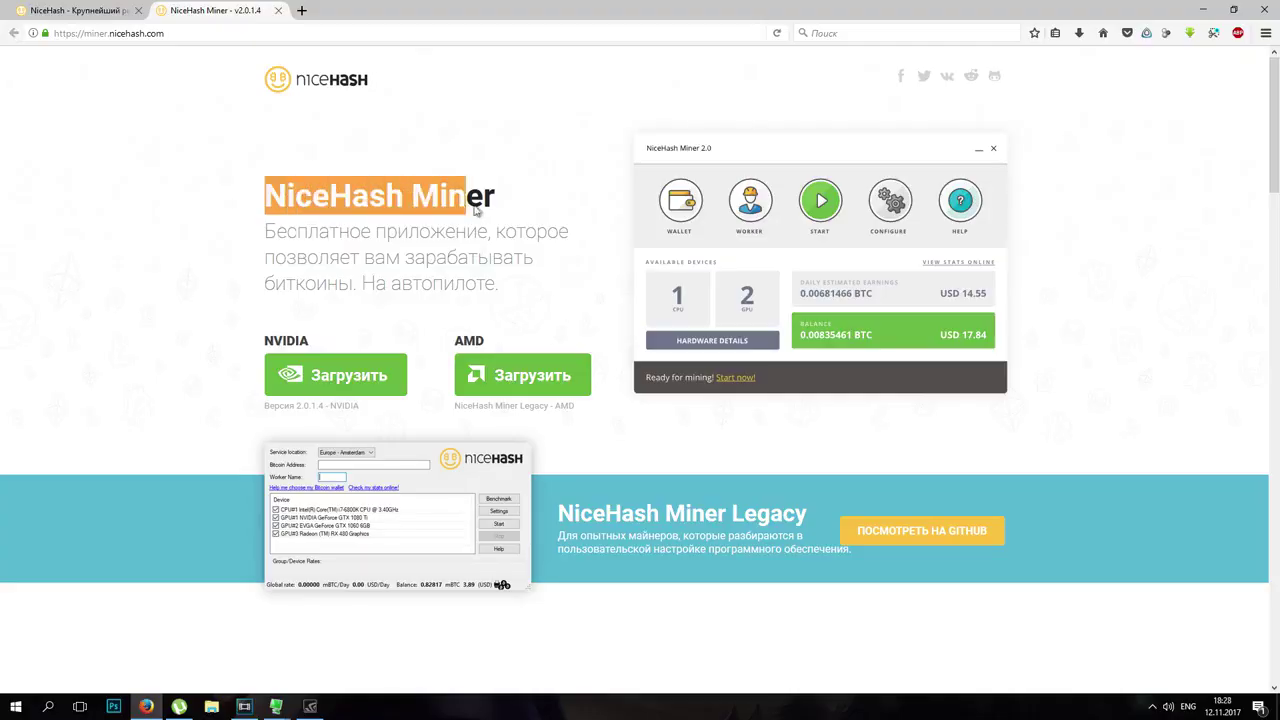
left_click_drag(268, 242, 502, 290)
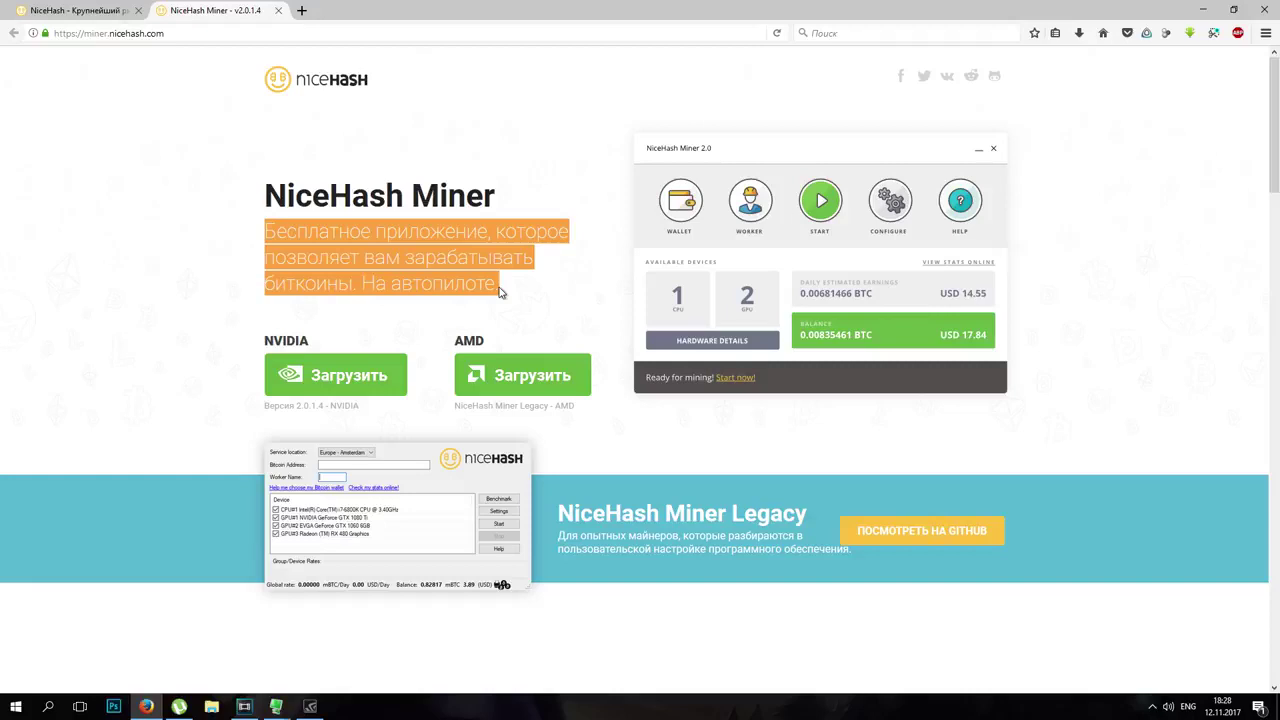
left_click(502, 290)
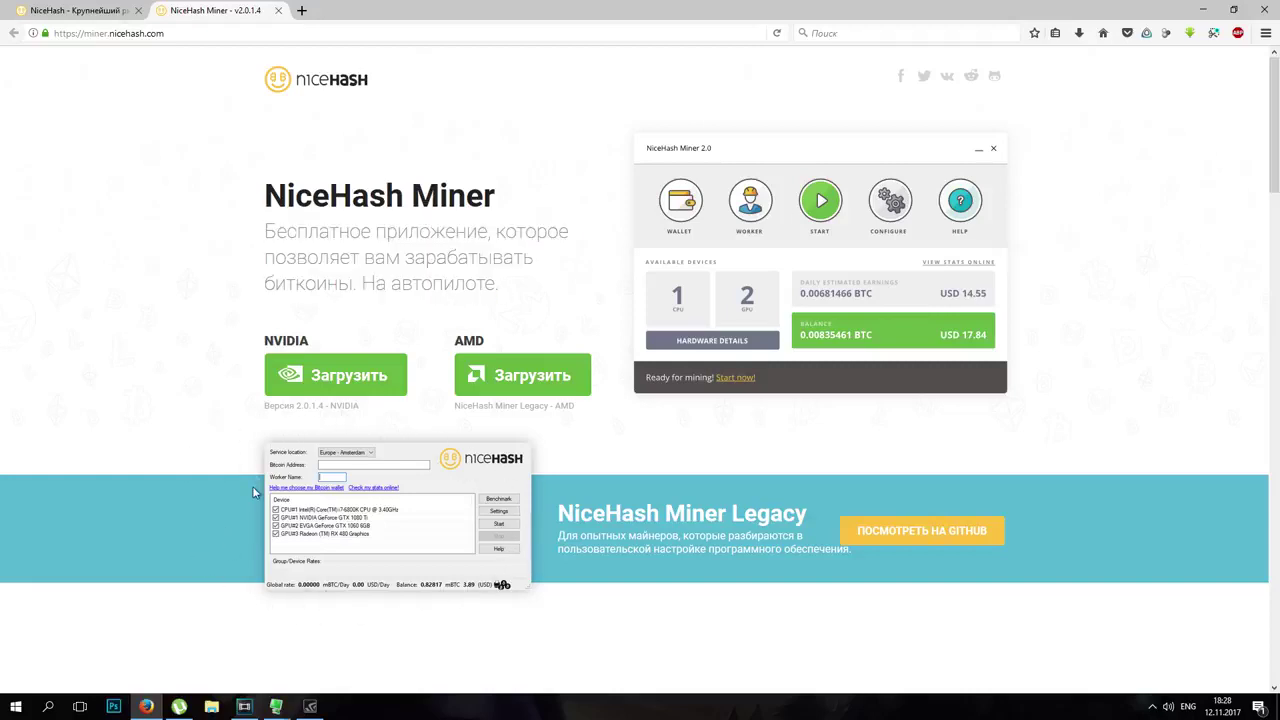
left_click(72, 10)
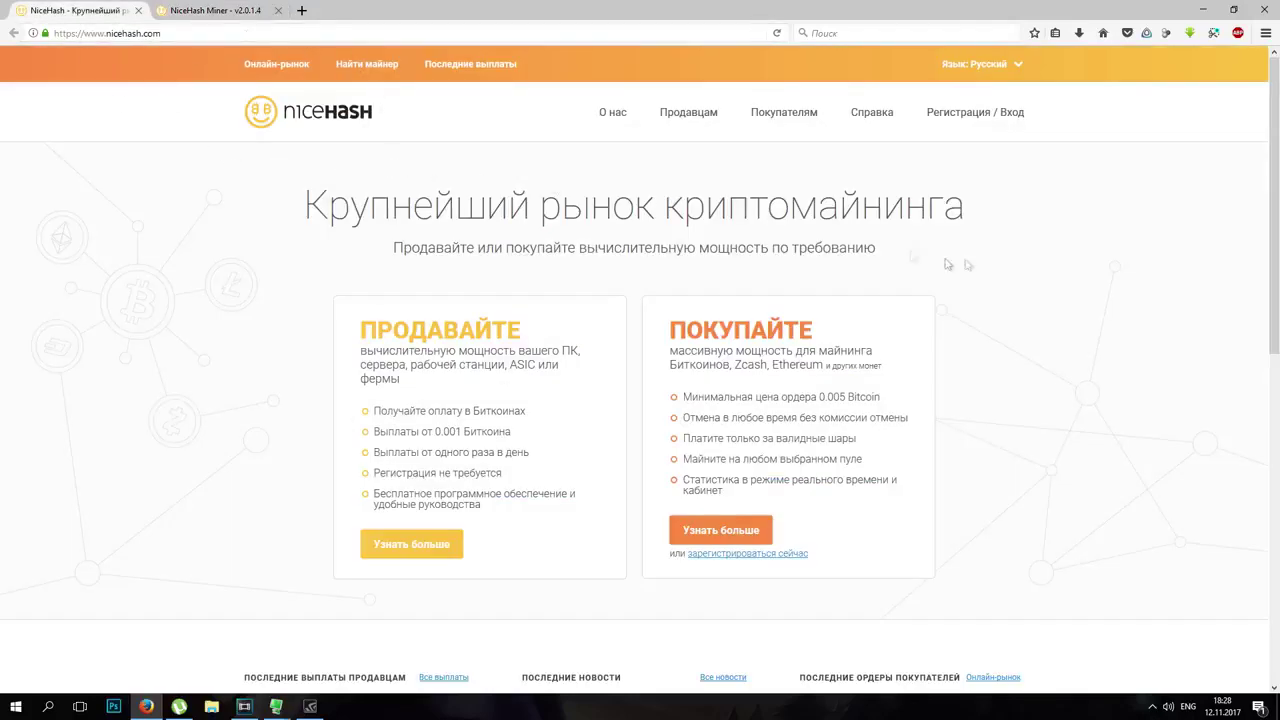
left_click(955, 113)
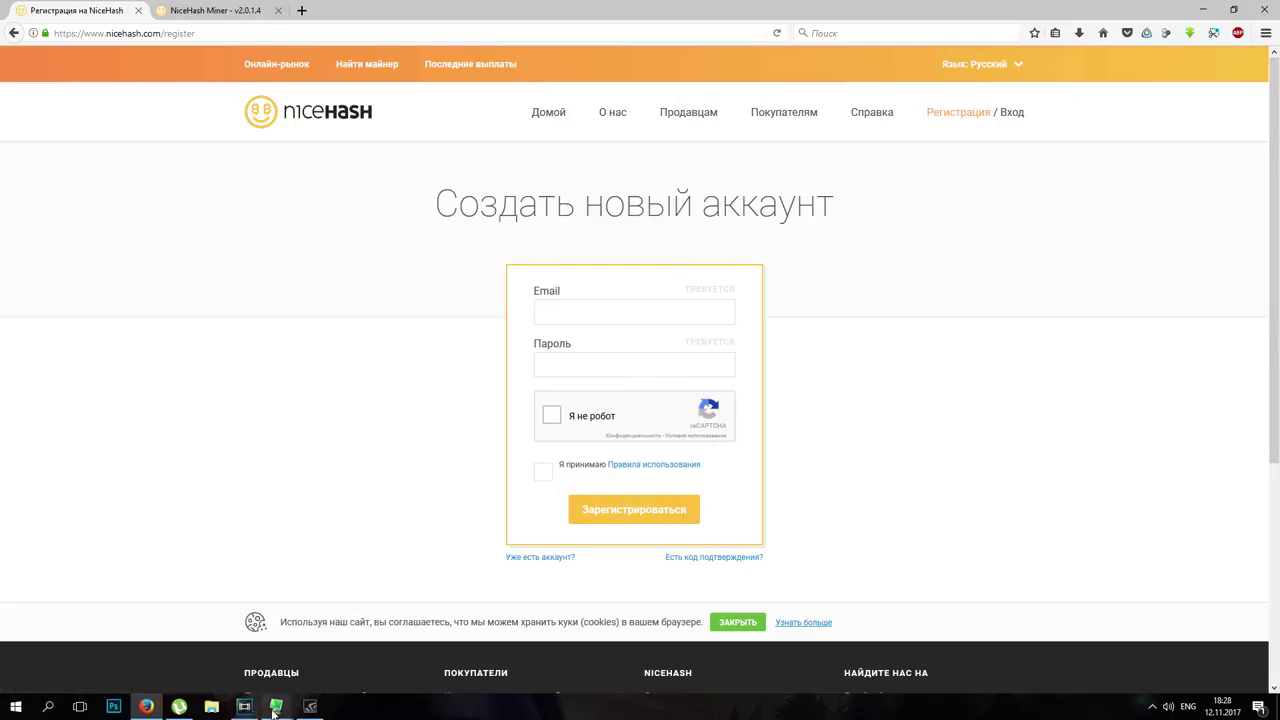
- Switch to the ферма remote desktop and examine the GPU#1 algorithm list in NiceHash Miner's hardware details
mouse_move(244, 706)
left_click(327, 641)
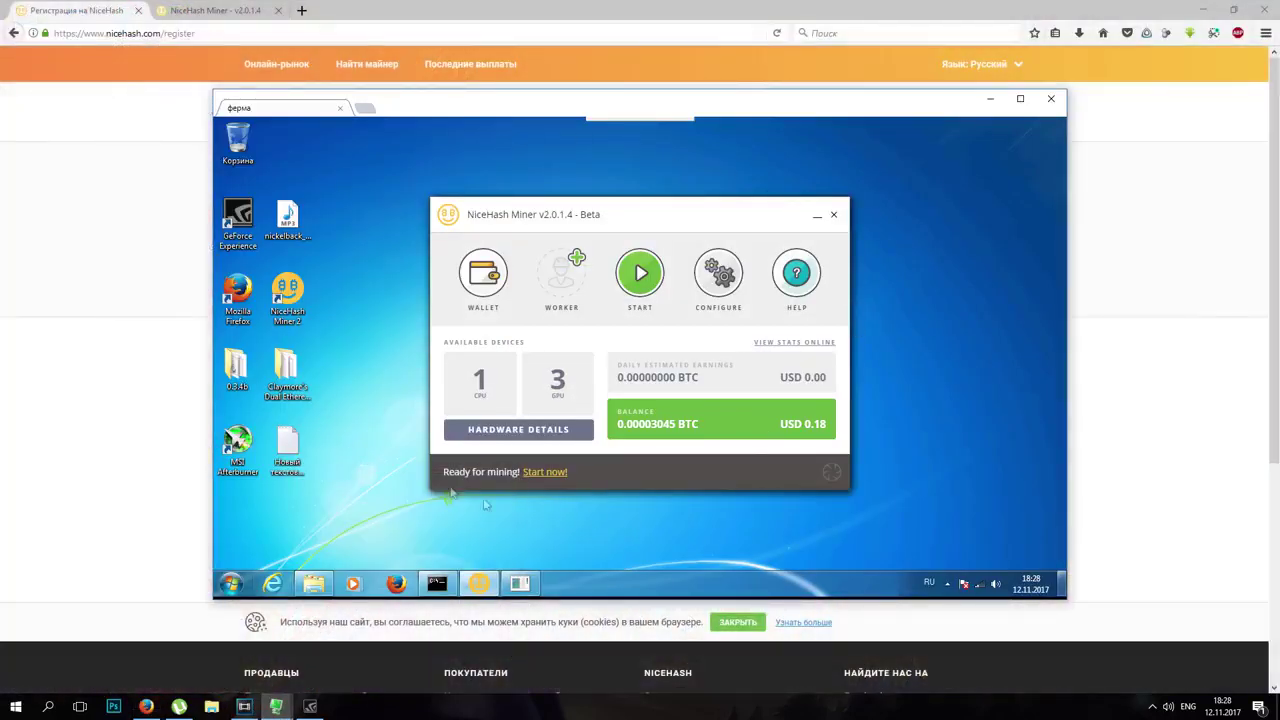
left_click(507, 433)
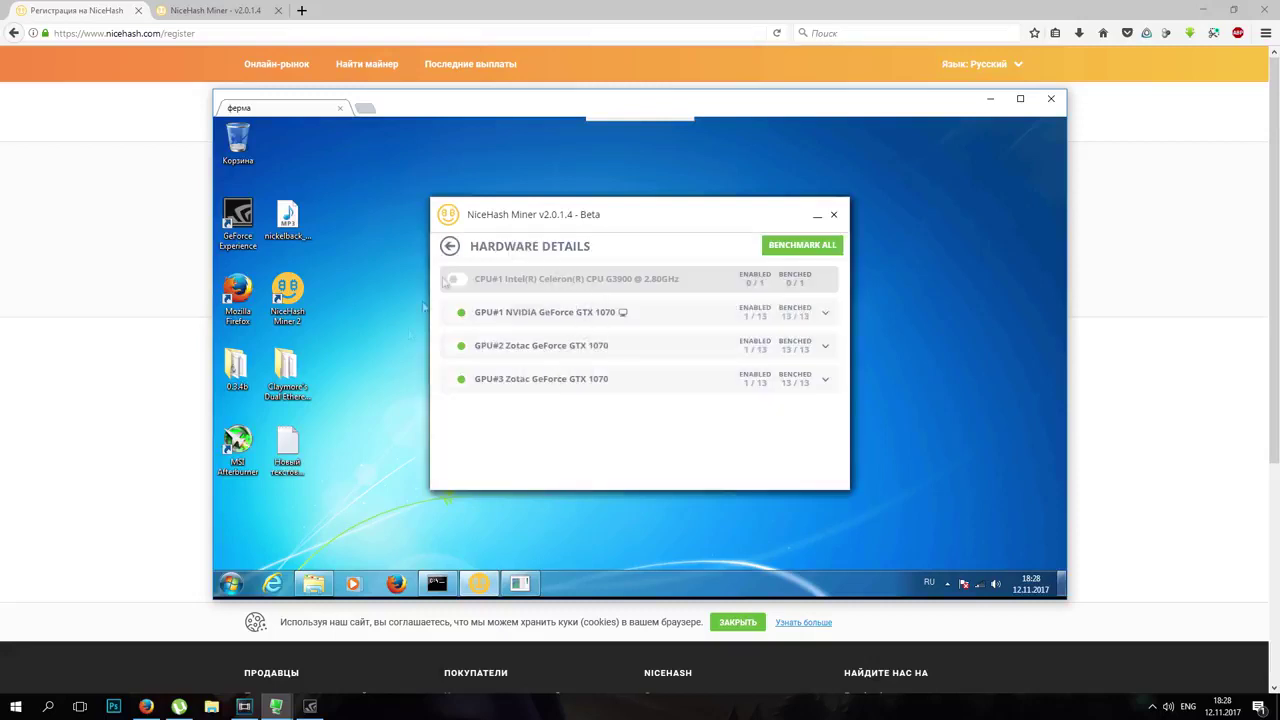
left_click(791, 313)
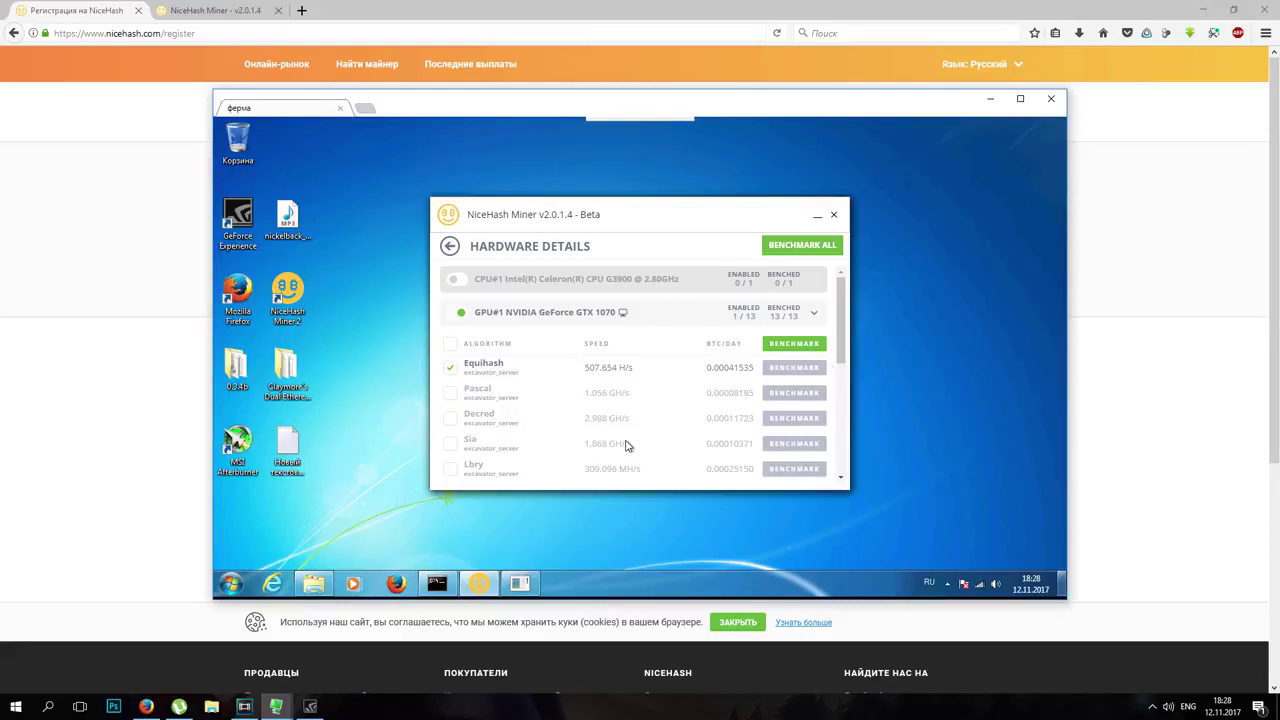
left_click(450, 246)
- Save the Bitcoin wallet address in NiceHash Miner and start mining
left_click(468, 293)
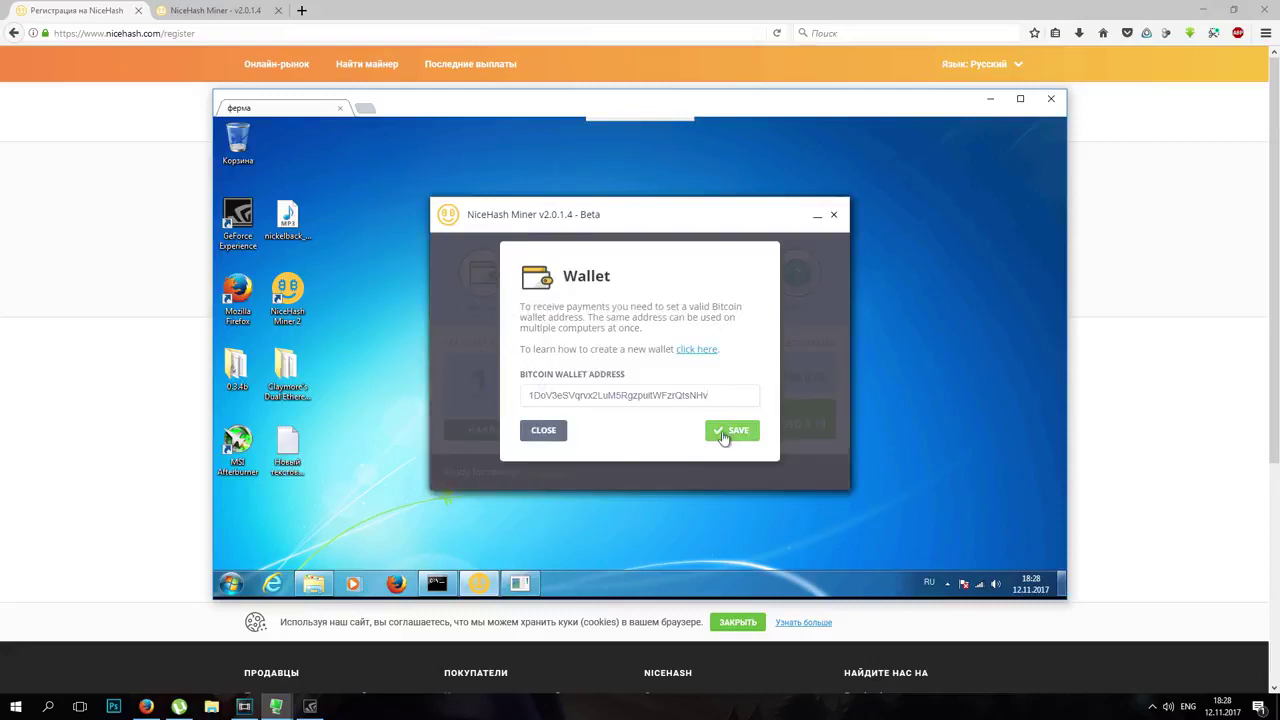
left_click(724, 437)
left_click(638, 276)
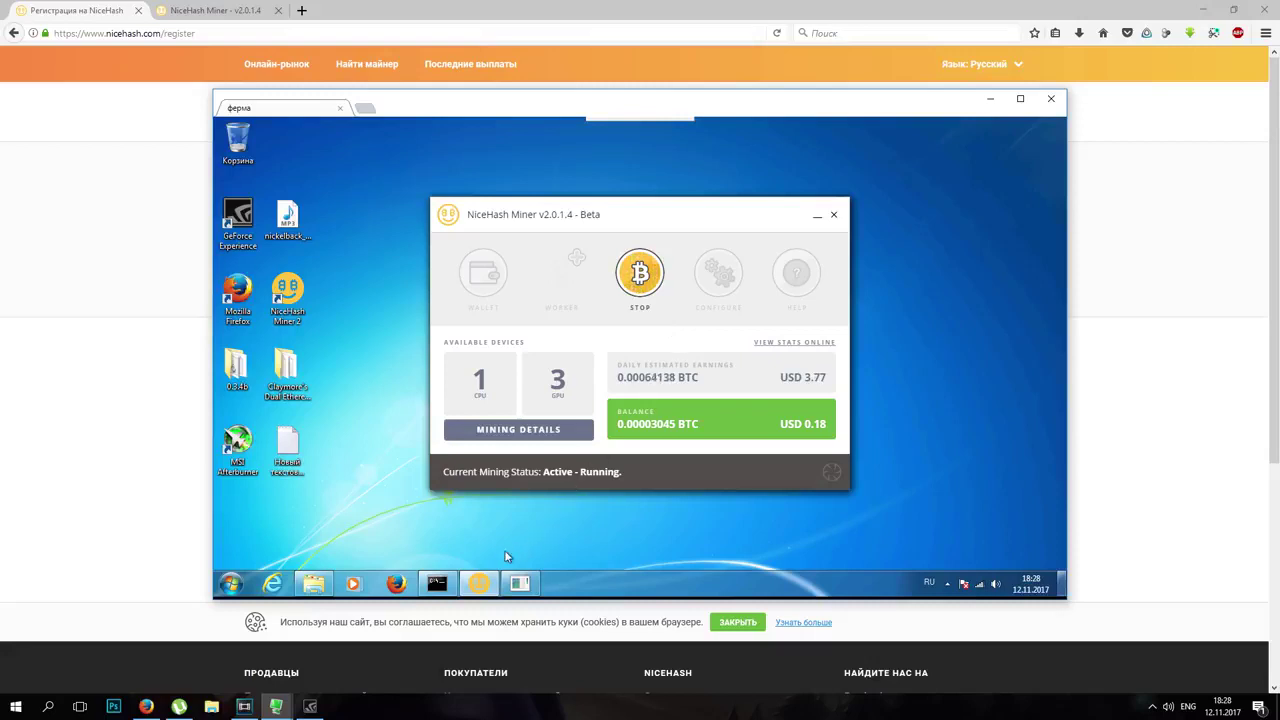
- Look through the console output of the EWBF Zcash miner and of the NiceHash excavator server
mouse_move(519, 585)
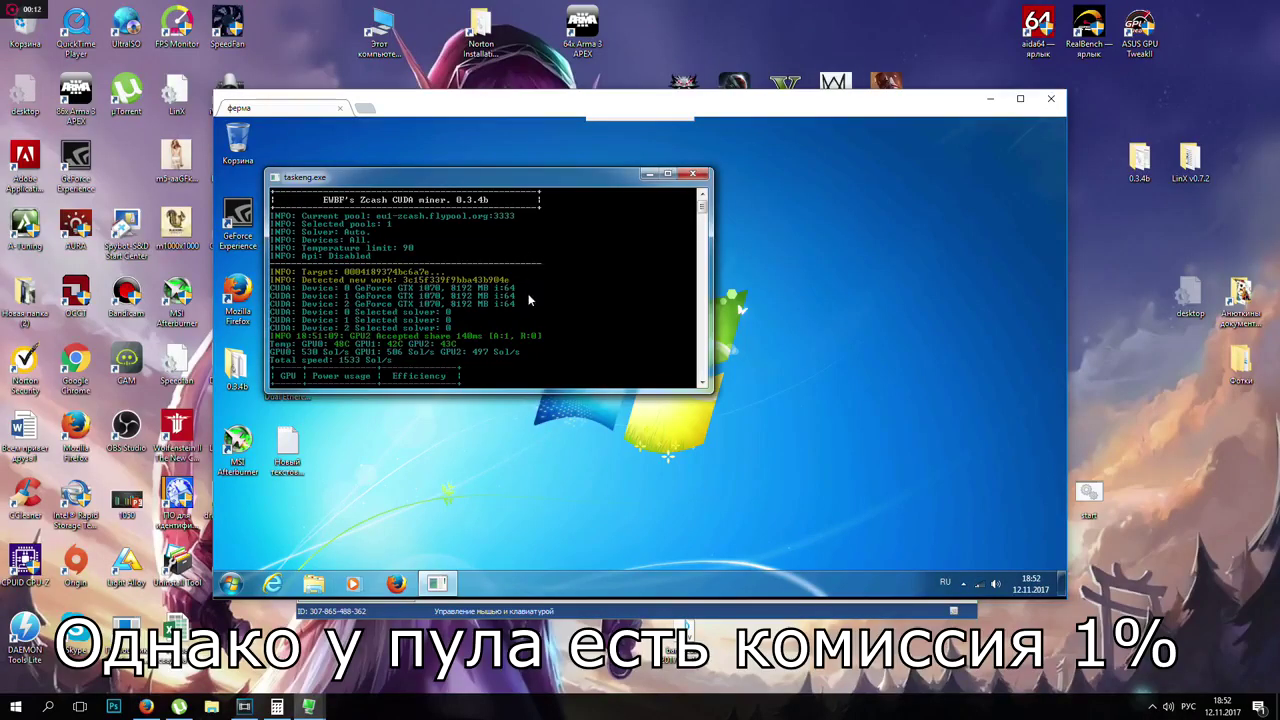
scroll(530, 299, "down", 6)
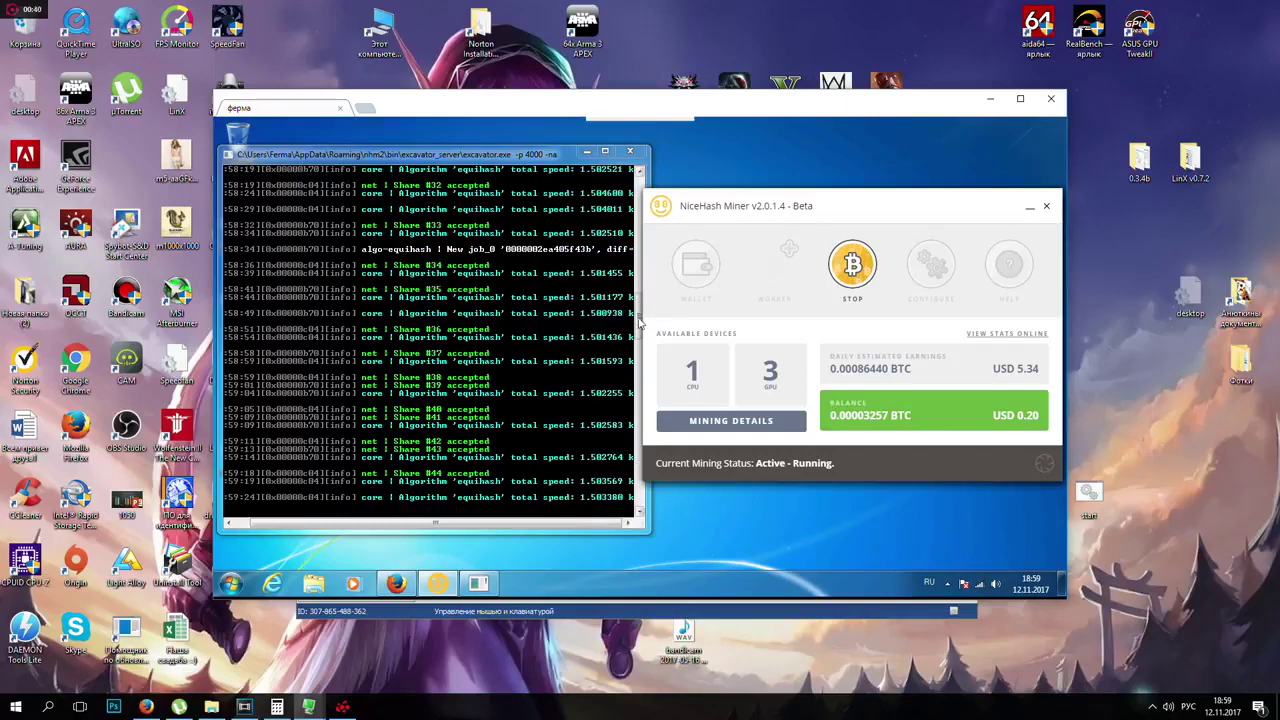
left_click_drag(641, 296, 644, 180)
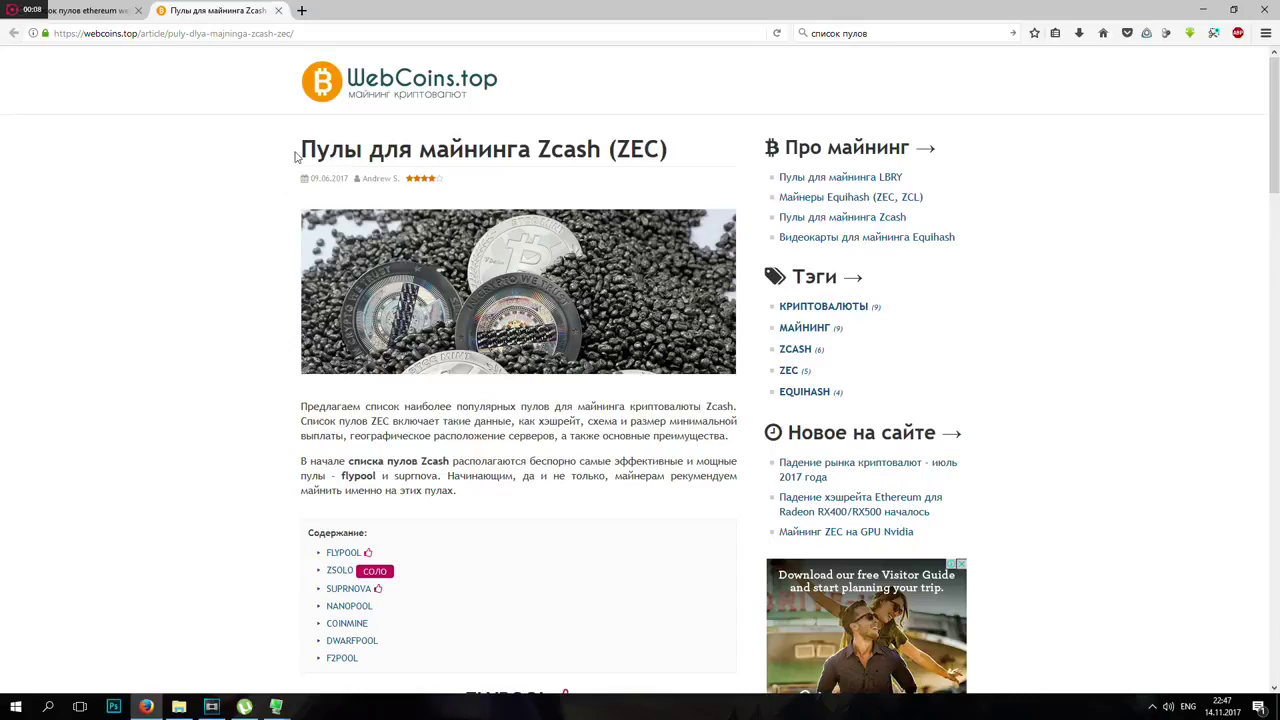
- Review the Zcash mining pools listed on WebCoins.top down to F2POOL, highlighting the article title and the FLYPOOL and ZSOLO headings
left_click_drag(298, 152, 670, 157)
scroll(588, 479, "down", 4)
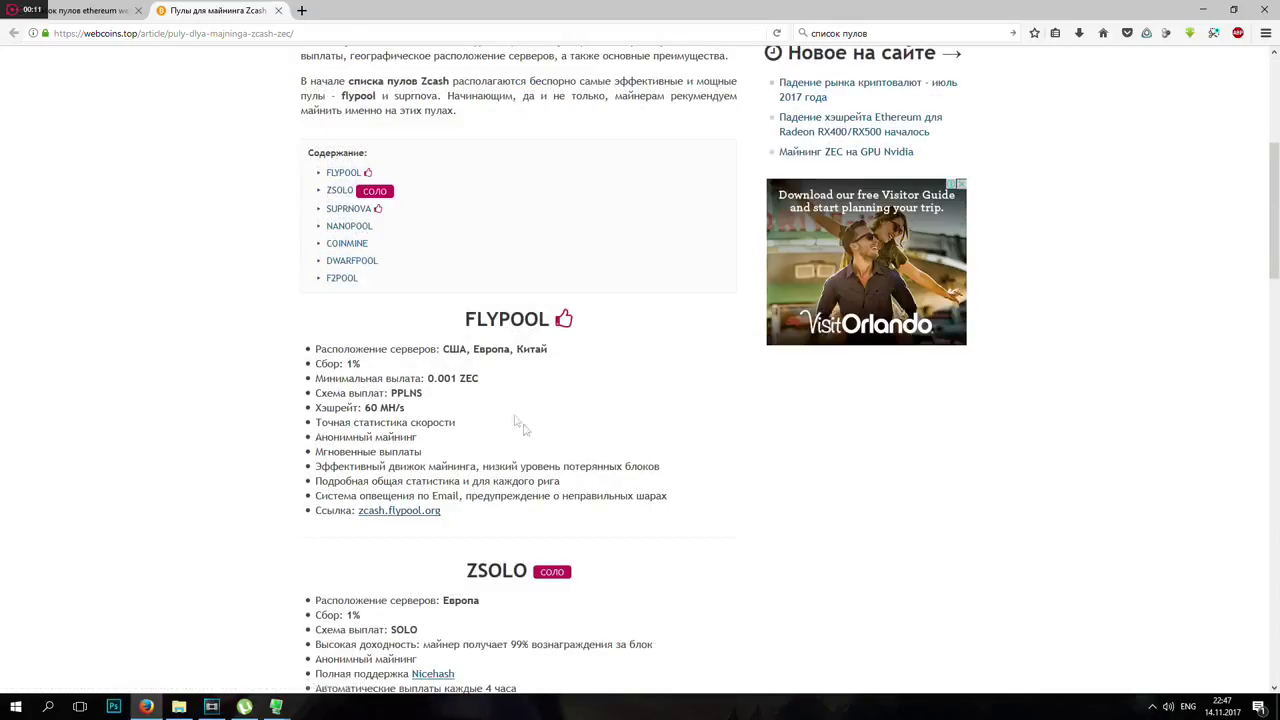
left_click_drag(466, 320, 550, 322)
left_click_drag(466, 570, 530, 572)
scroll(530, 580, "down", 3)
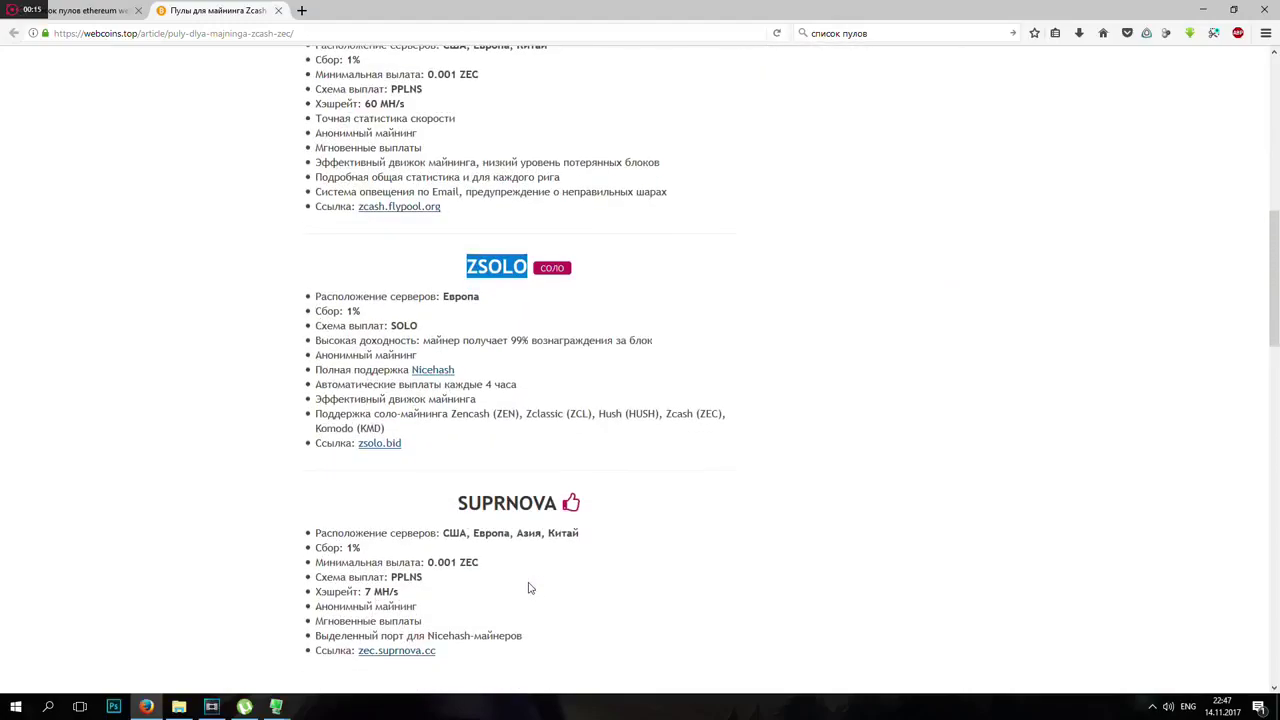
scroll(530, 588, "down", 3)
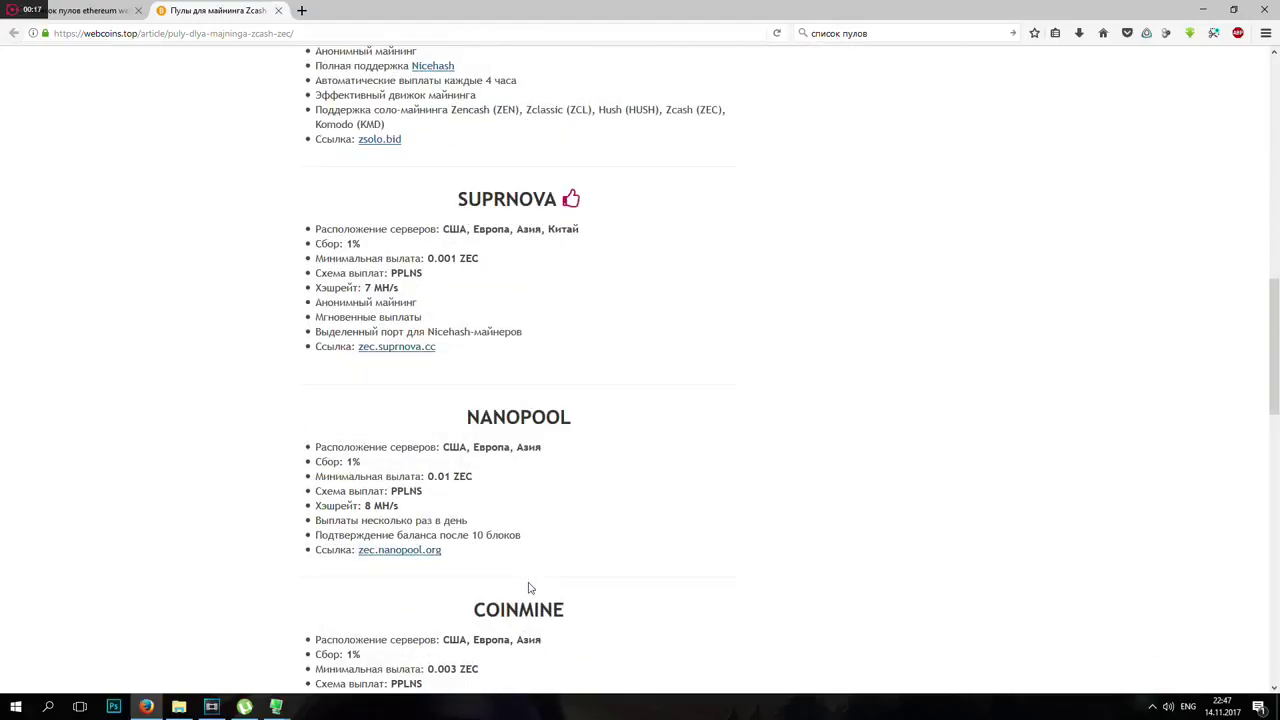
scroll(530, 588, "down", 4)
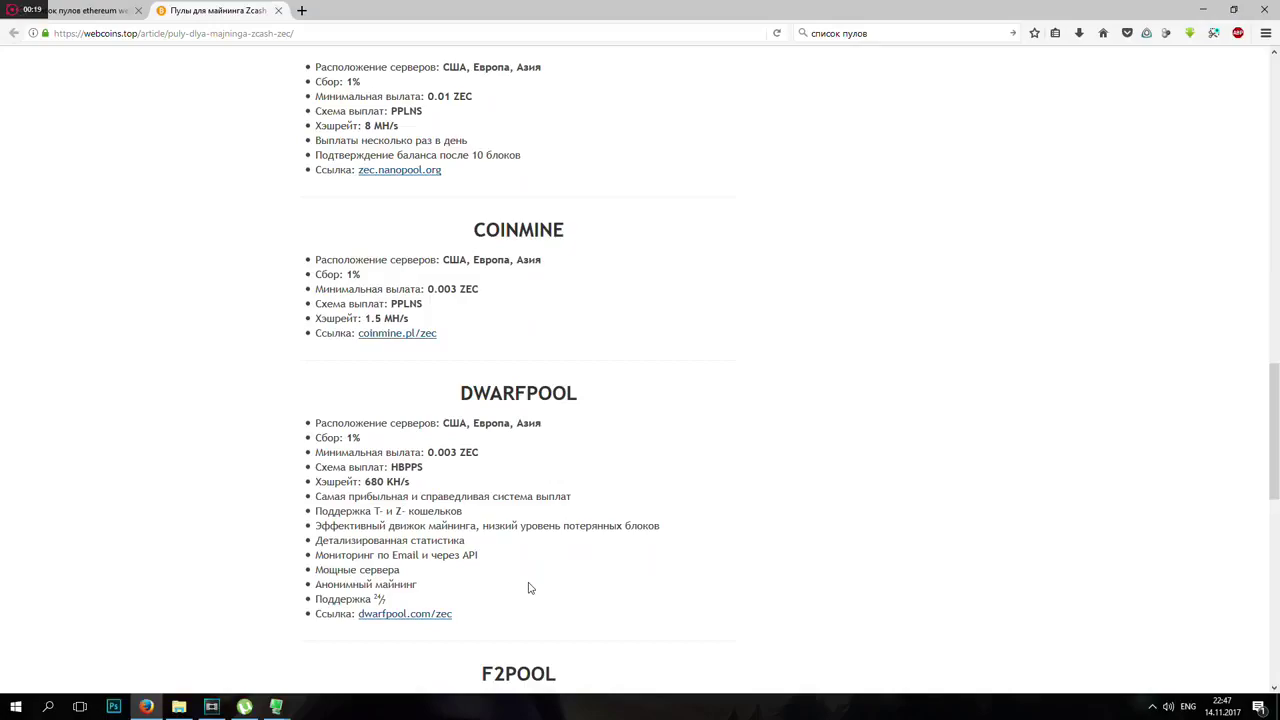
scroll(530, 588, "down", 4)
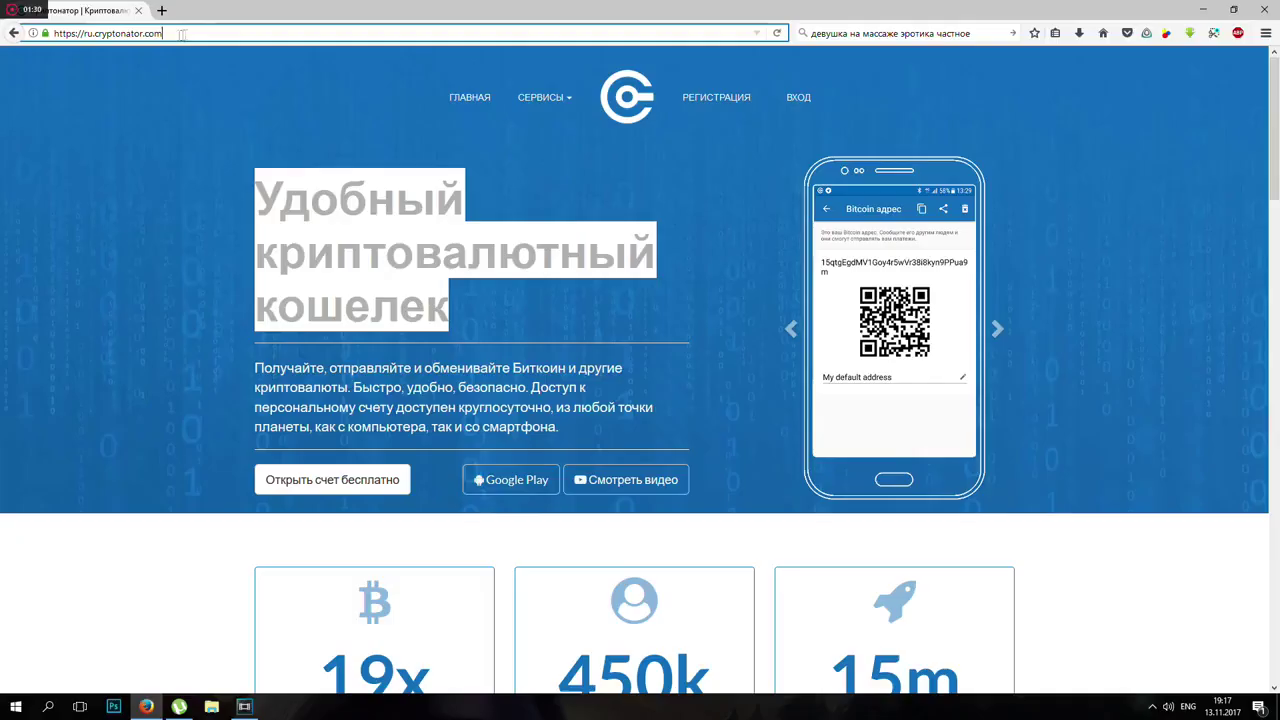
- Highlight the cryptonator.com address and open the wallet service's account registration
left_click_drag(182, 34, 93, 34)
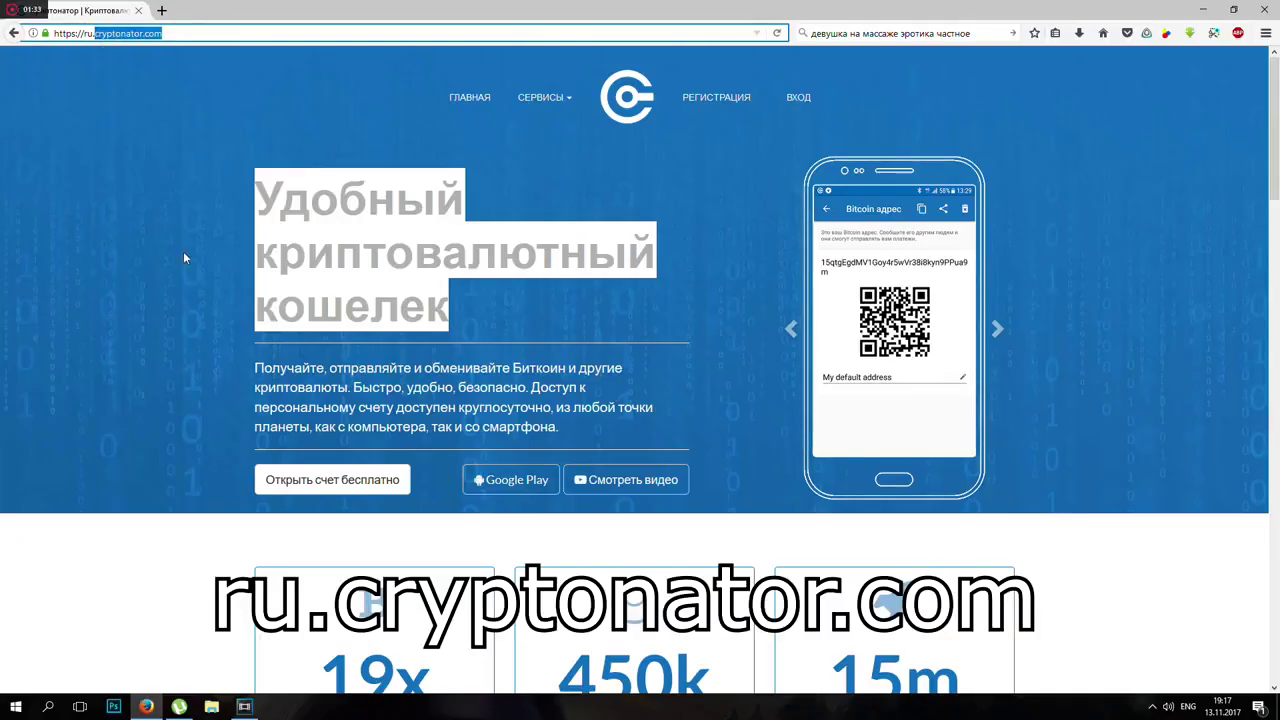
left_click(733, 103)
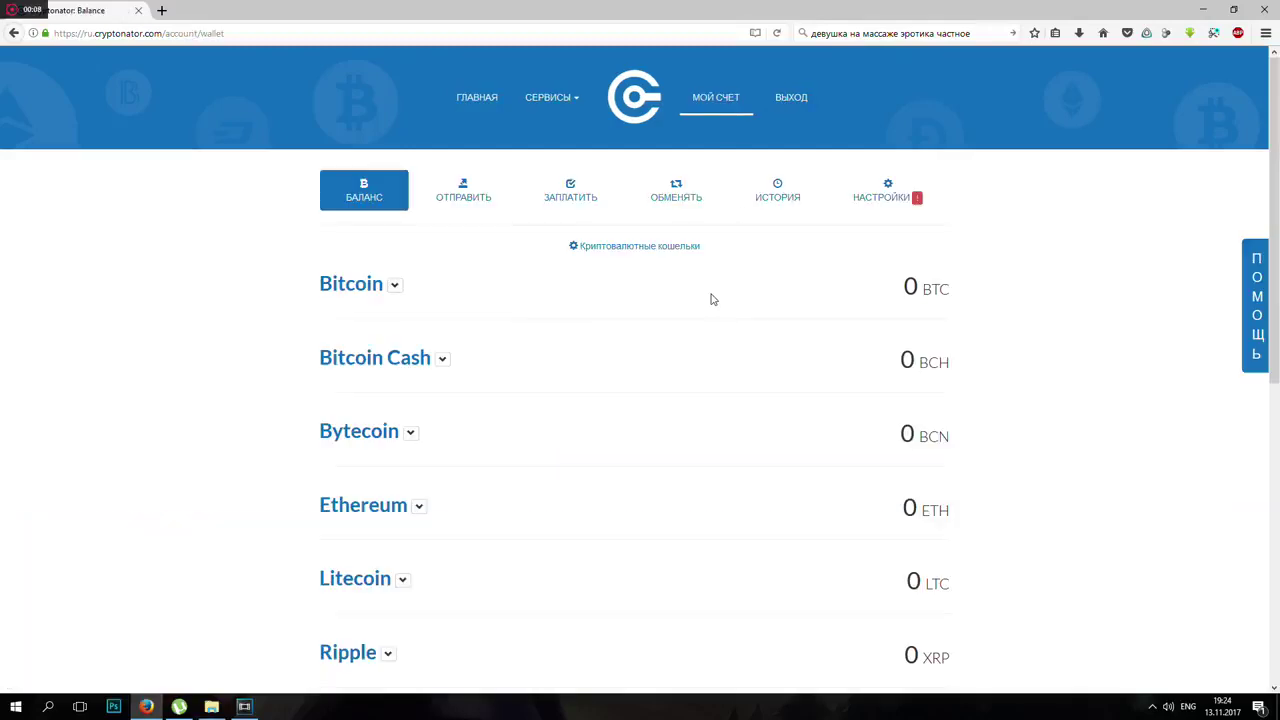
- Show the Zcash addresses in the Cryptonator account and choose to create a new Zcash address
scroll(712, 299, "down", 4)
left_click(383, 347)
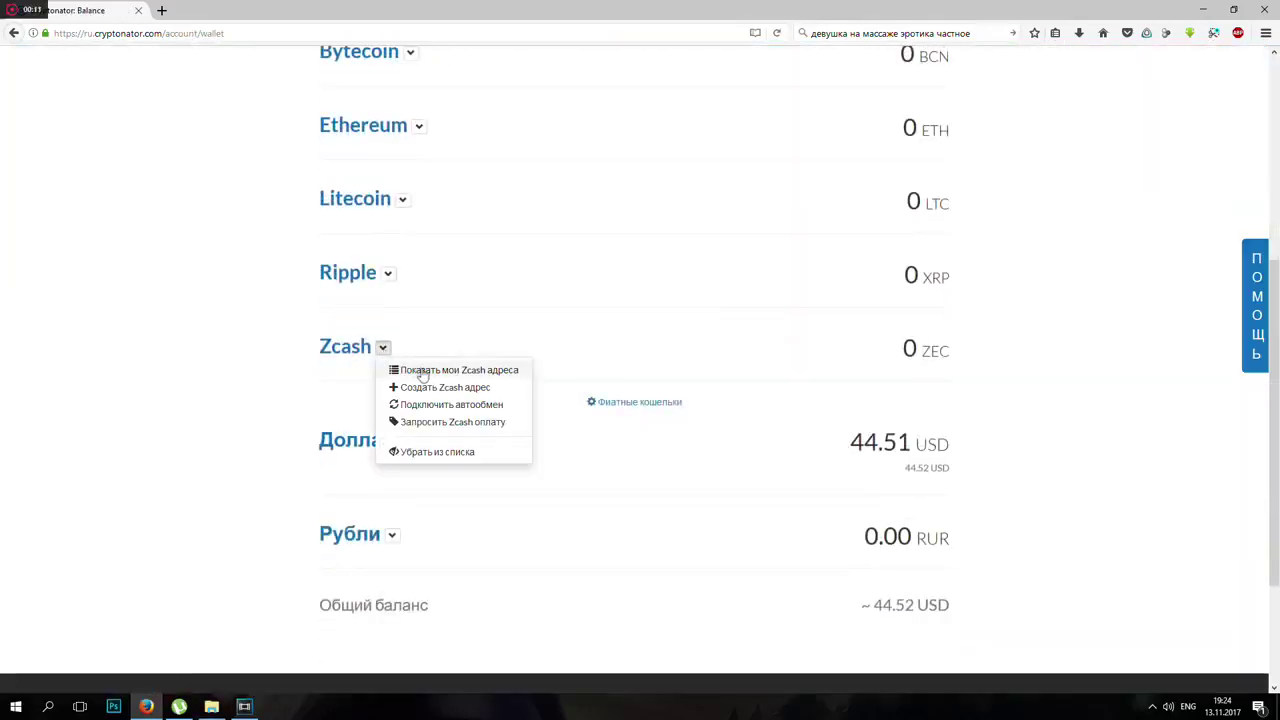
left_click(424, 374)
left_click(383, 347)
left_click(410, 387)
left_click(648, 203)
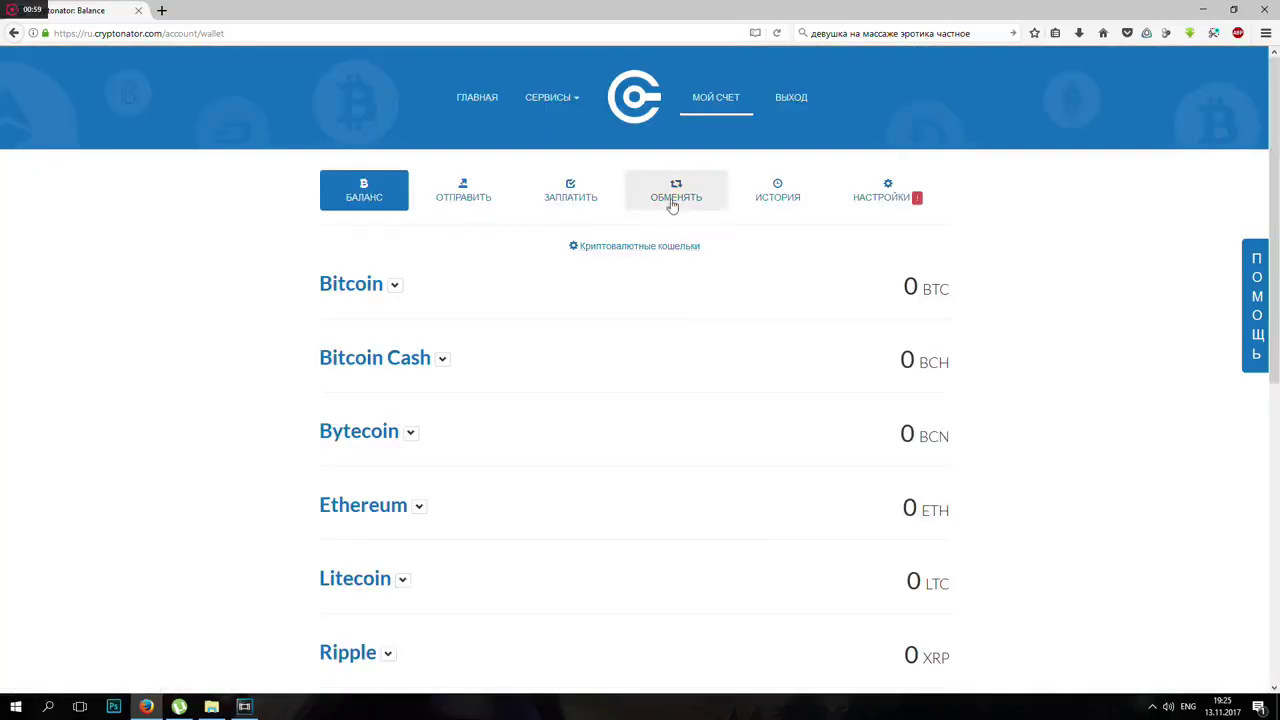
- Show the account's own Zcash addresses again from the wallet balance list
scroll(503, 306, "down", 5)
left_click(383, 271)
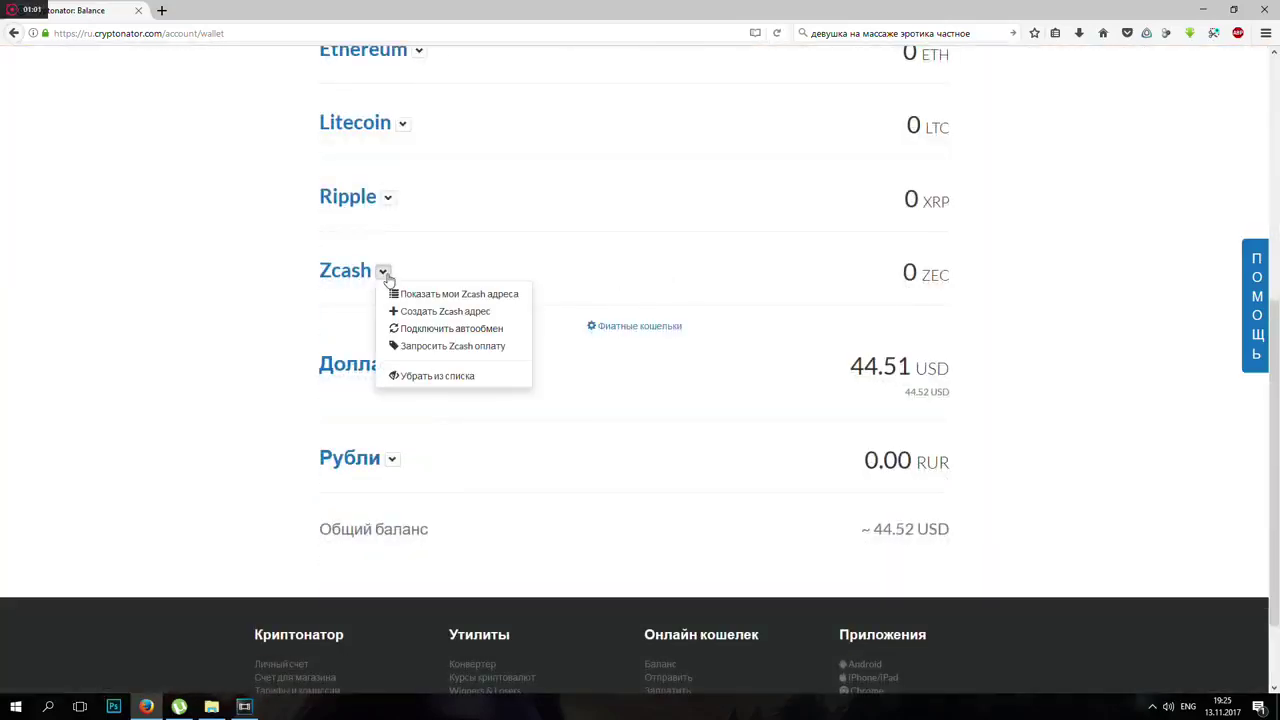
left_click(433, 292)
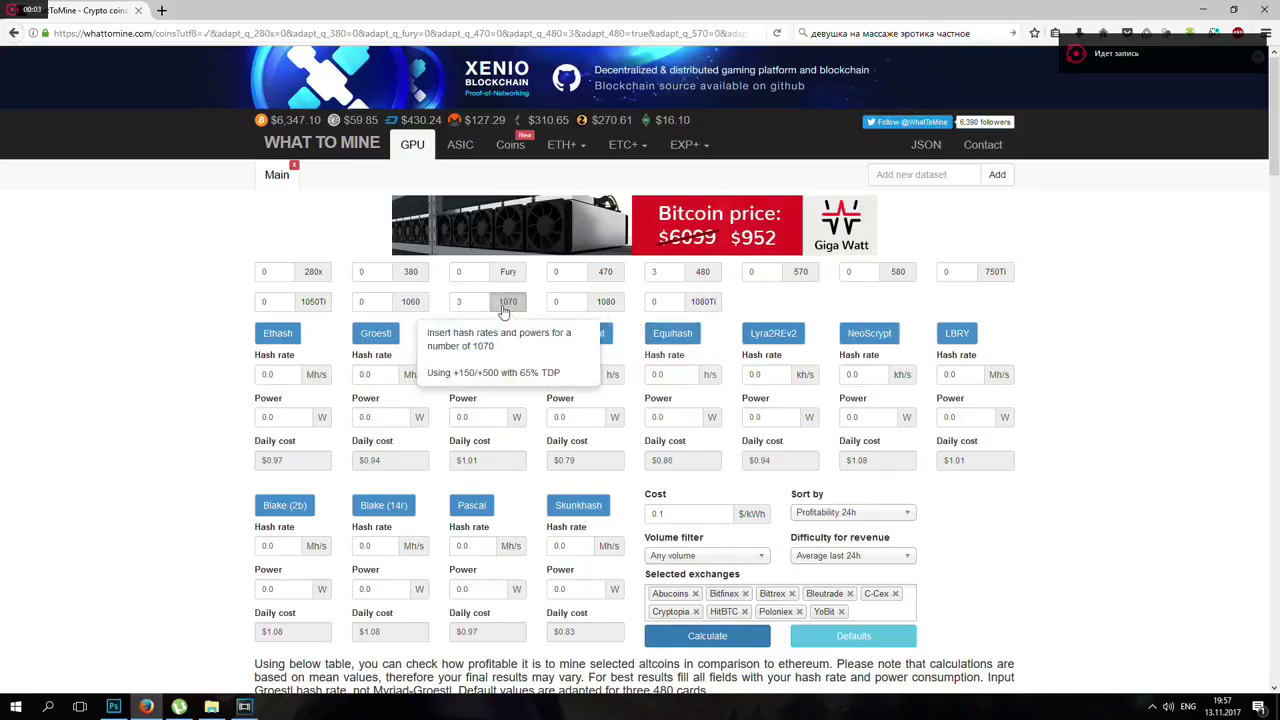
- Calculate mining profitability on WhatToMine for three 1070 cards, and highlight the dollar revenues of Feathercoin, Zencash and Zcash
left_click(508, 301)
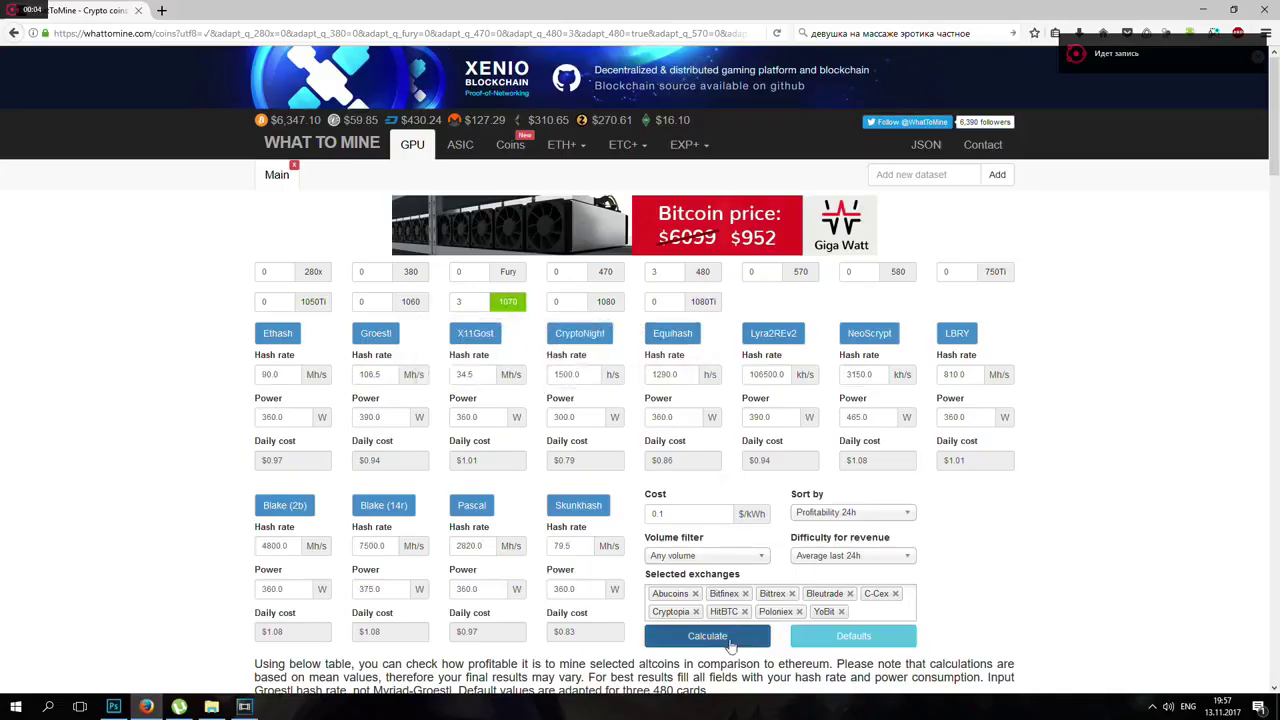
left_click(726, 638)
scroll(760, 560, "down", 5)
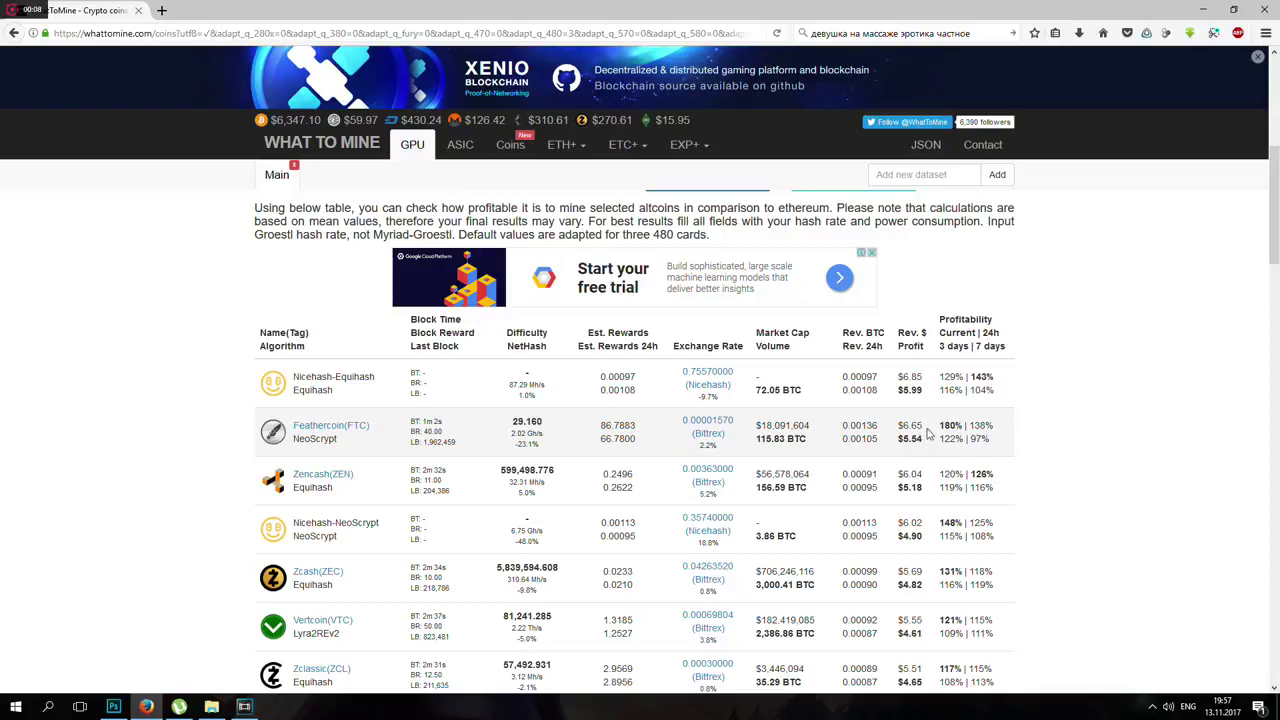
left_click_drag(926, 431, 899, 427)
left_click_drag(924, 474, 899, 473)
left_click_drag(923, 571, 899, 570)
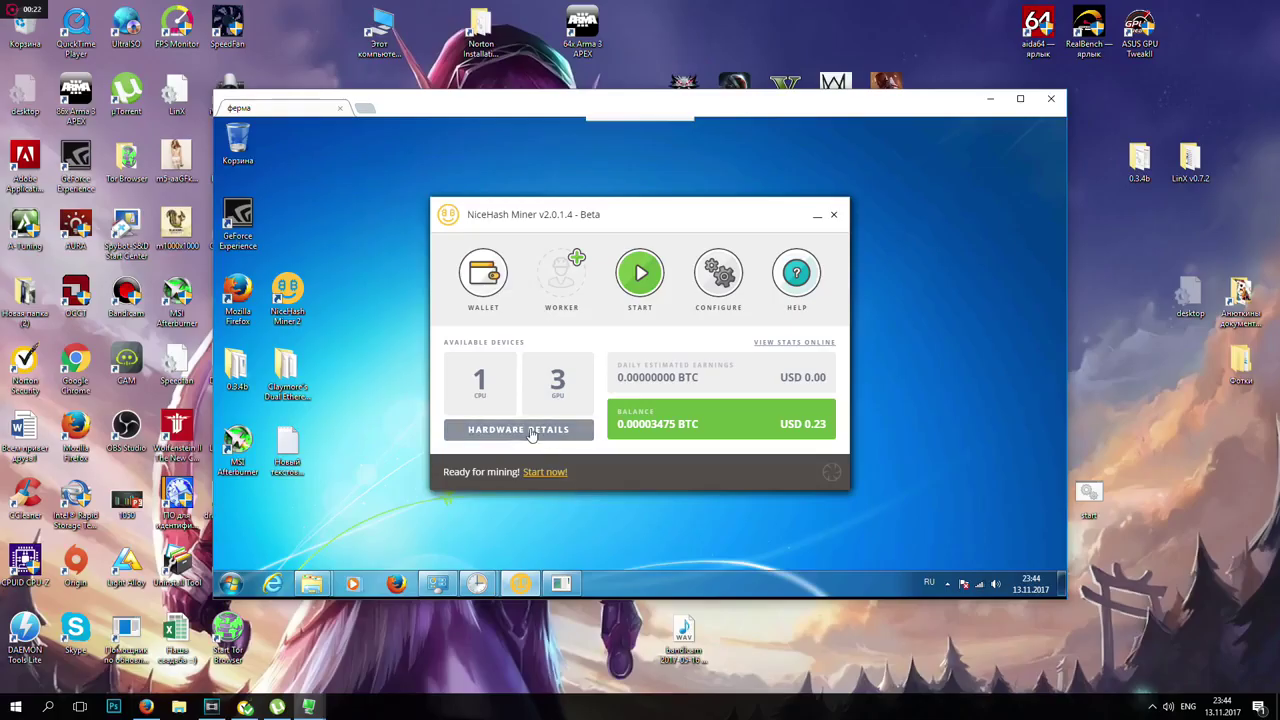
- Examine the full list of GPU#1 algorithms with their speeds and BTC/day in NiceHash Miner on the ферма remote desktop
left_click(530, 431)
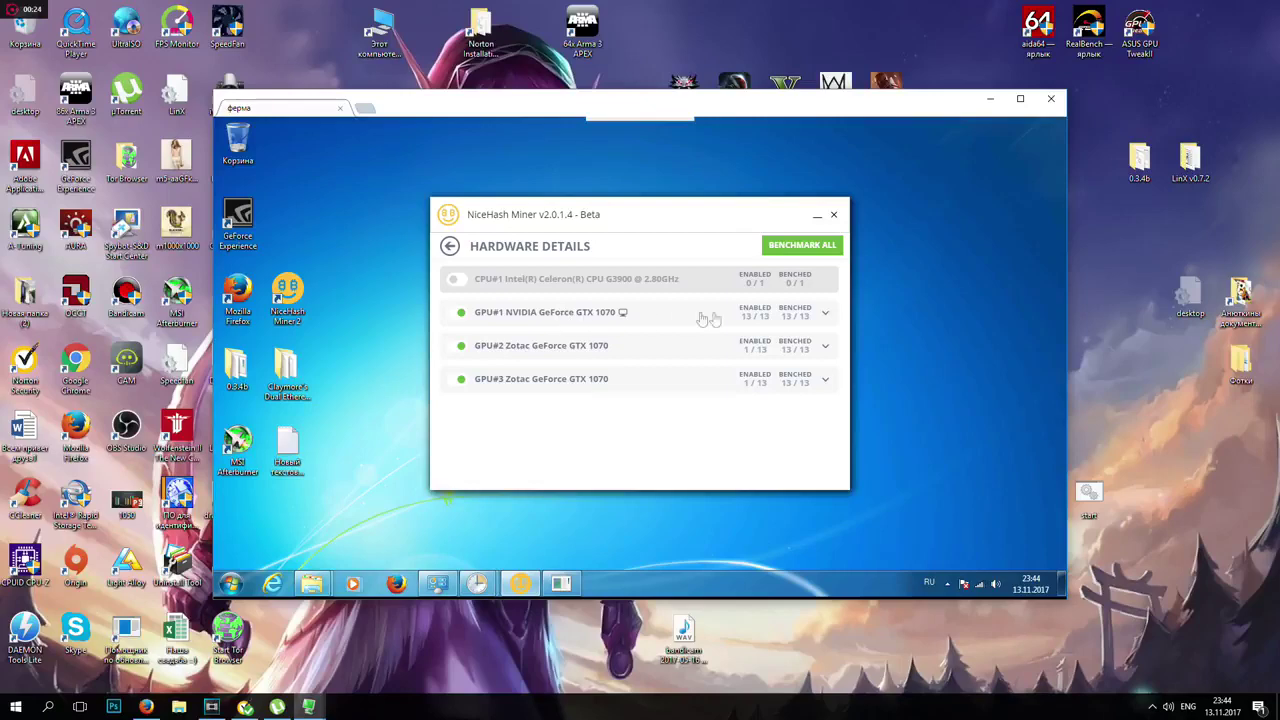
left_click(818, 314)
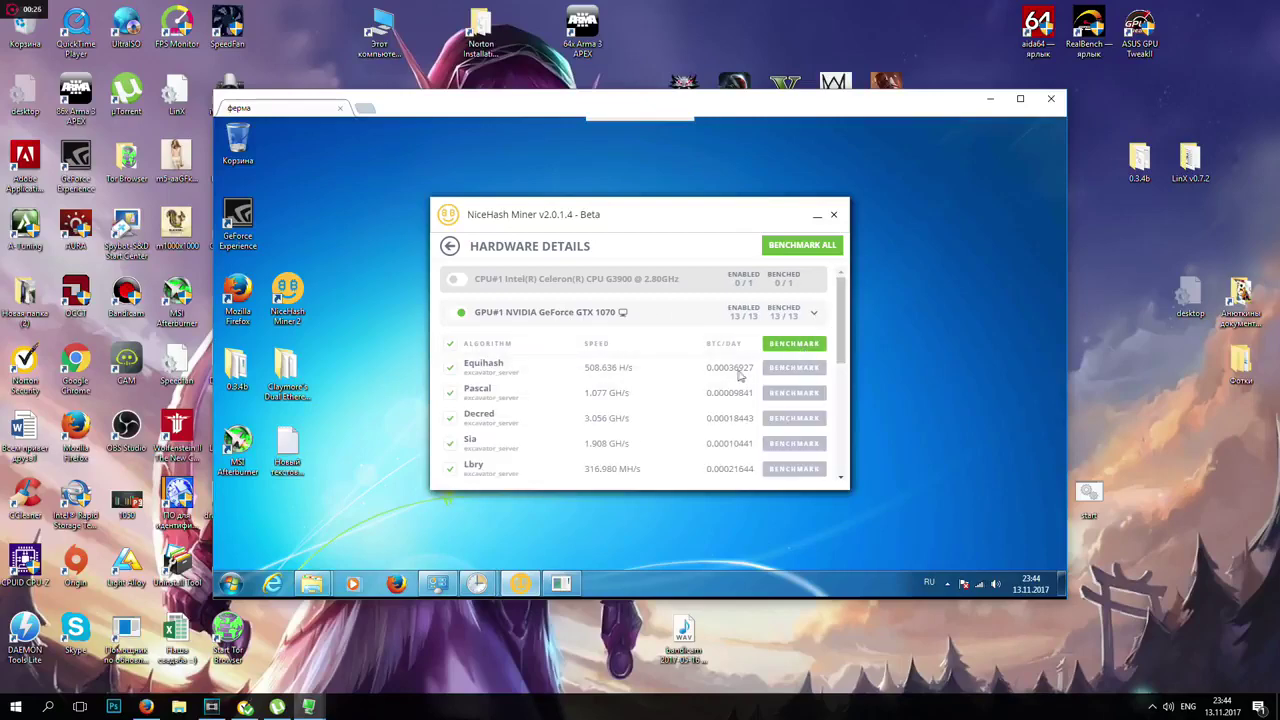
scroll(745, 400, "down", 3)
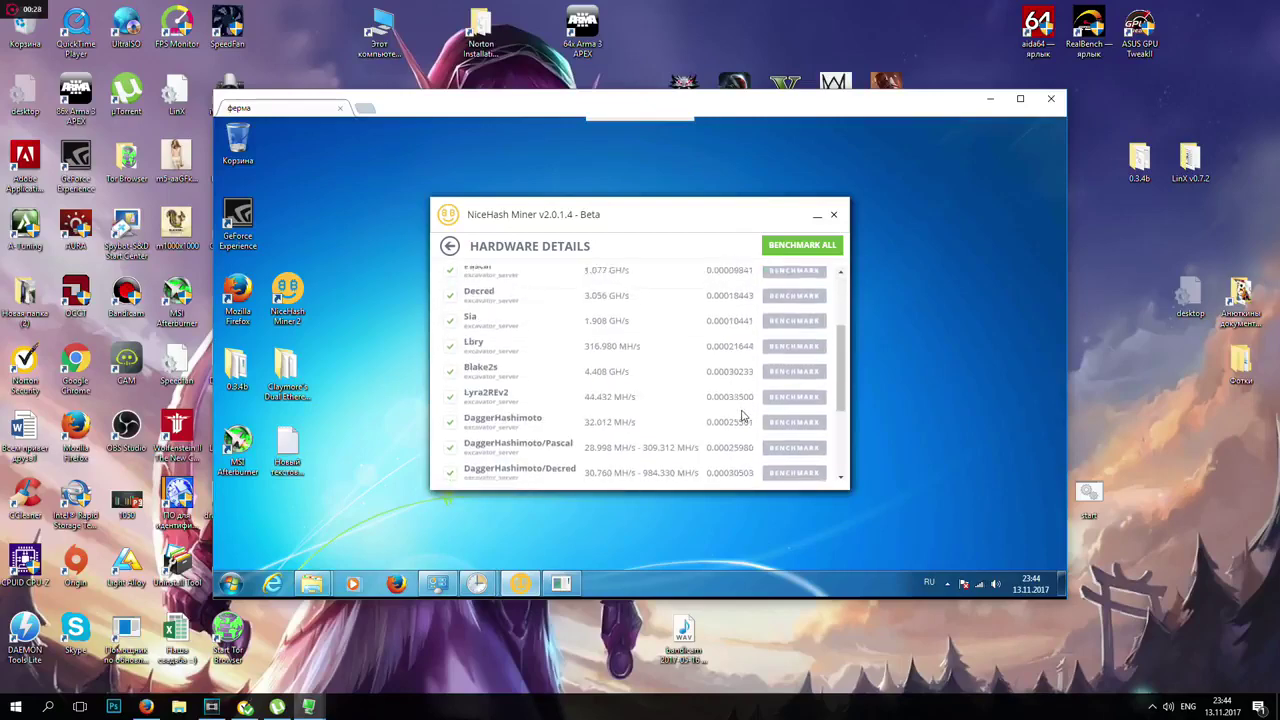
scroll(743, 416, "down", 3)
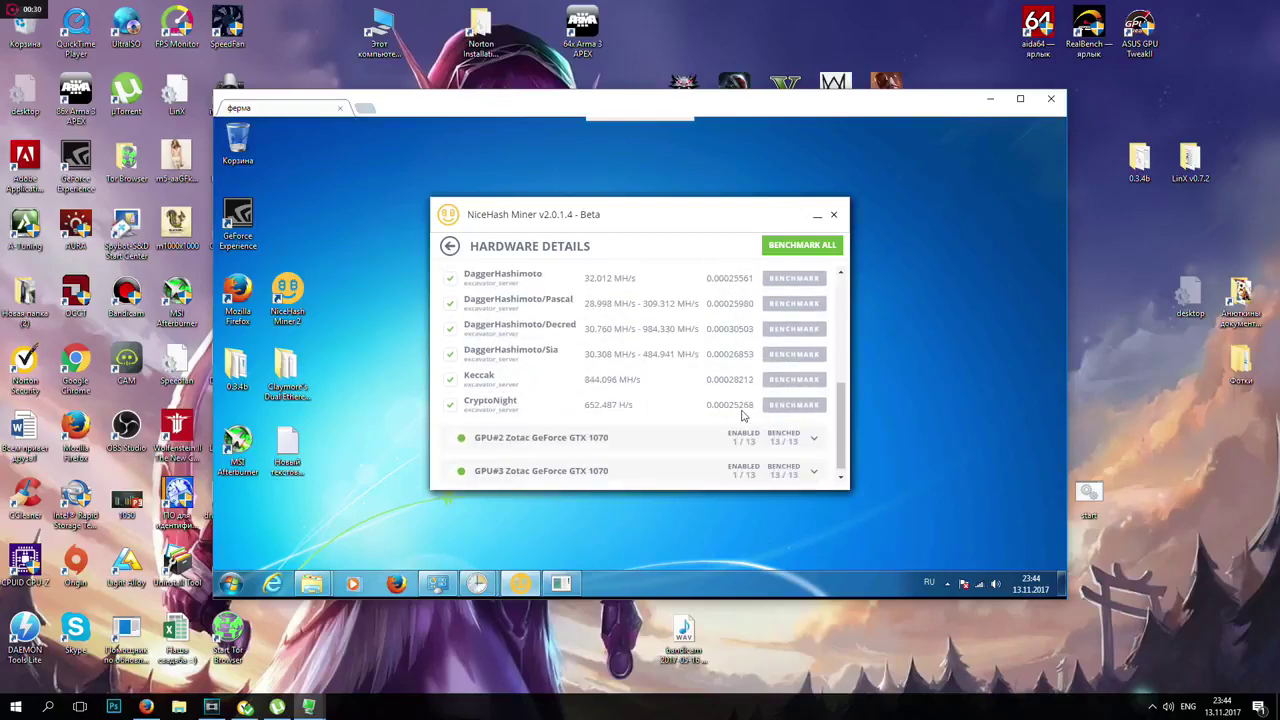
scroll(742, 416, "up", 6)
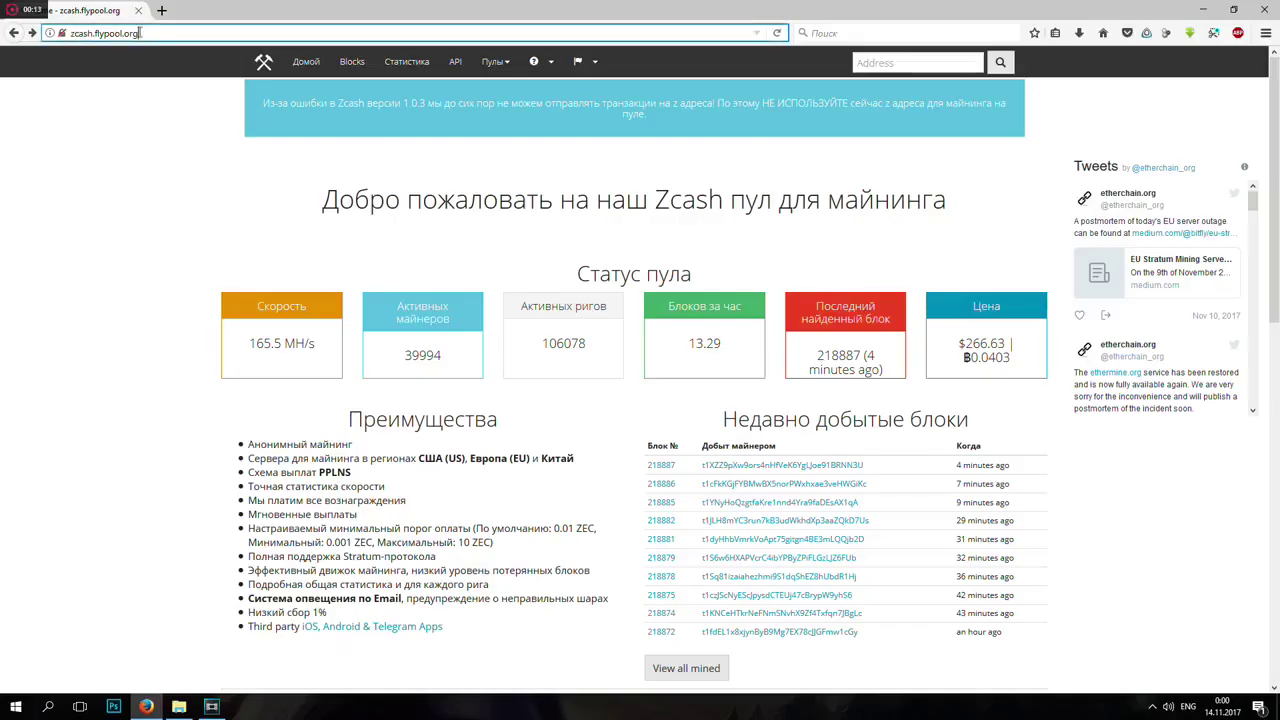
- Highlight the flypool.org address of the Zcash pool and look over the ETH, ETC and Zcash pools it offers
left_click_drag(139, 33, 95, 33)
left_click(494, 62)
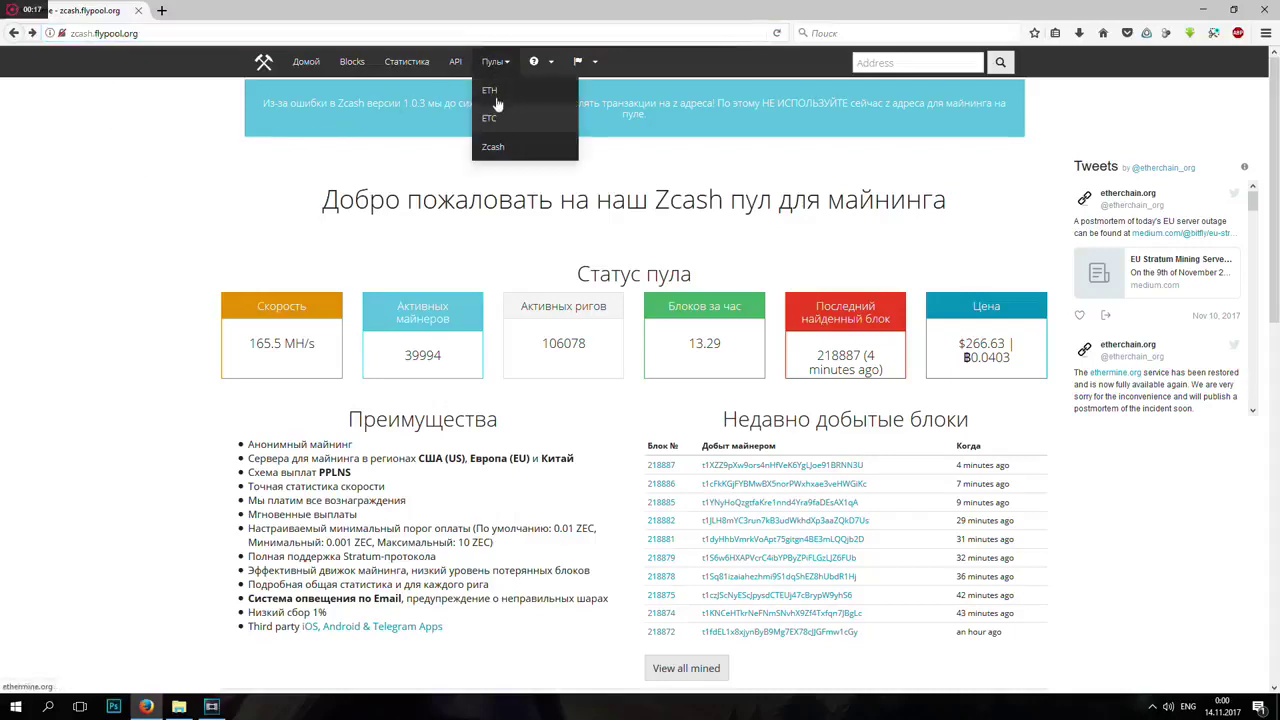
left_click(375, 188)
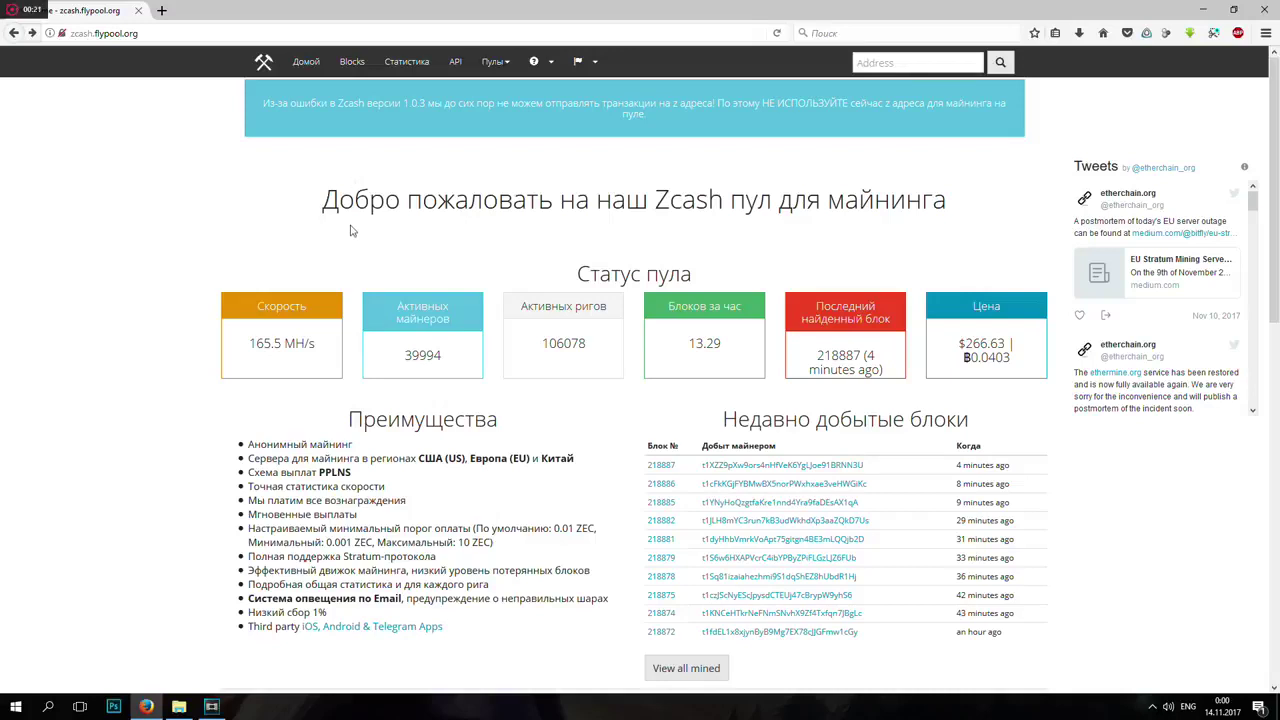
left_click(491, 62)
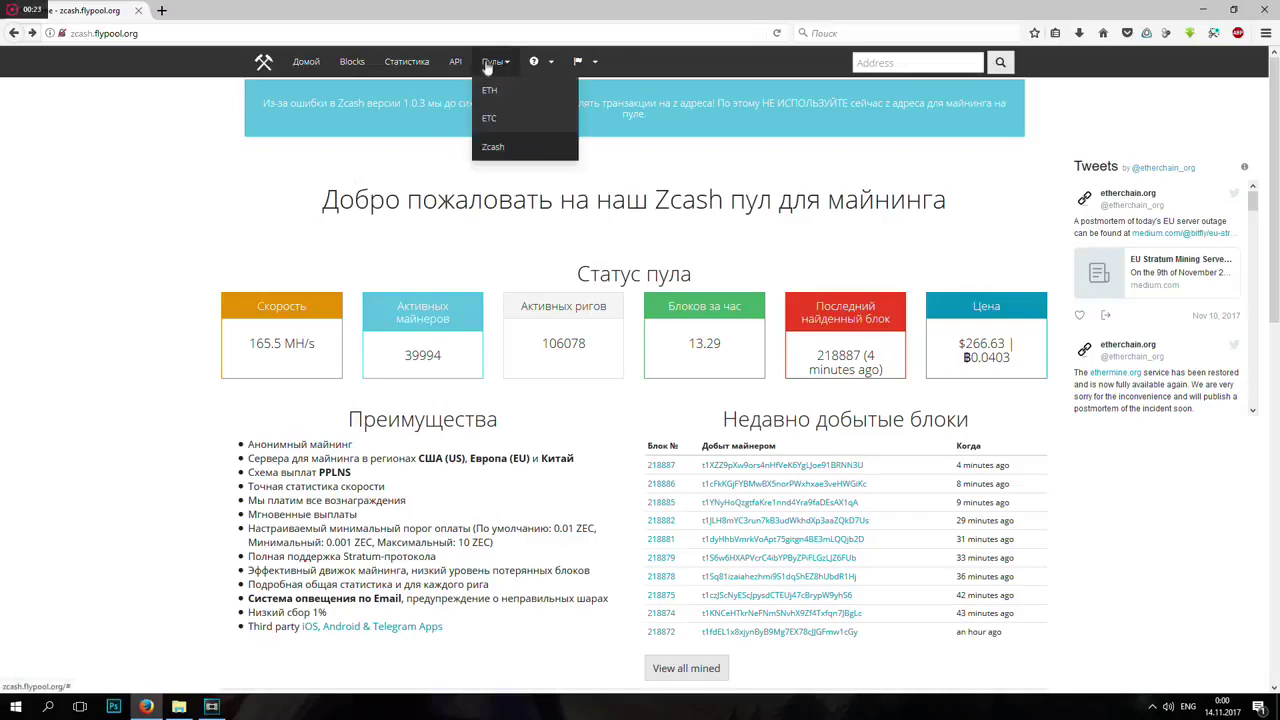
- Show the Windows - NVIDIA mining software in the Zcash pool's connection instructions and highlight EWBF Miner
left_click(507, 153)
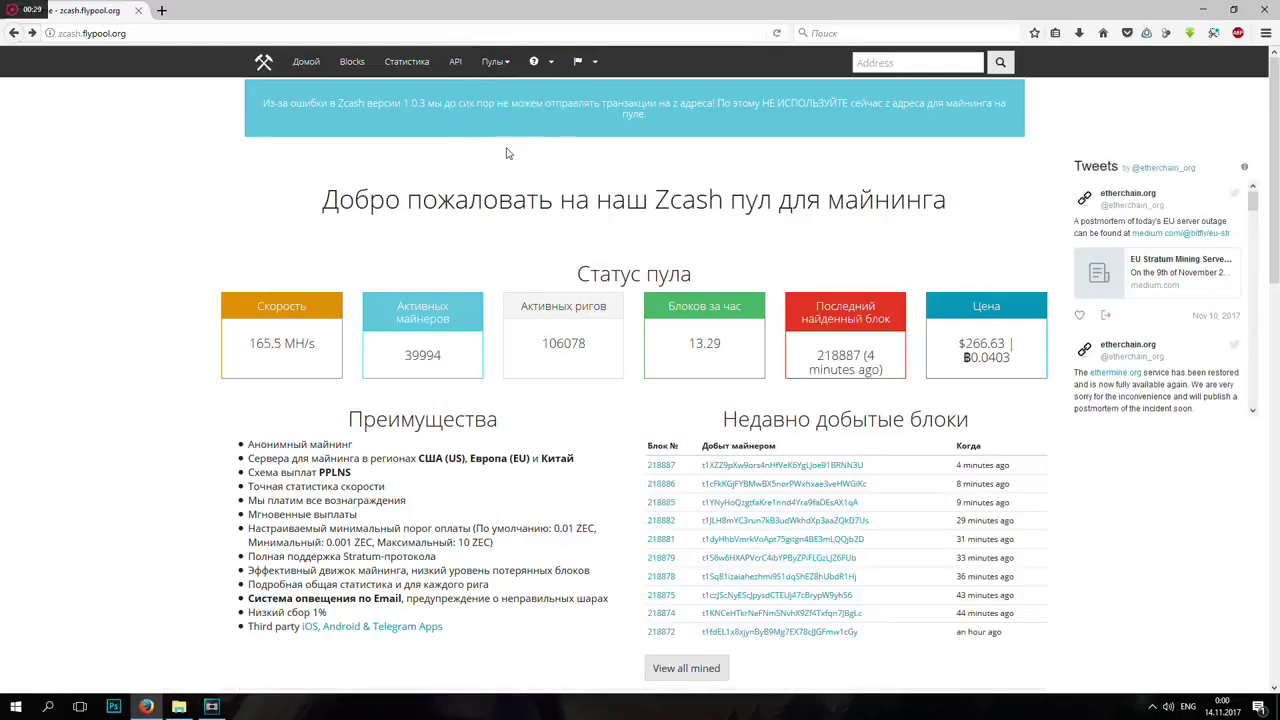
scroll(488, 264, "down", 6)
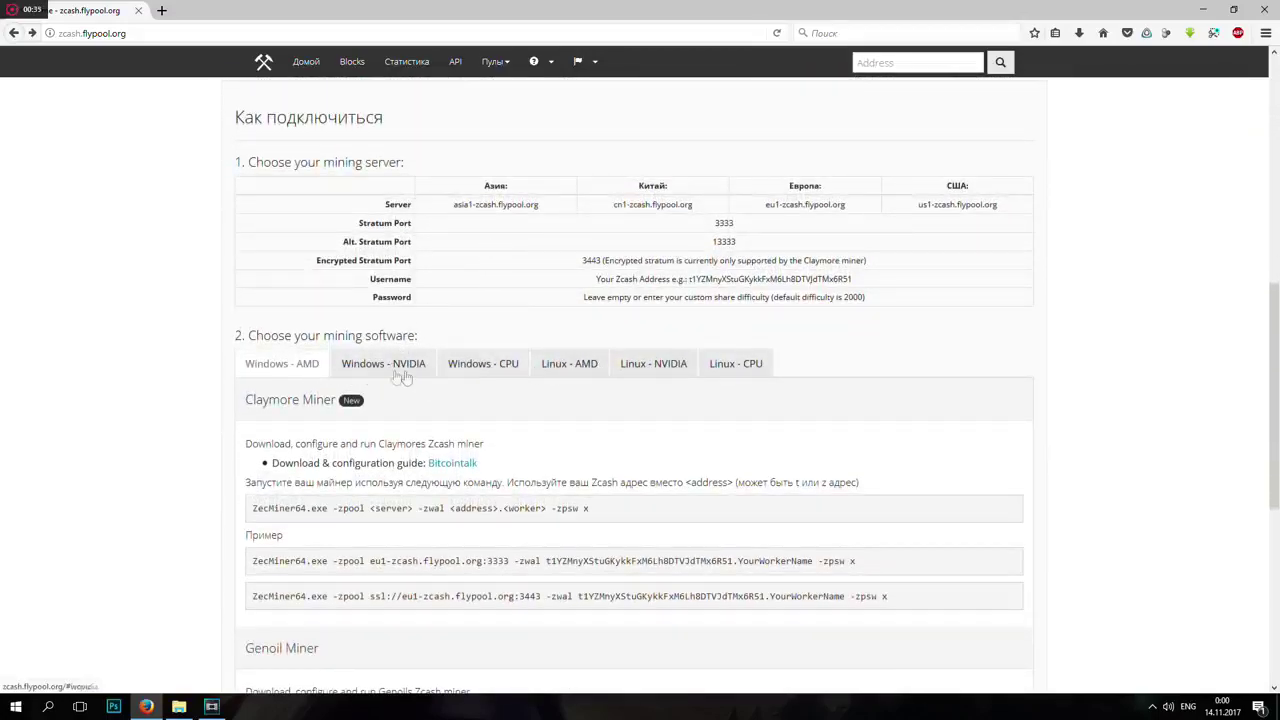
left_click(377, 371)
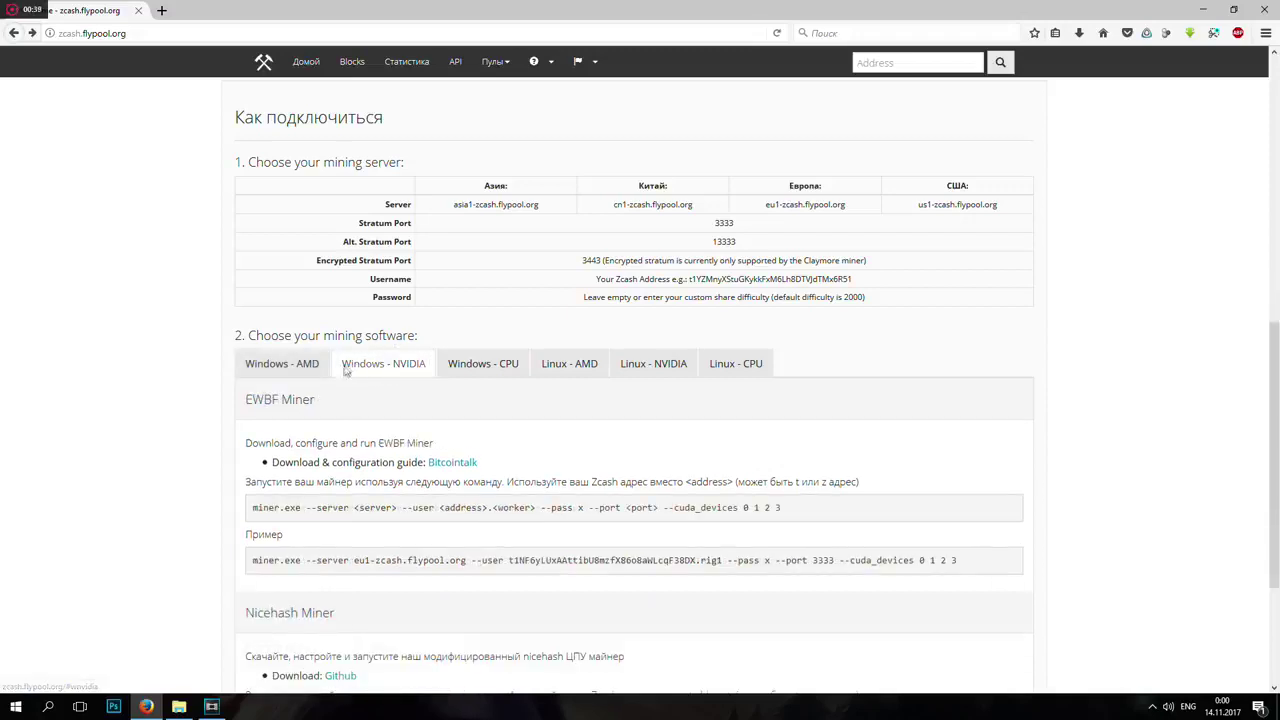
left_click_drag(348, 402, 247, 399)
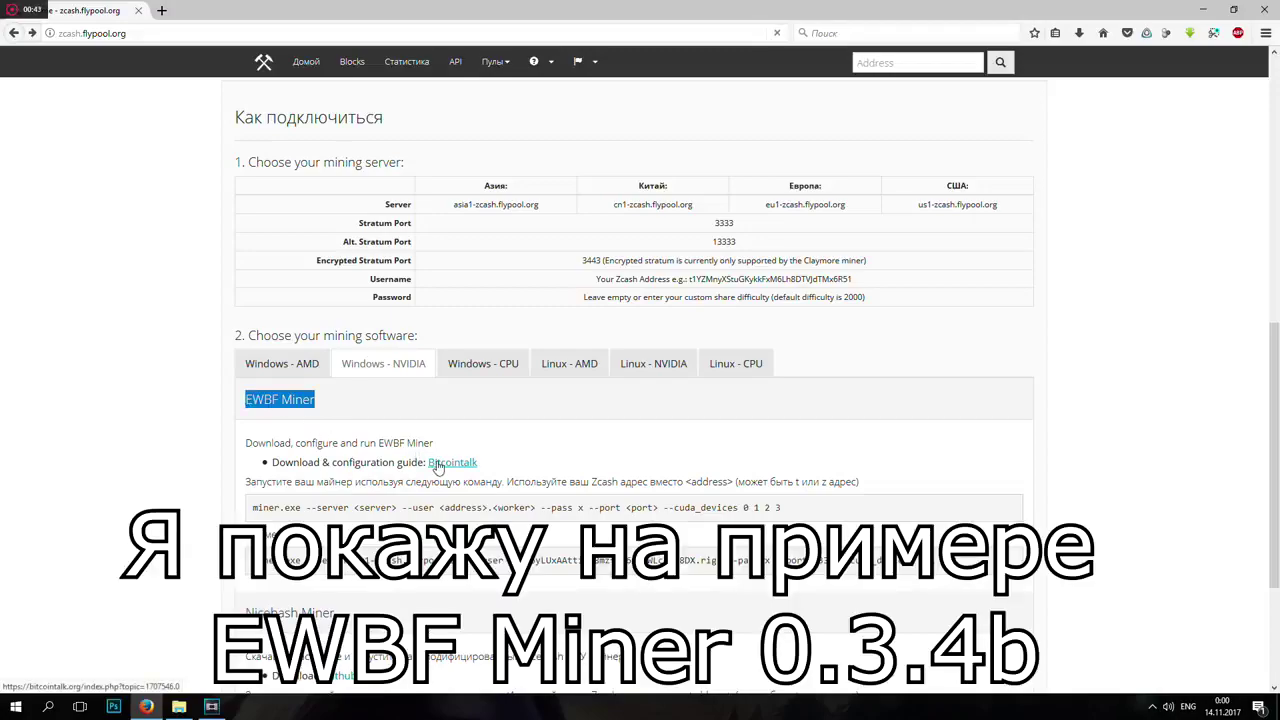
- Open EWBF Miner's Bitcointalk guide, follow its Windows x64 Mega link, and open Zec Miner 0.3.4b.zip for download
left_click(437, 466)
scroll(400, 442, "down", 10)
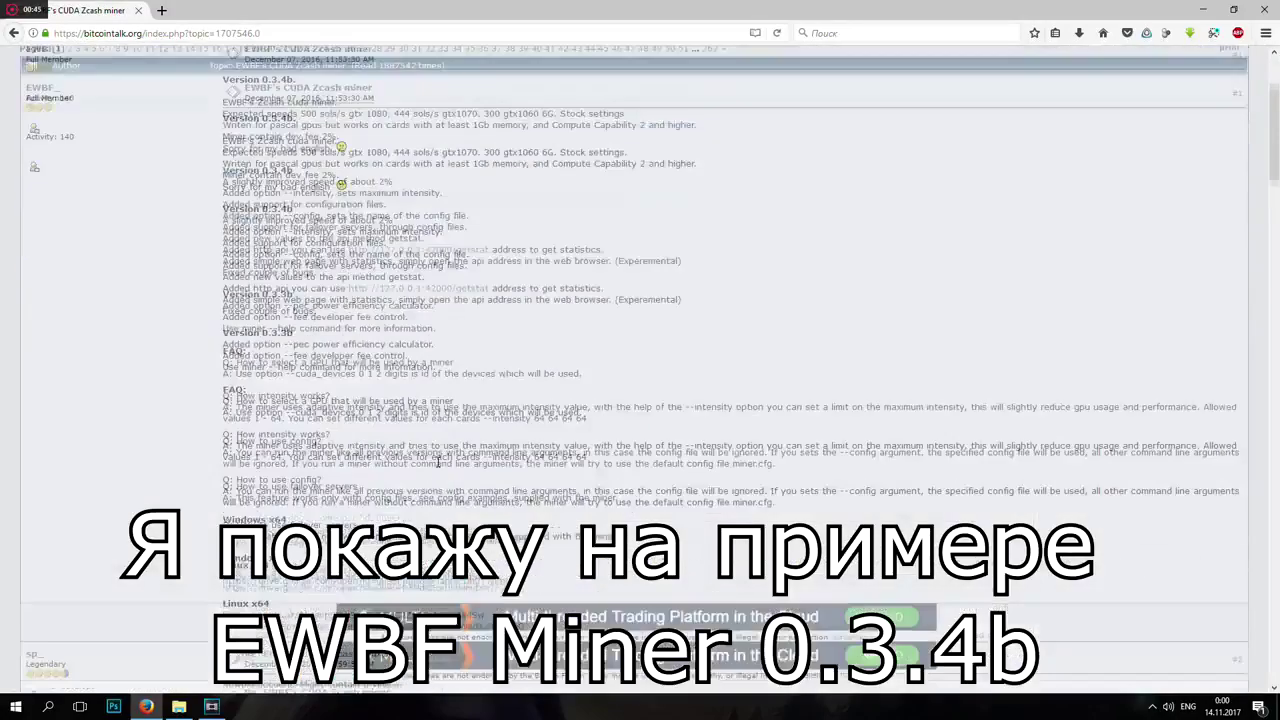
left_click_drag(224, 340, 458, 365)
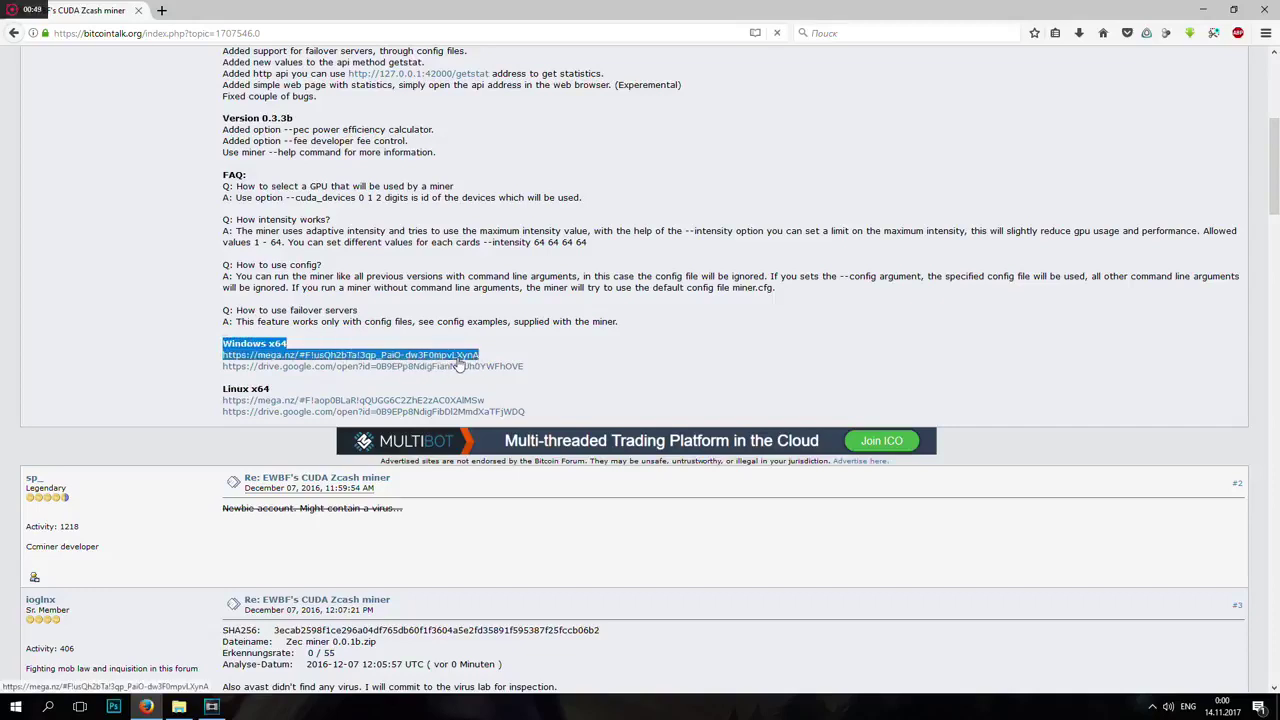
left_click(458, 365)
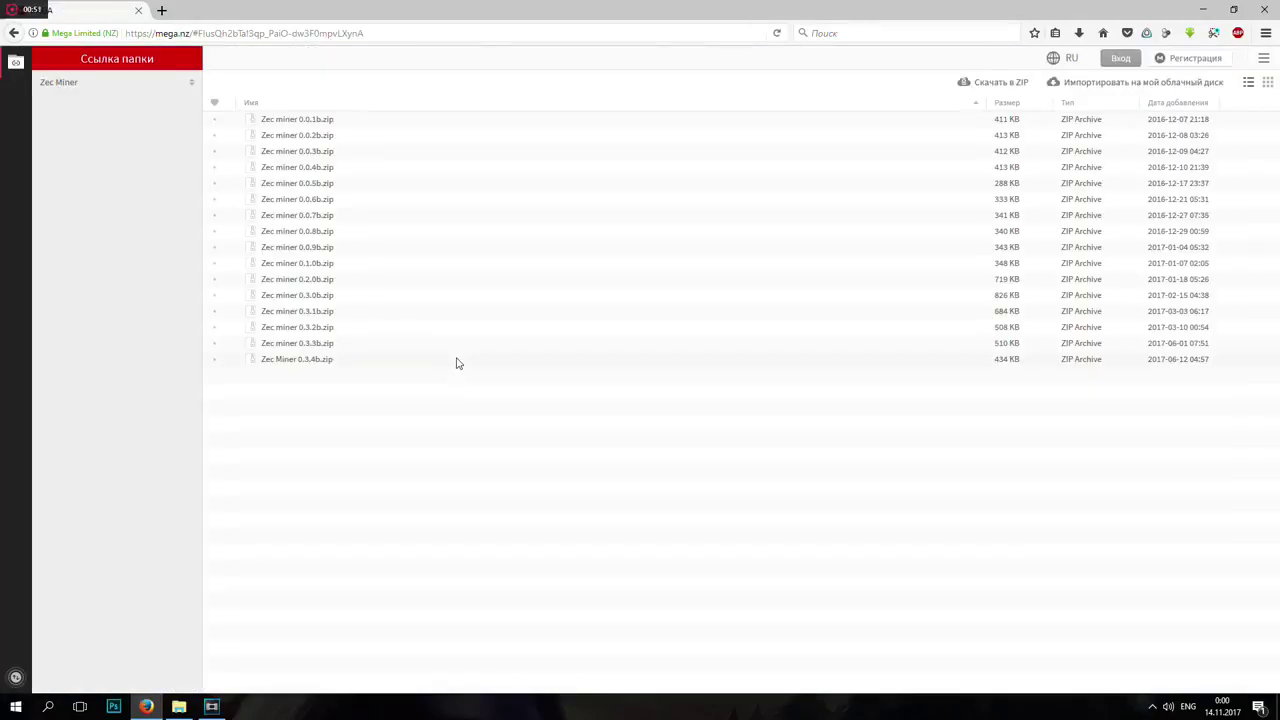
double_click(340, 362)
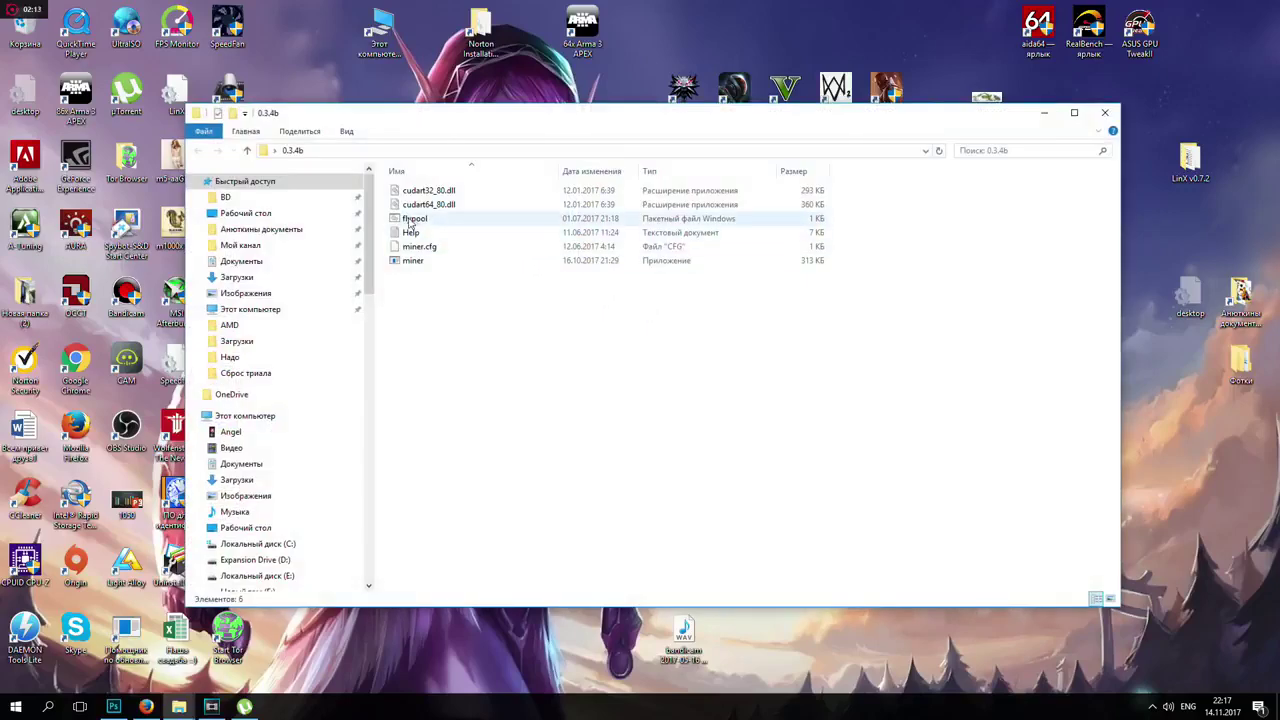
- Check the file type of the flypool file in the 0.3.4b folder through its properties
left_click(410, 219)
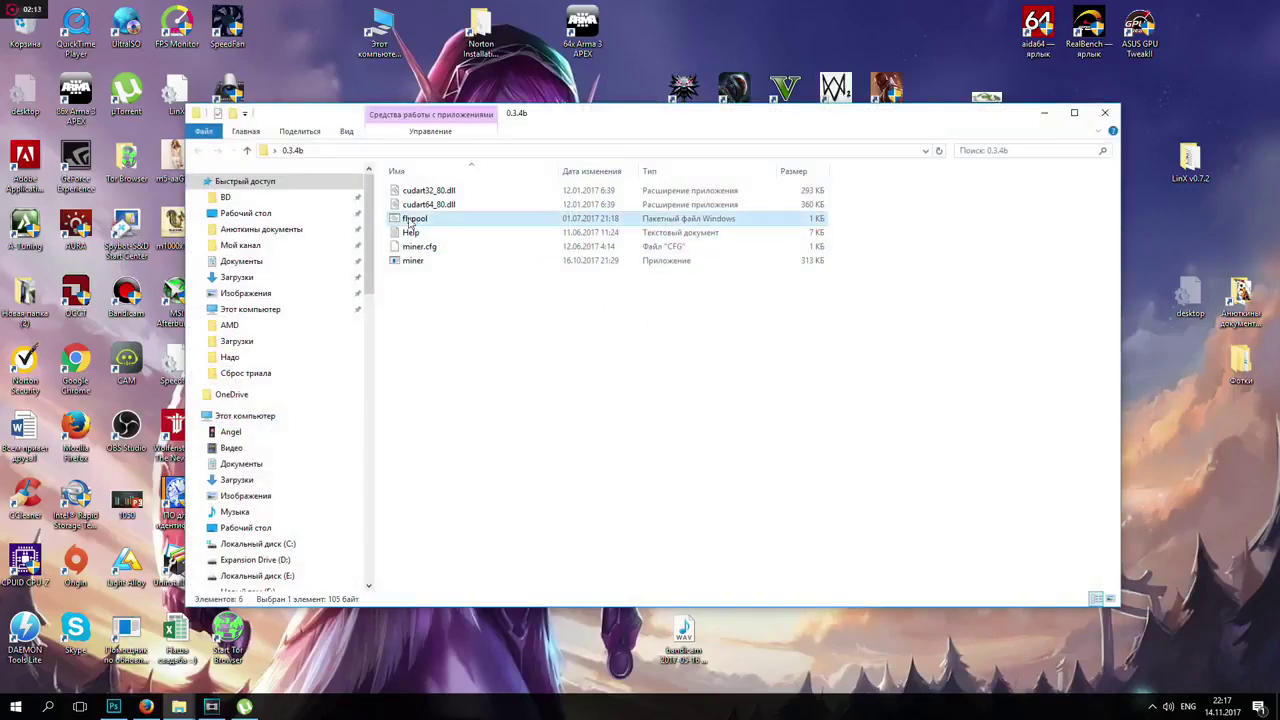
right_click(409, 222)
left_click(455, 473)
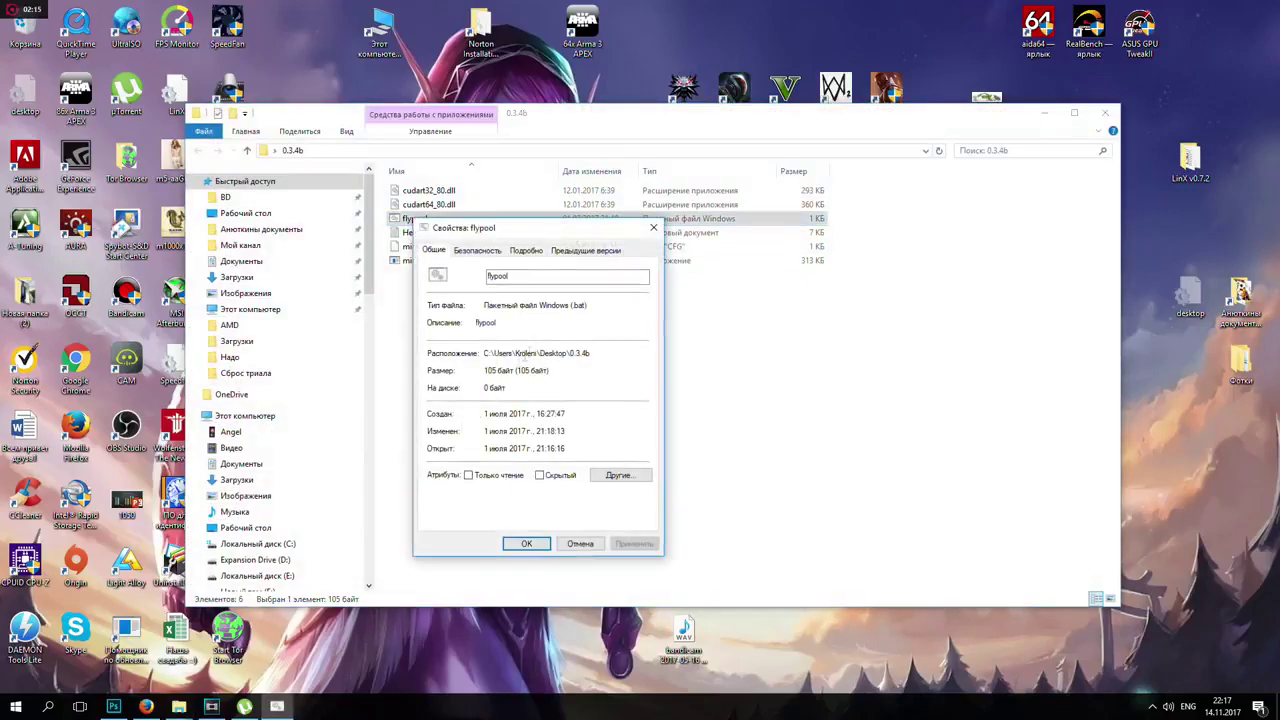
left_click_drag(575, 305, 589, 307)
left_click(653, 227)
- View the flypool batch file in Notepad, highlighting its pool server and wallet address, and close it unchanged
right_click(423, 222)
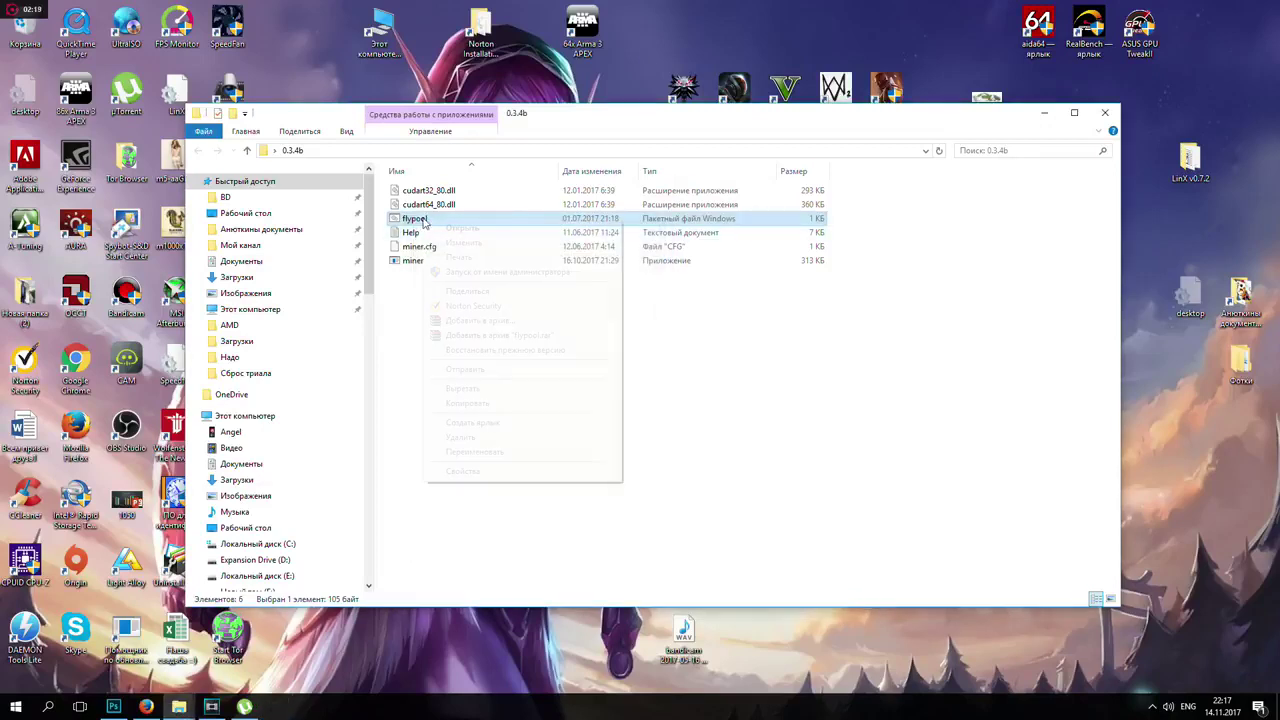
left_click(445, 243)
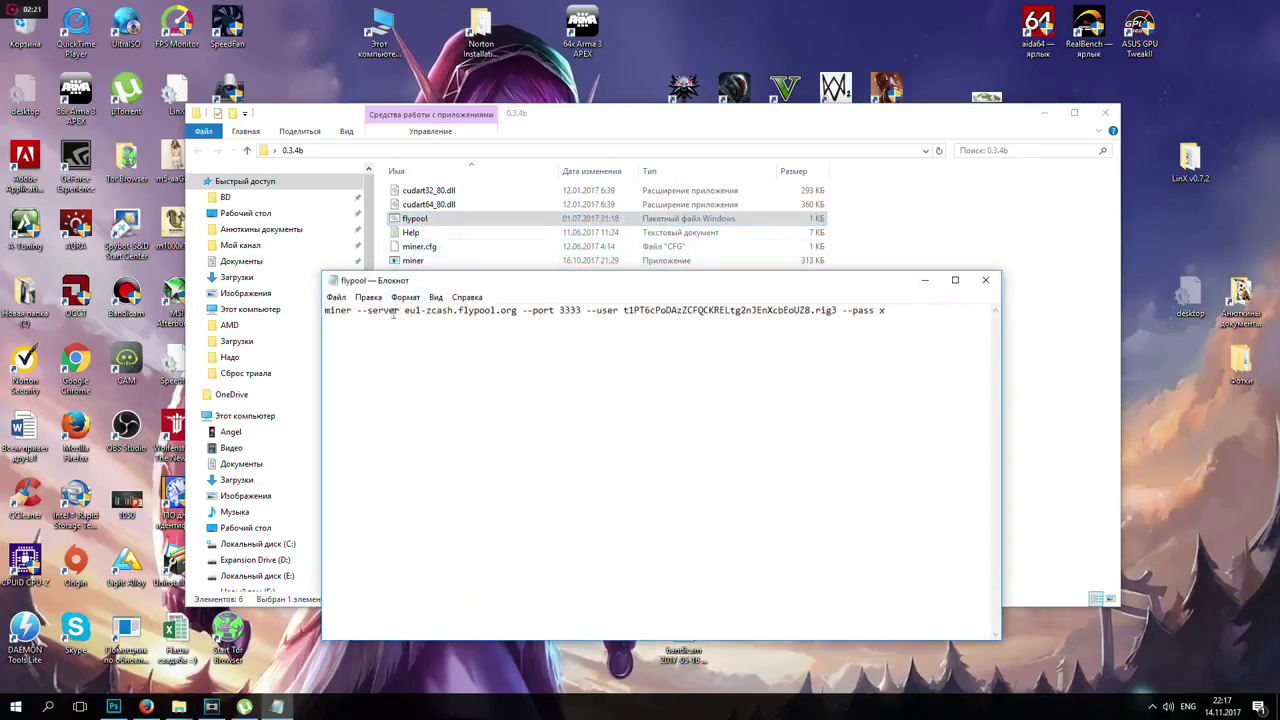
left_click_drag(404, 311, 517, 315)
left_click_drag(622, 311, 810, 316)
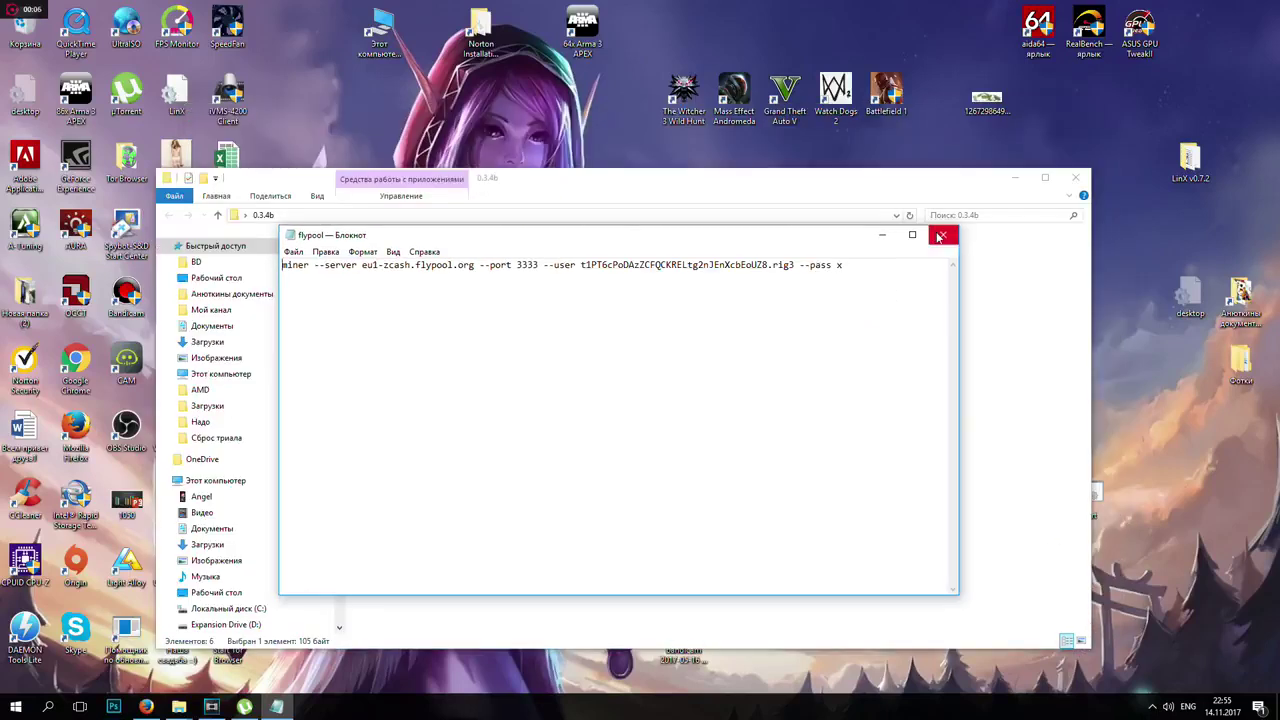
left_click(940, 237)
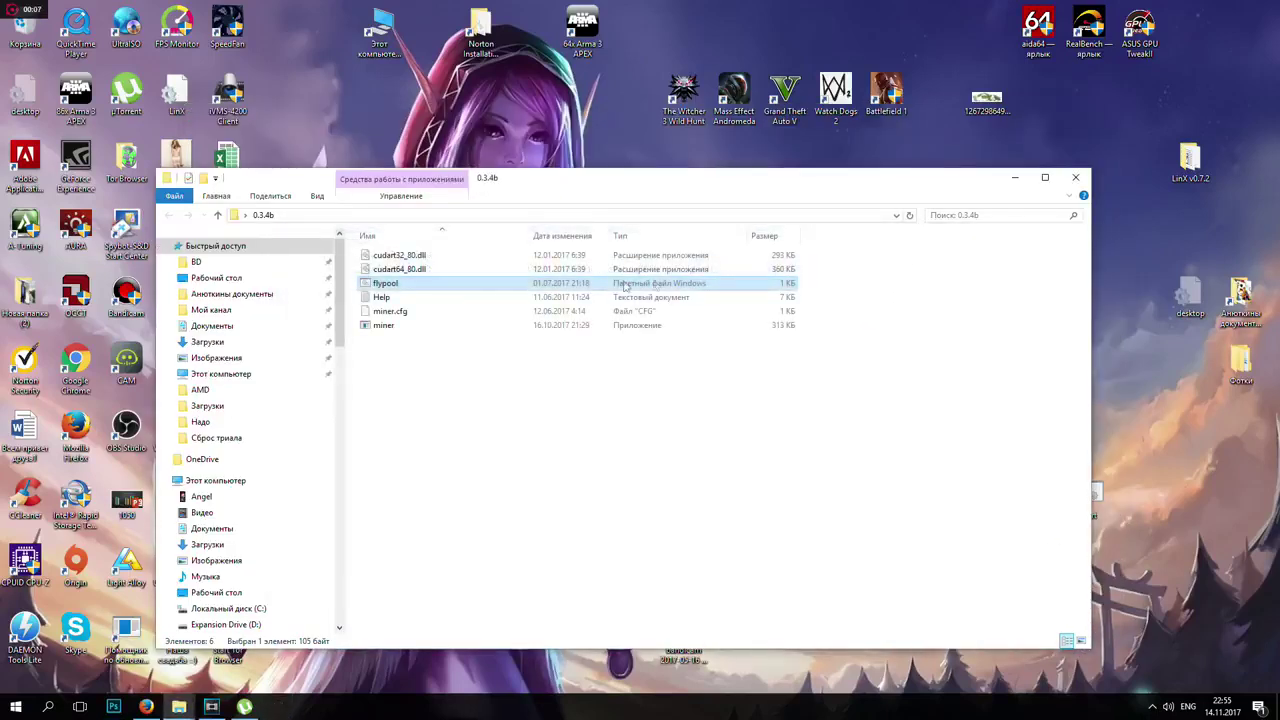
- Create a shortcut to the flypool batch file and move it into the startup folder reached with shell:startup
right_click(383, 287)
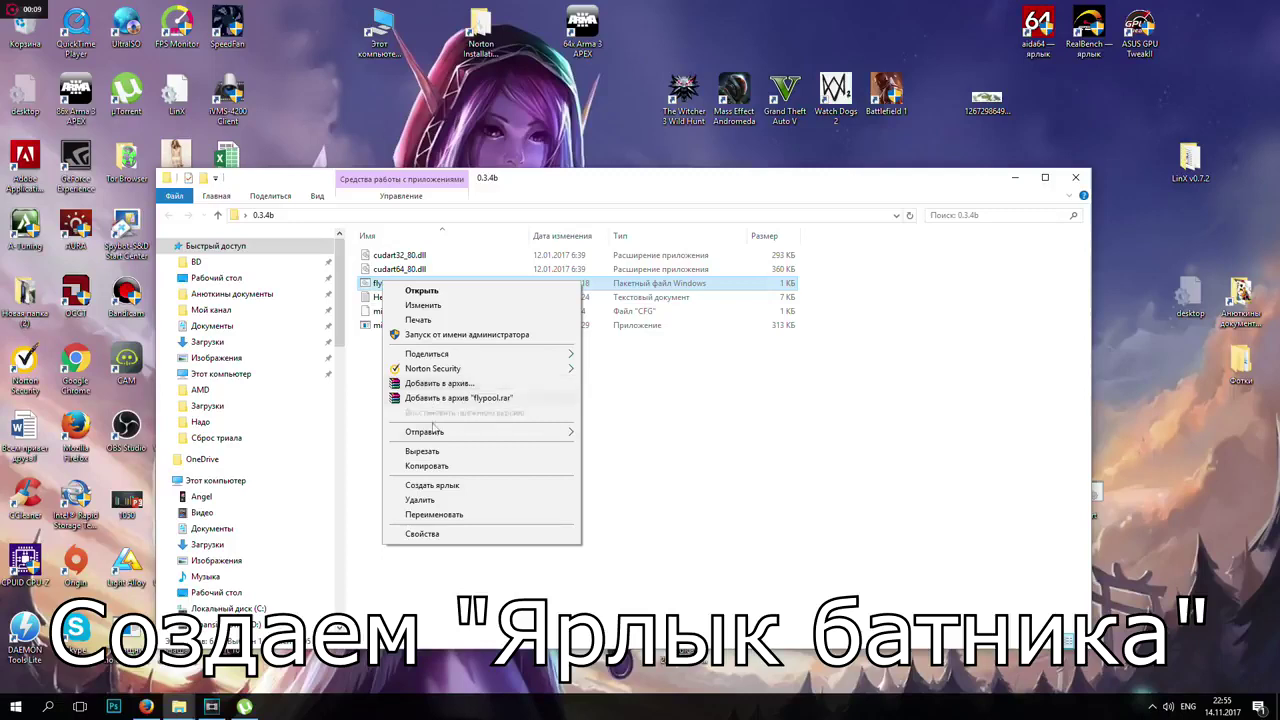
left_click(441, 487)
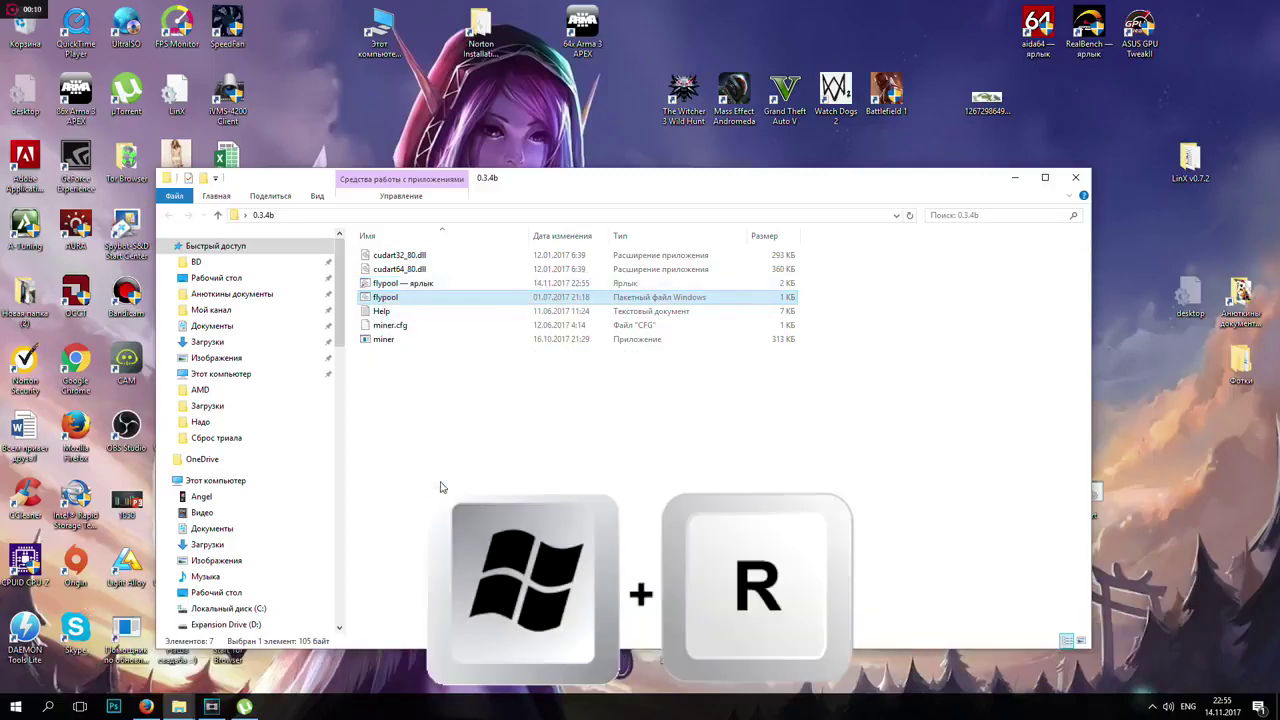
key("super+r")
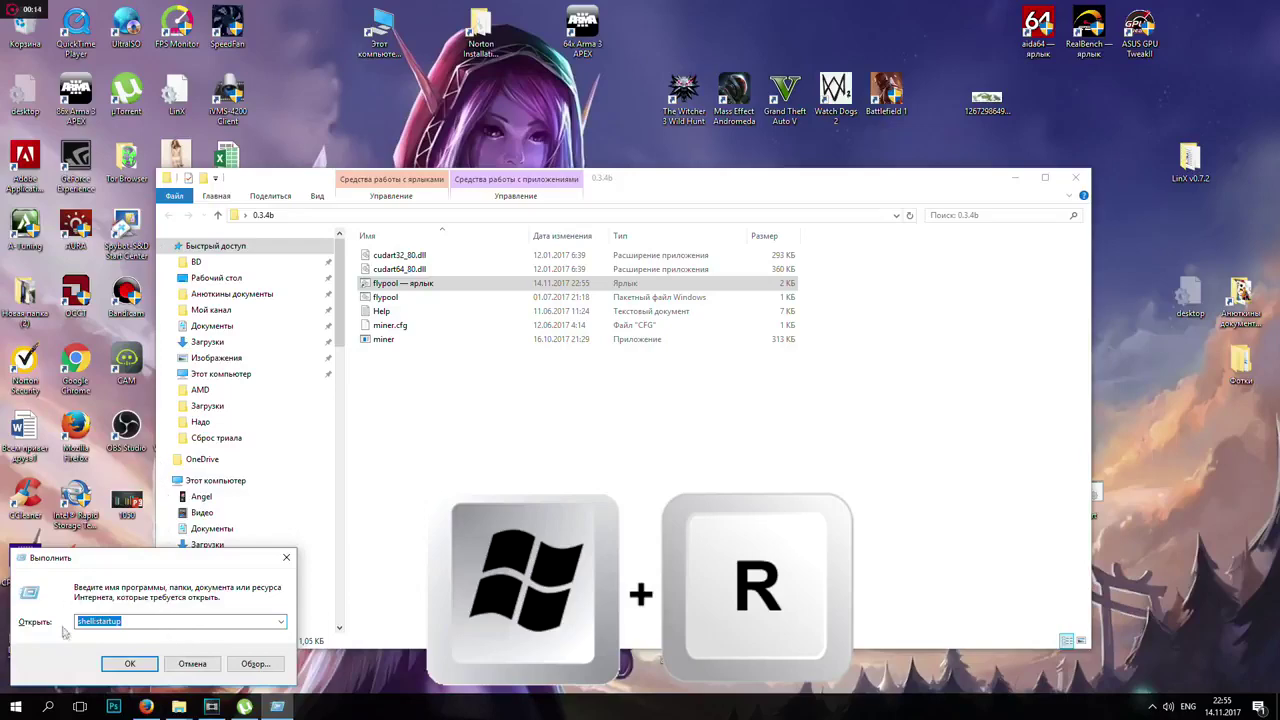
left_click(129, 663)
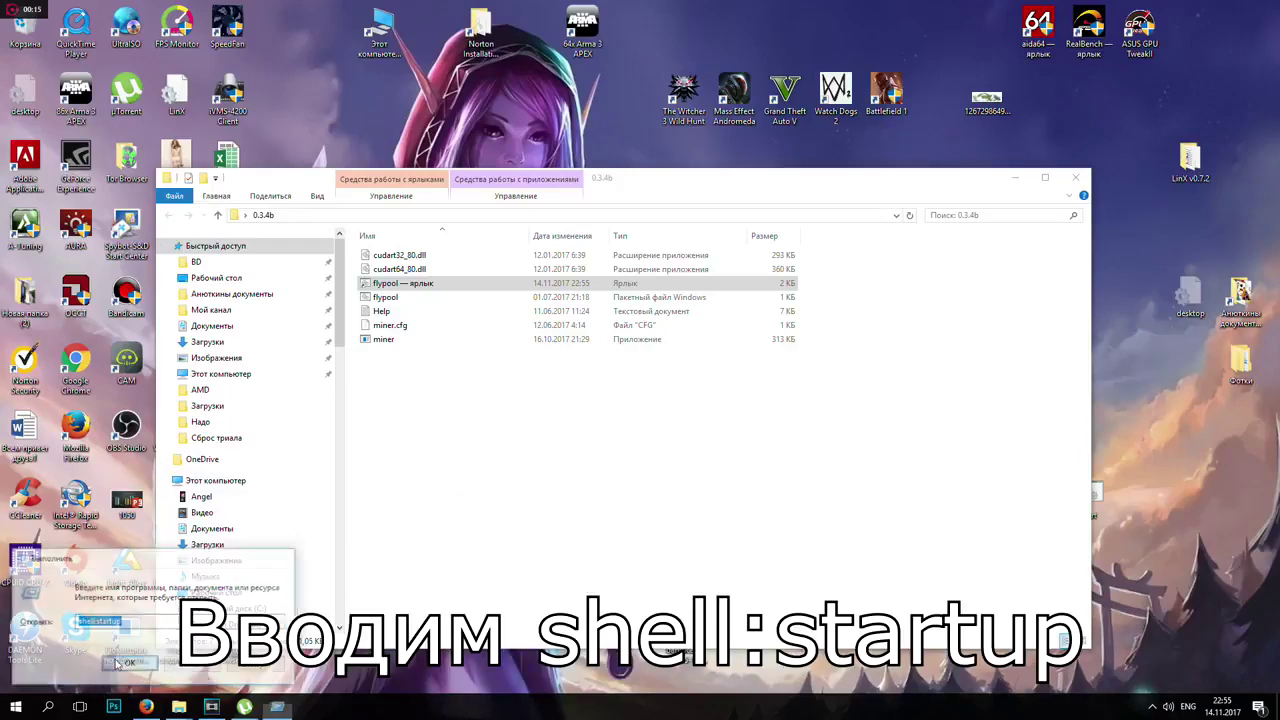
left_click_drag(450, 205, 446, 370)
left_click_drag(408, 285, 440, 498)
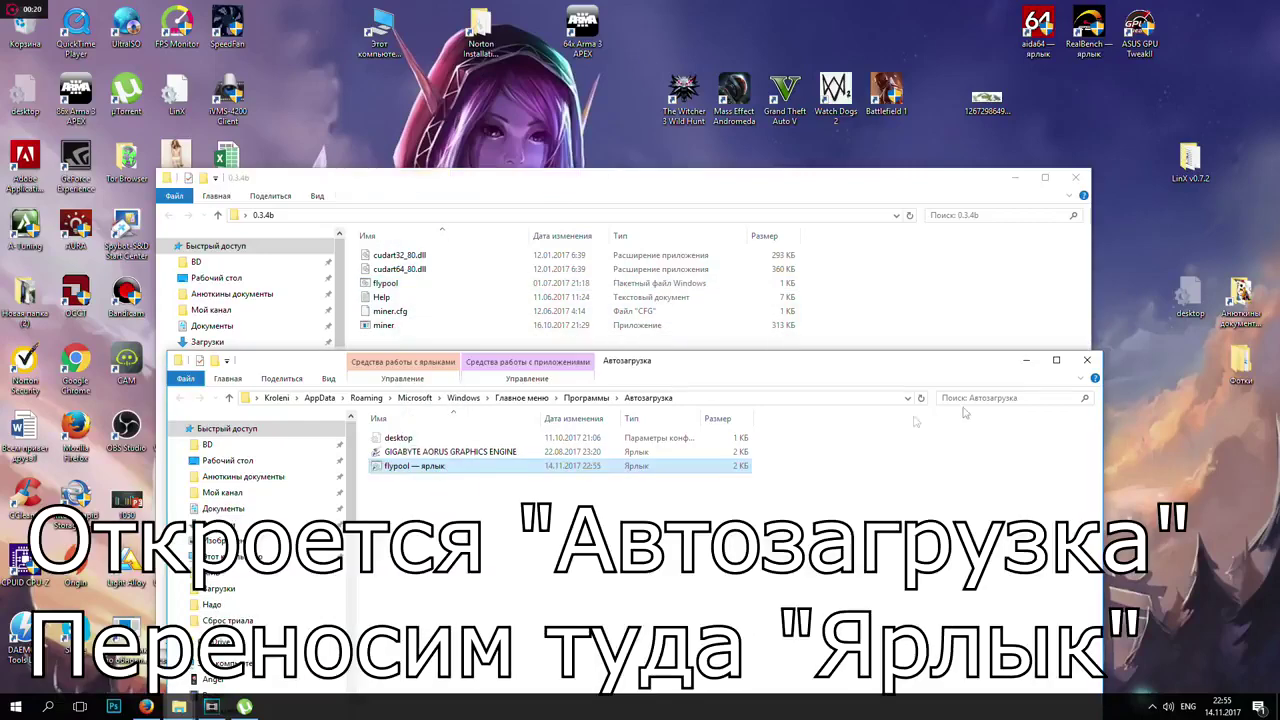
left_click(1089, 362)
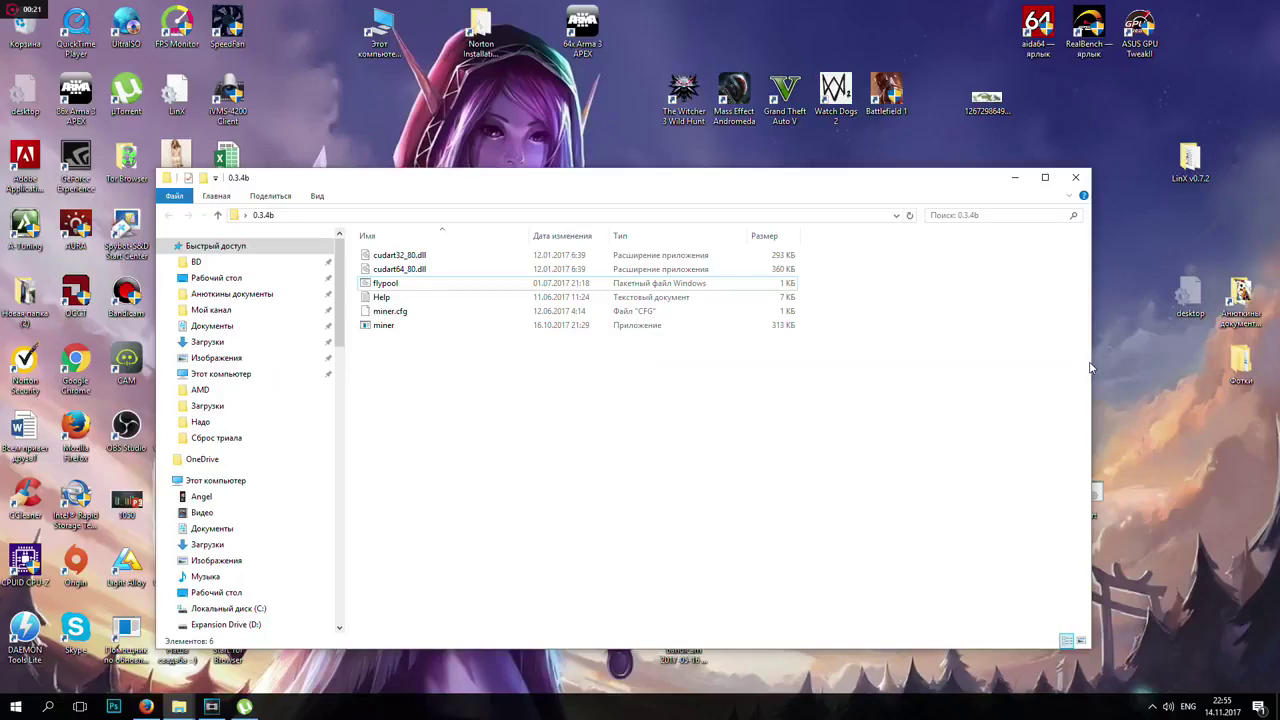
left_click(1018, 179)
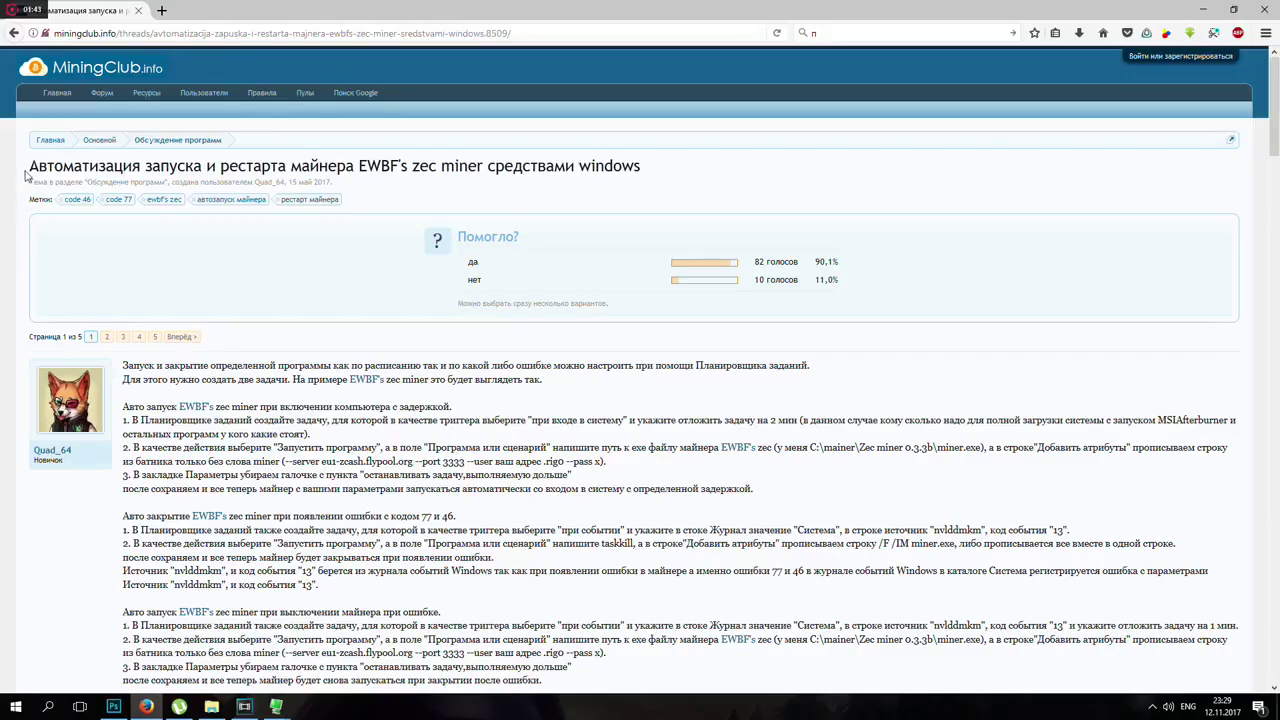
- Highlight the title of the MiningClub thread on automating EWBF's zec miner launch and restart, and look over its instructions
left_click_drag(30, 165, 642, 166)
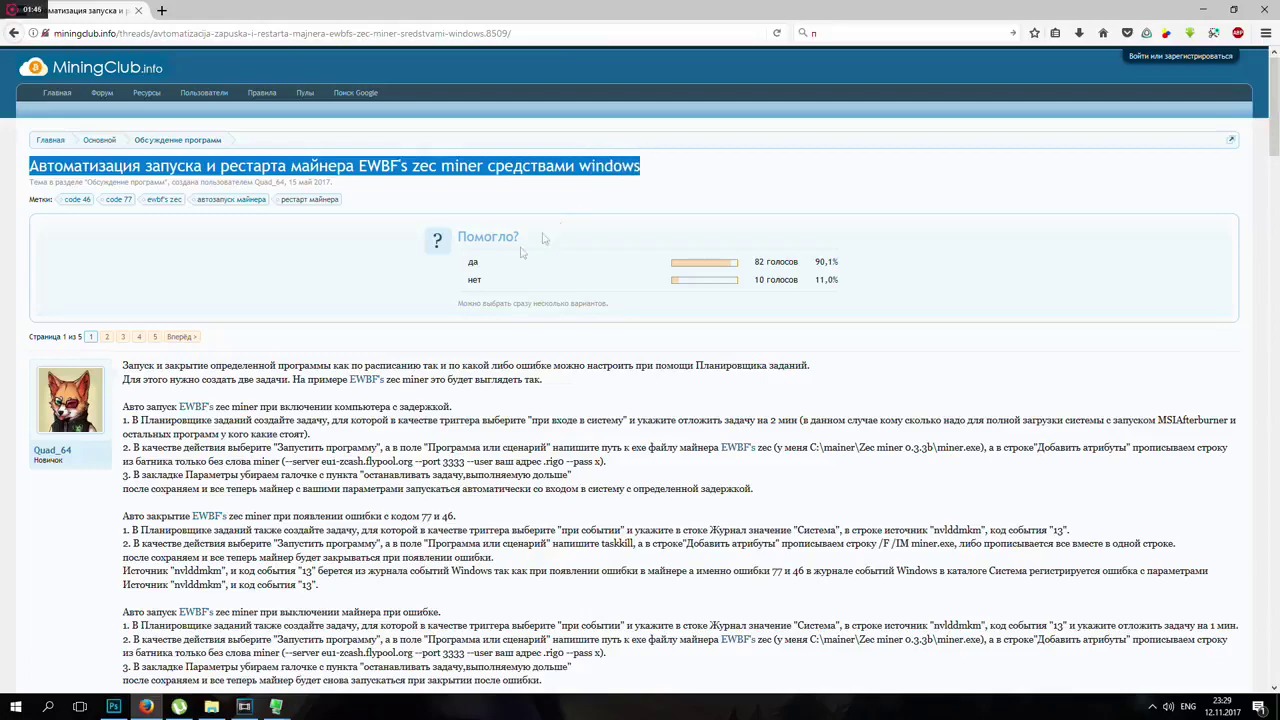
scroll(351, 397, "down", 1)
scroll(351, 397, "down", 2)
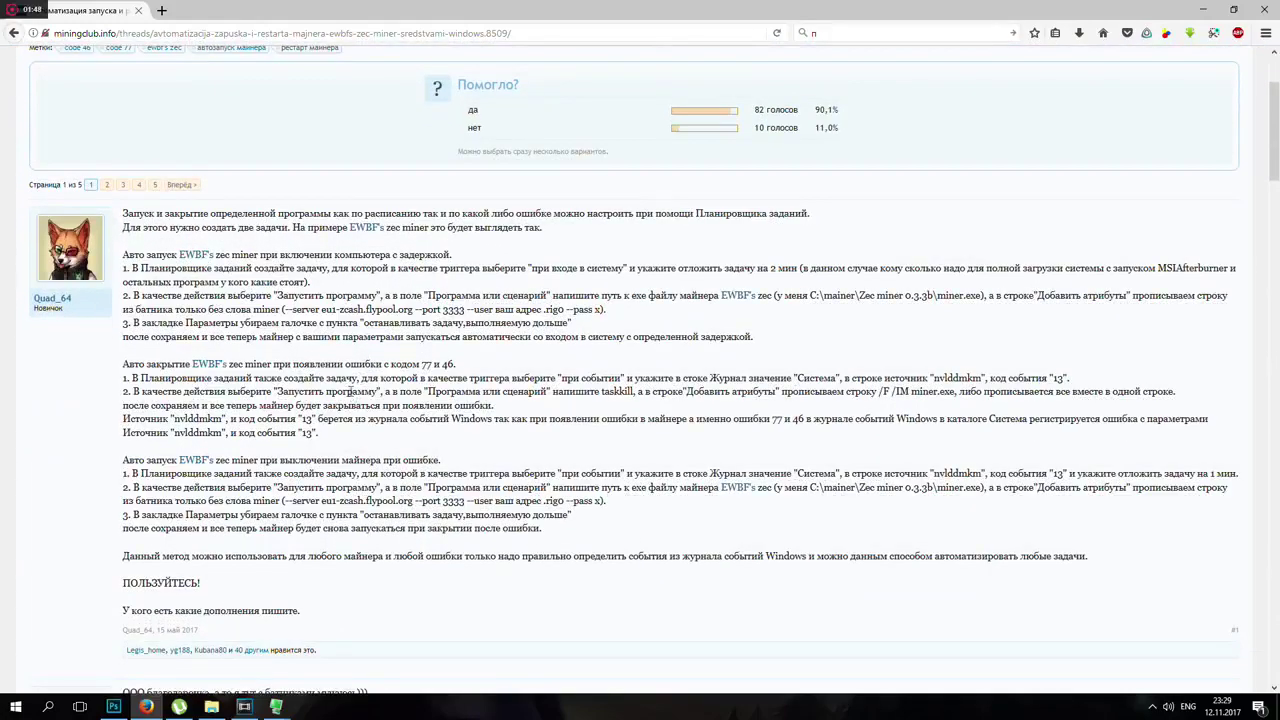
left_click_drag(36, 294, 80, 302)
left_click(343, 375)
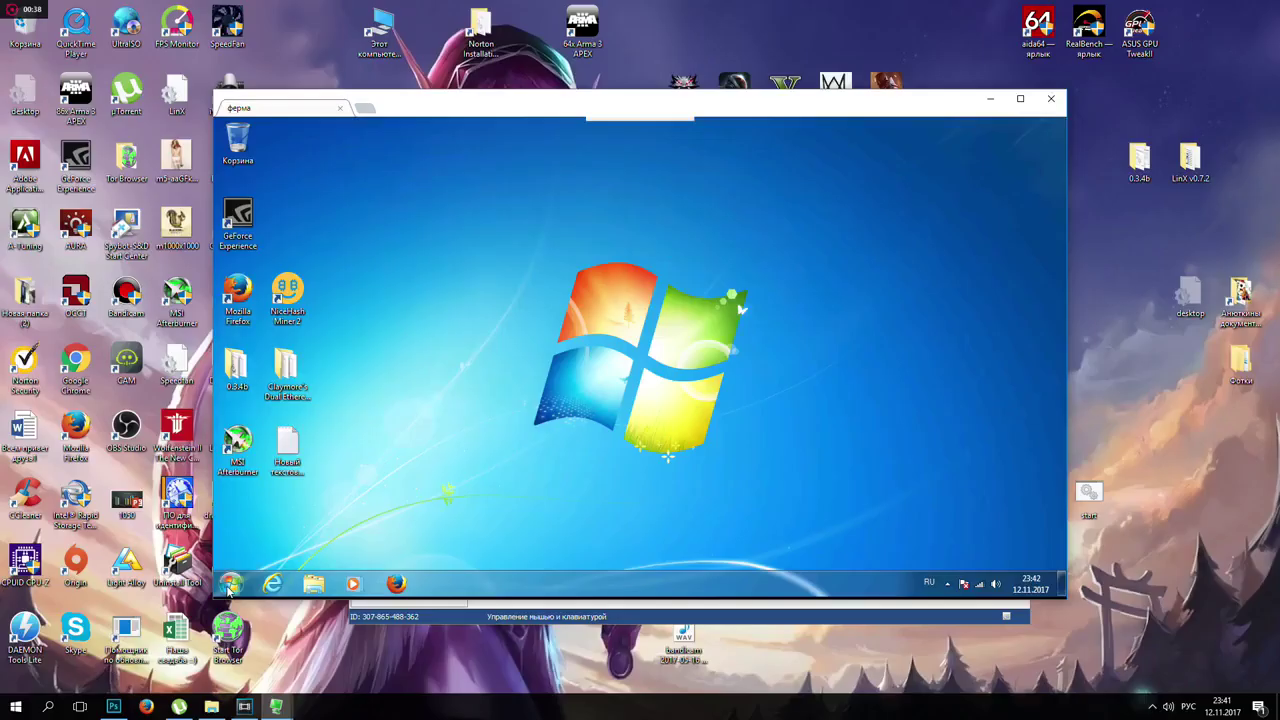
- On the ферма remote desktop, open the Control Panel's Administrative Tools to reach Task Scheduler
left_click(230, 583)
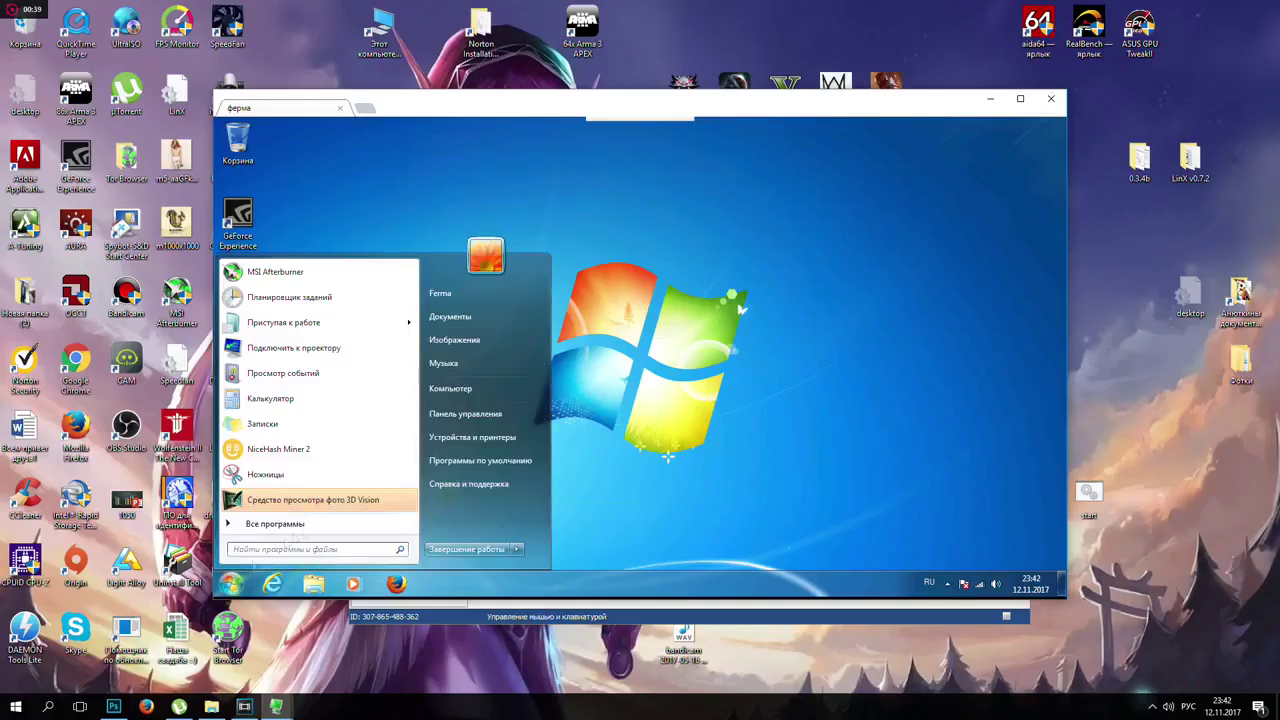
left_click(467, 428)
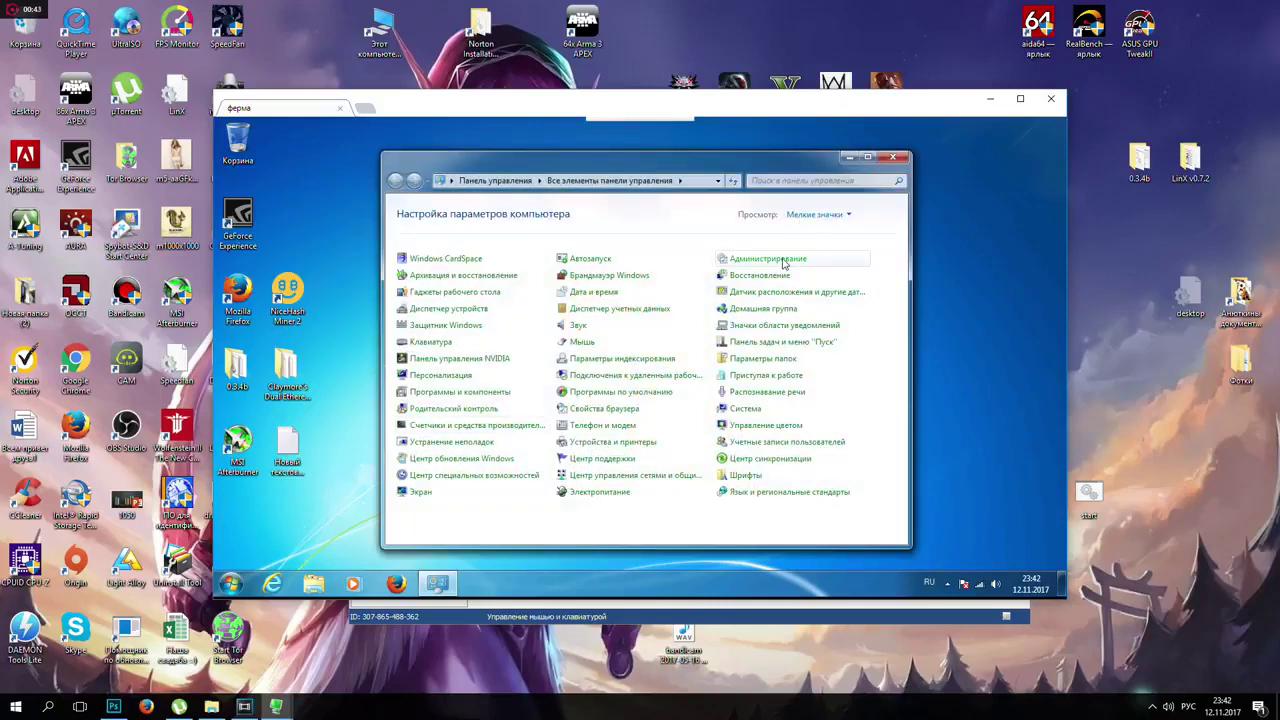
left_click(783, 262)
double_click(595, 343)
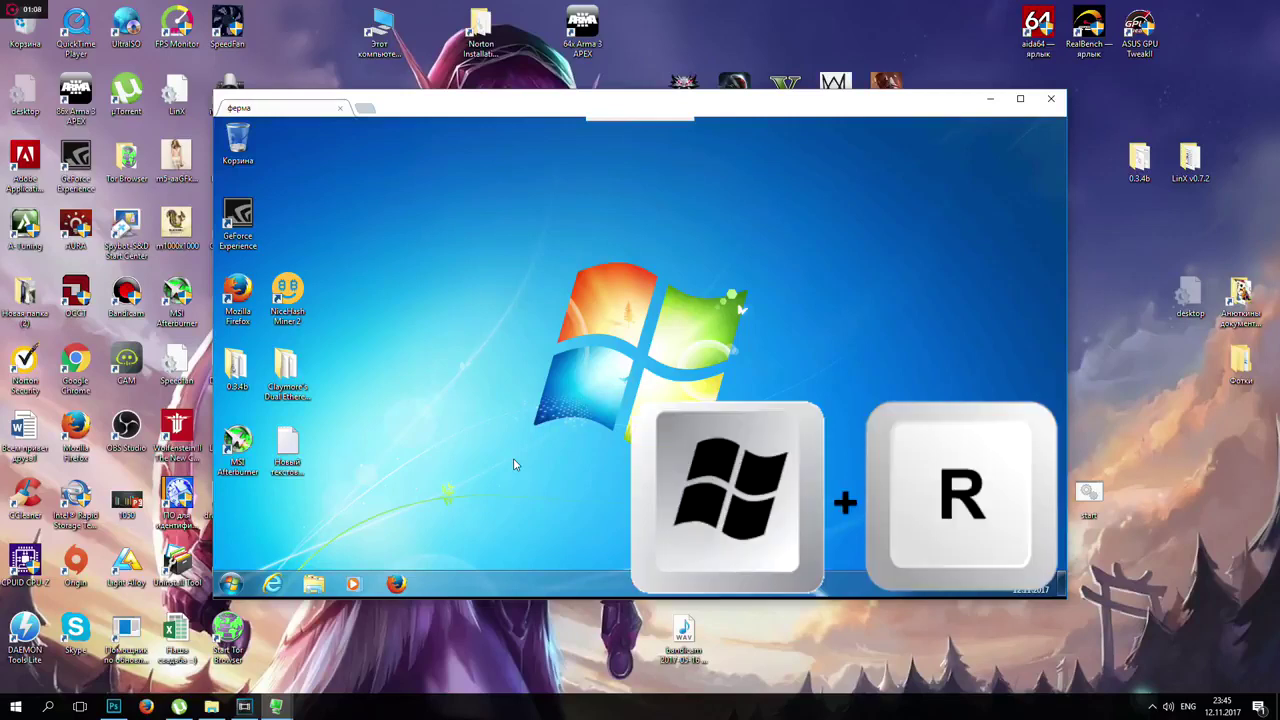
- Launch Task Scheduler on the ферма desktop with taskschd.msc and start a new task named "Включить"
key("super+r")
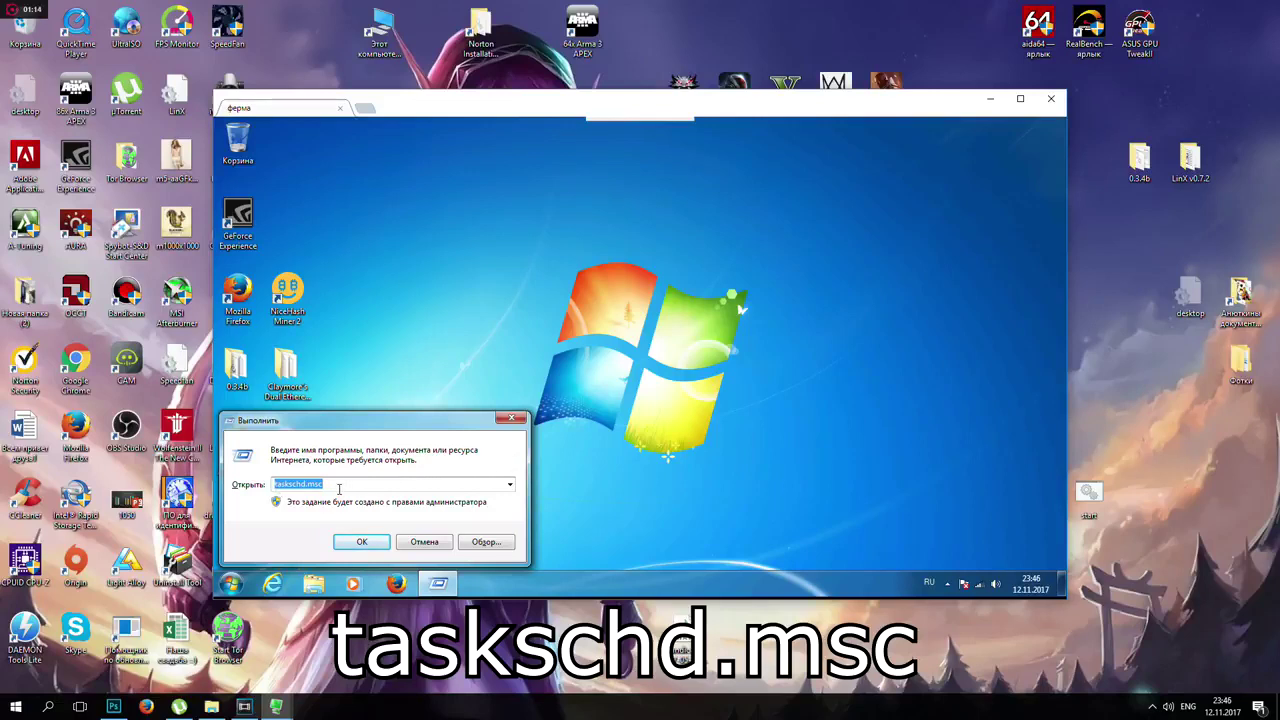
key("Return")
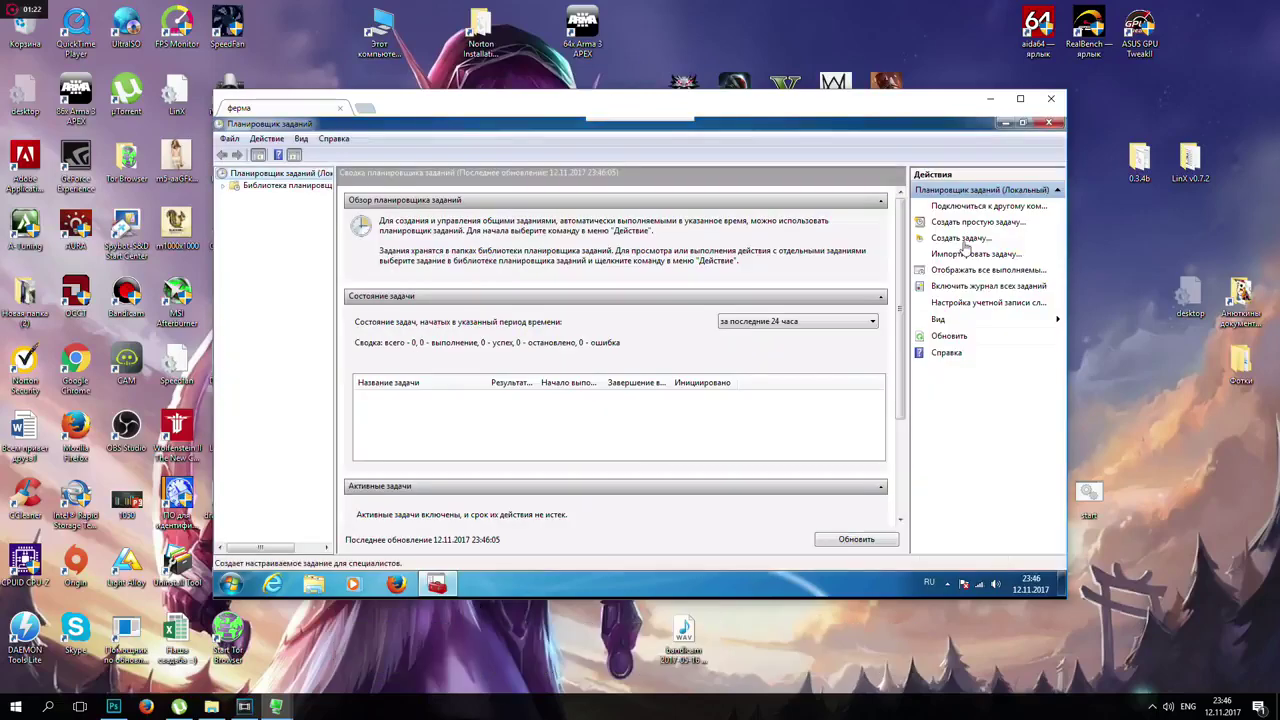
left_click(964, 241)
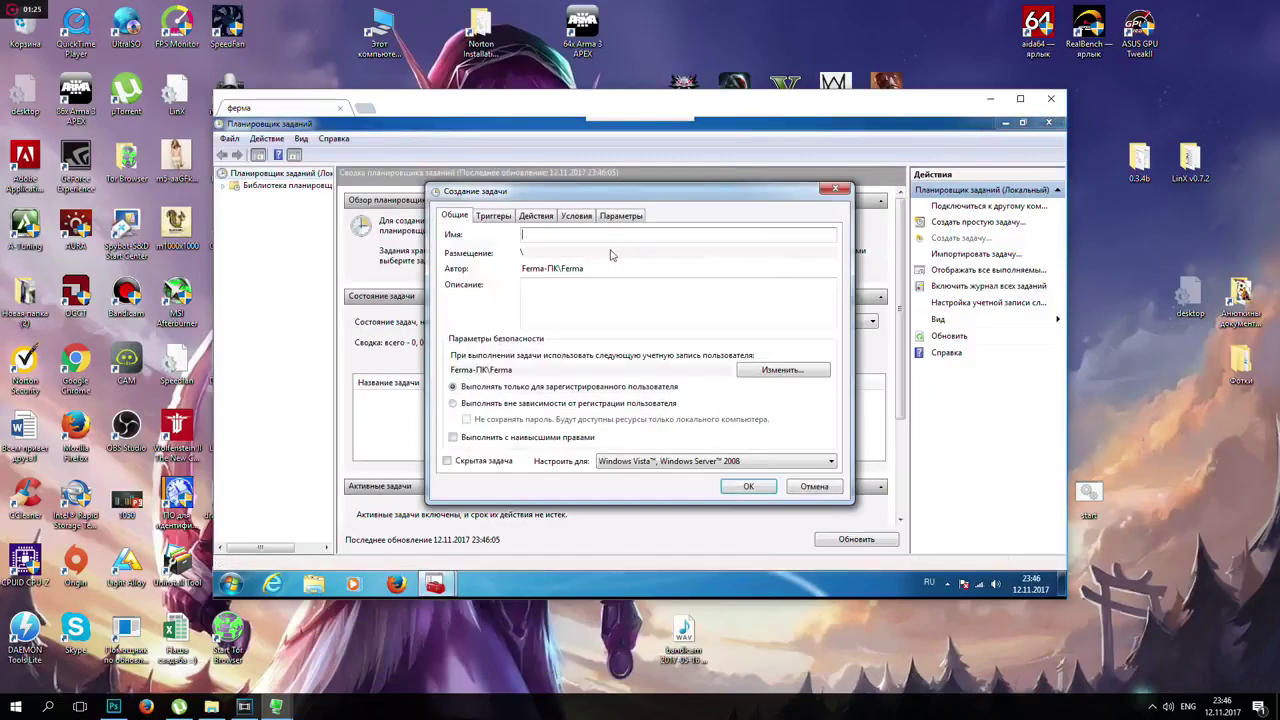
type("Включ")
type("ить")
- Add a trigger to the new task that starts it at logon (При входе в систему)
left_click(511, 218)
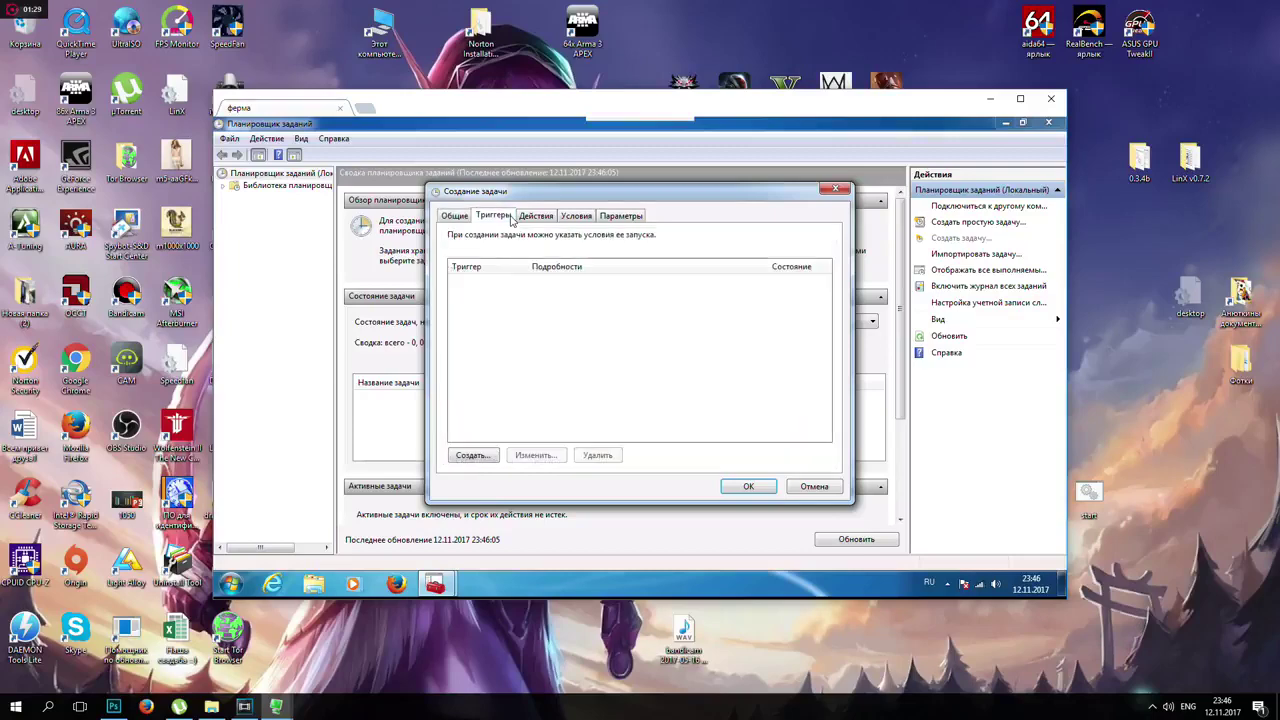
left_click(490, 456)
left_click(613, 204)
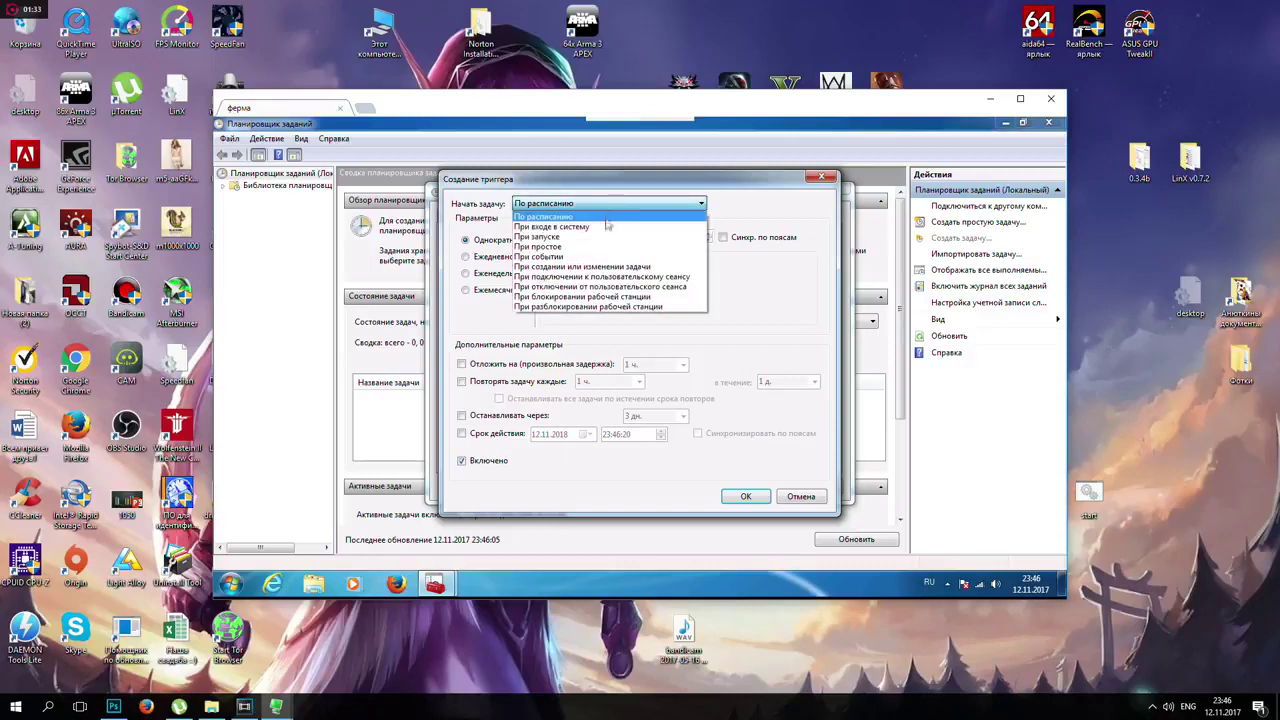
left_click(606, 228)
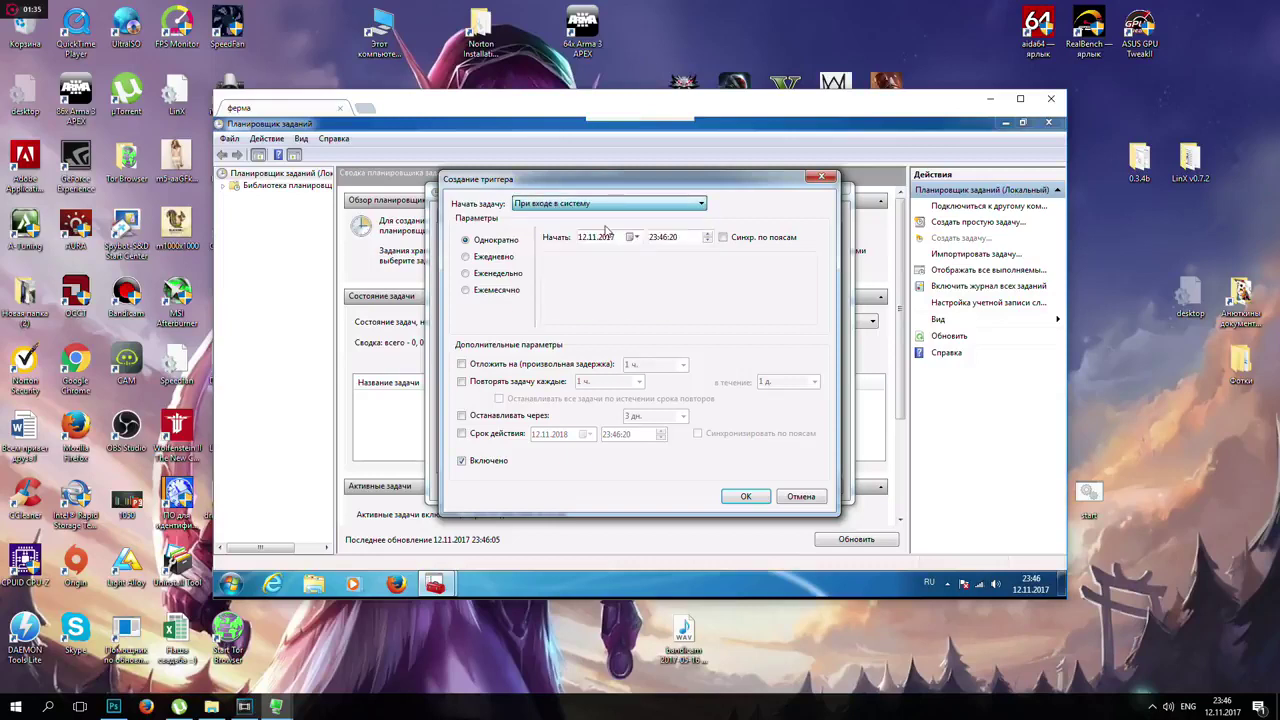
- Enable a 2-minute delay (Отложить на) for the logon trigger and save the trigger
left_click(513, 368)
left_click(639, 365)
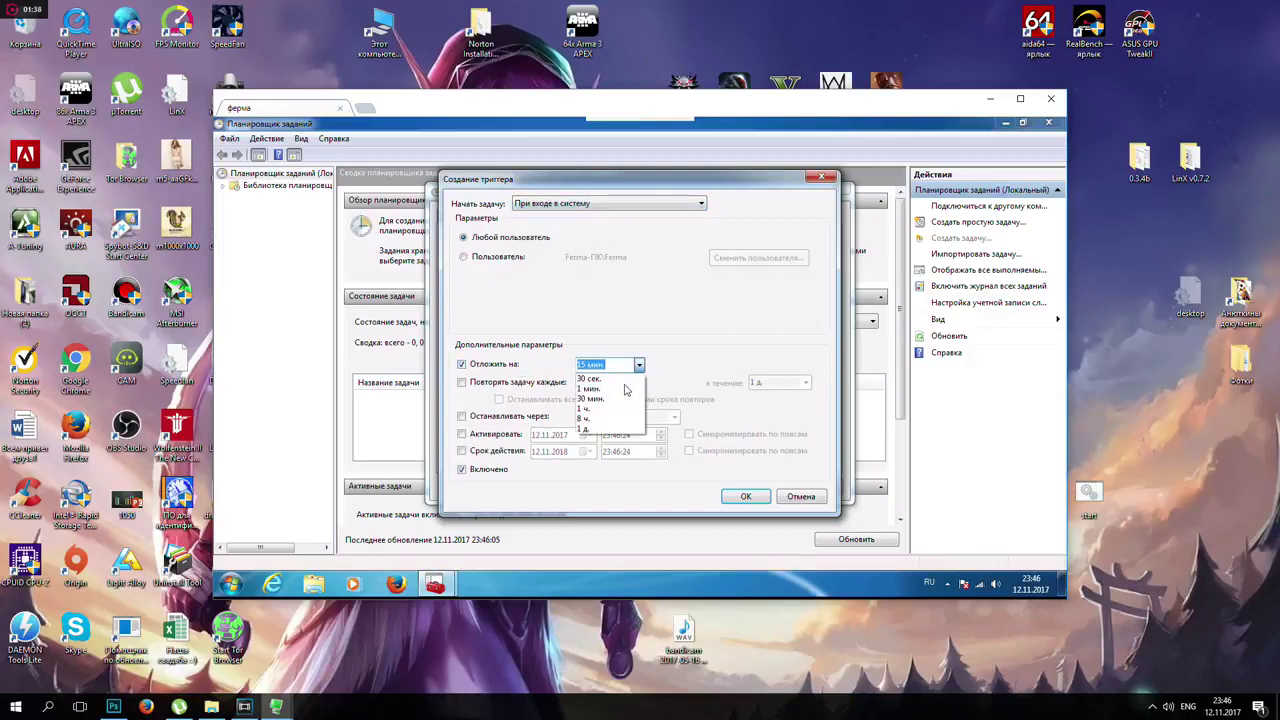
left_click(596, 388)
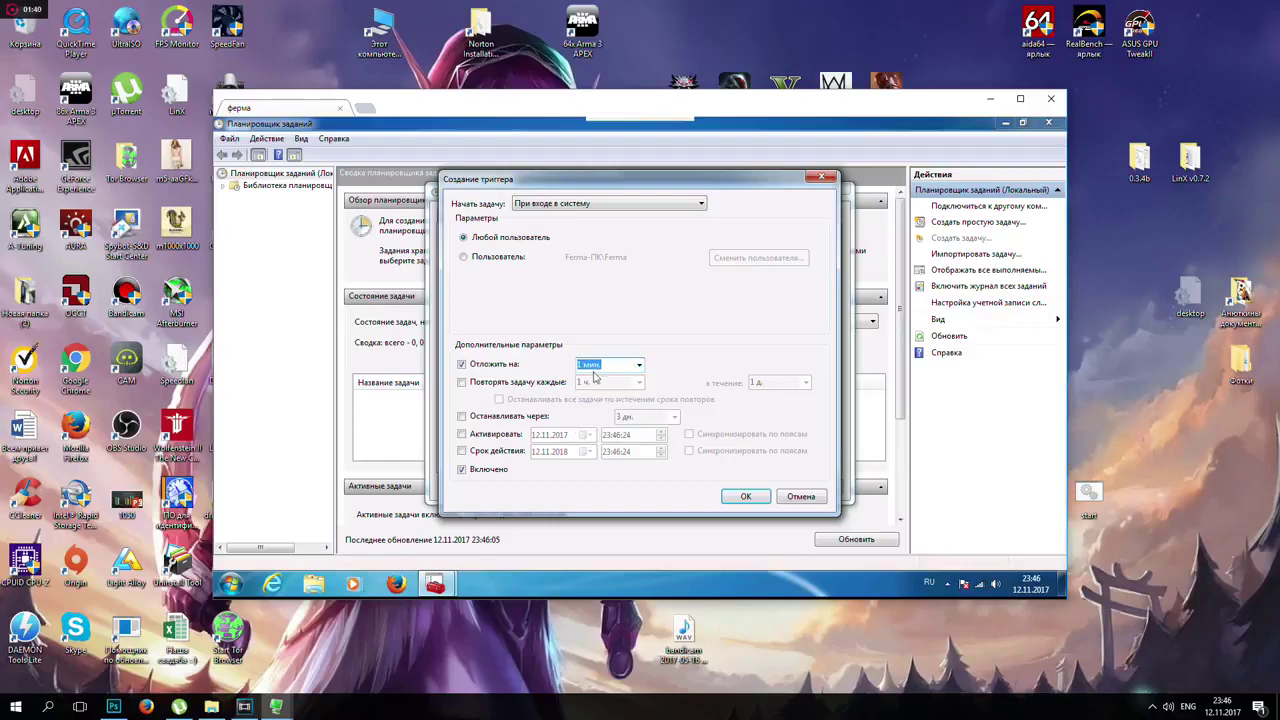
left_click(585, 368)
key("BackSpace")
type("2")
left_click(742, 497)
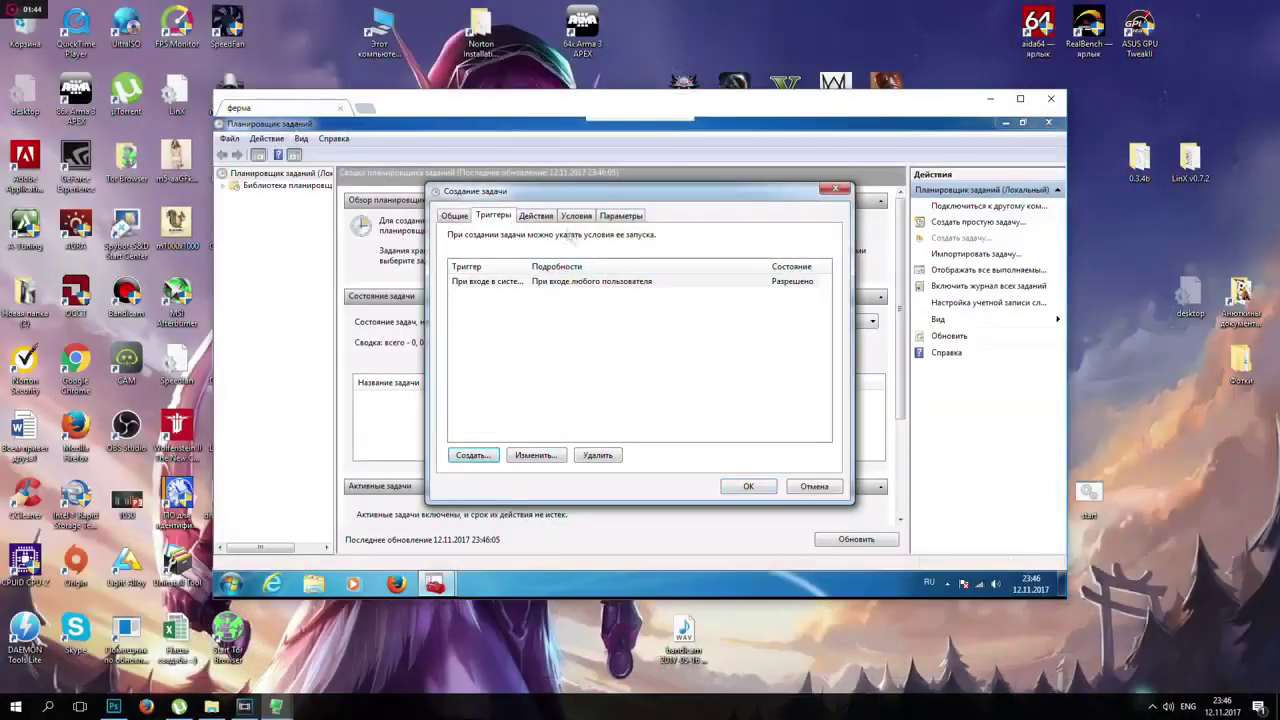
- Create a program-launch action for the task and choose miner from the 0.3.4b folder as its program
left_click(546, 217)
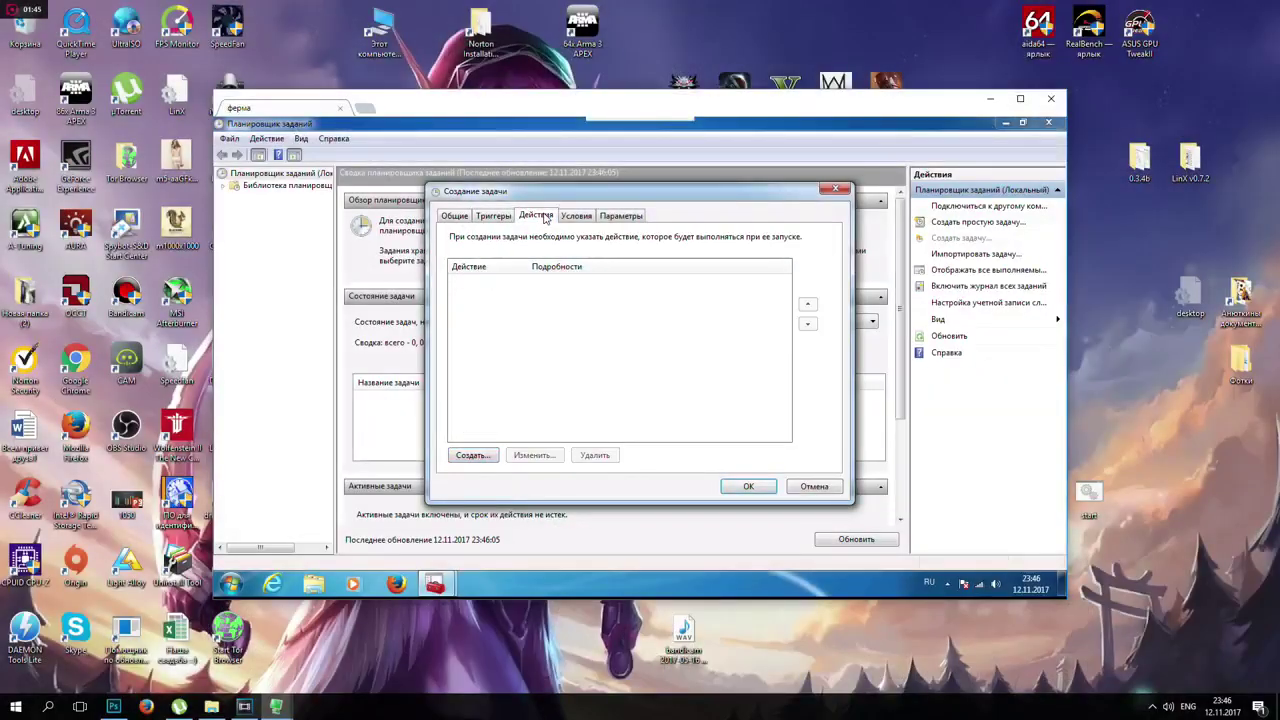
left_click(472, 455)
left_click(741, 285)
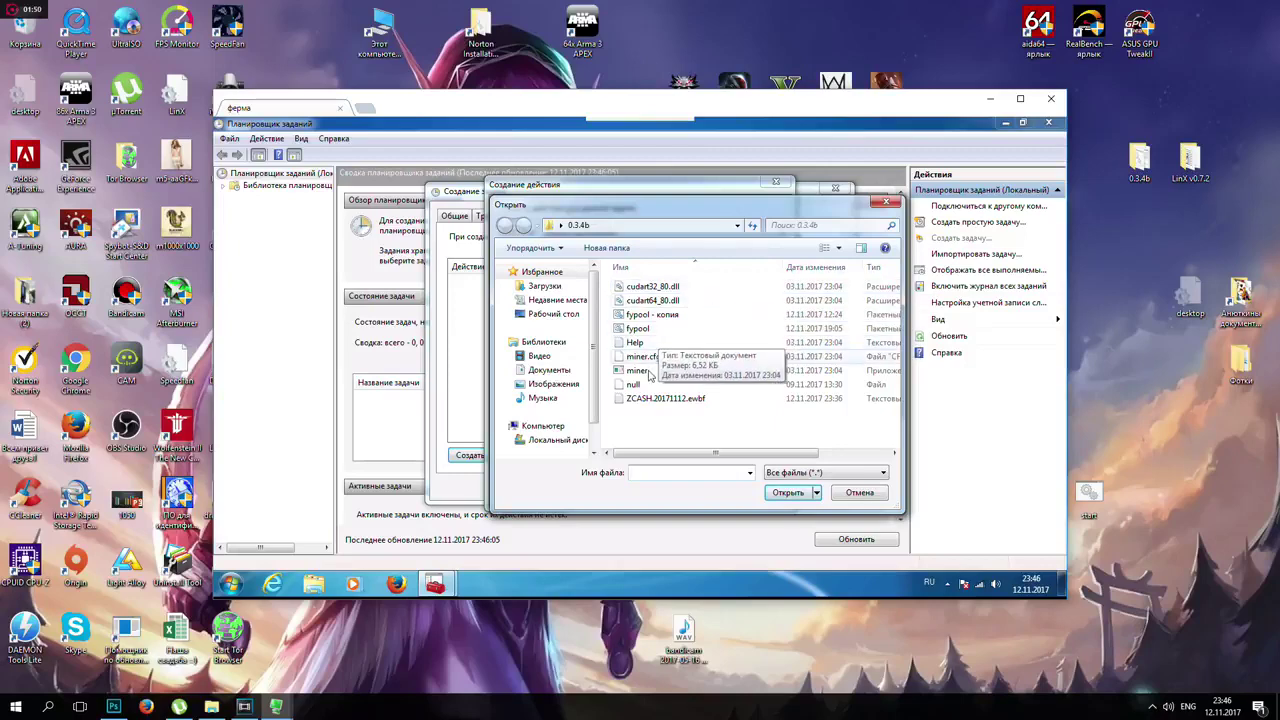
left_click(636, 370)
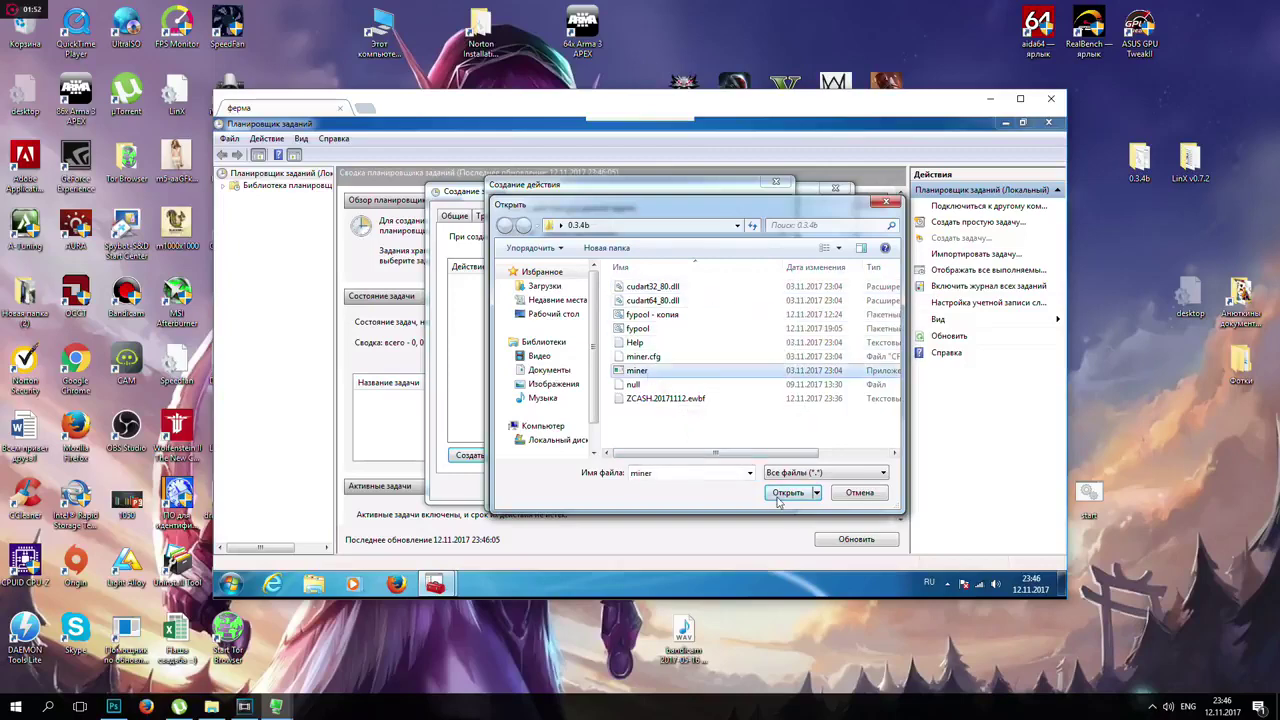
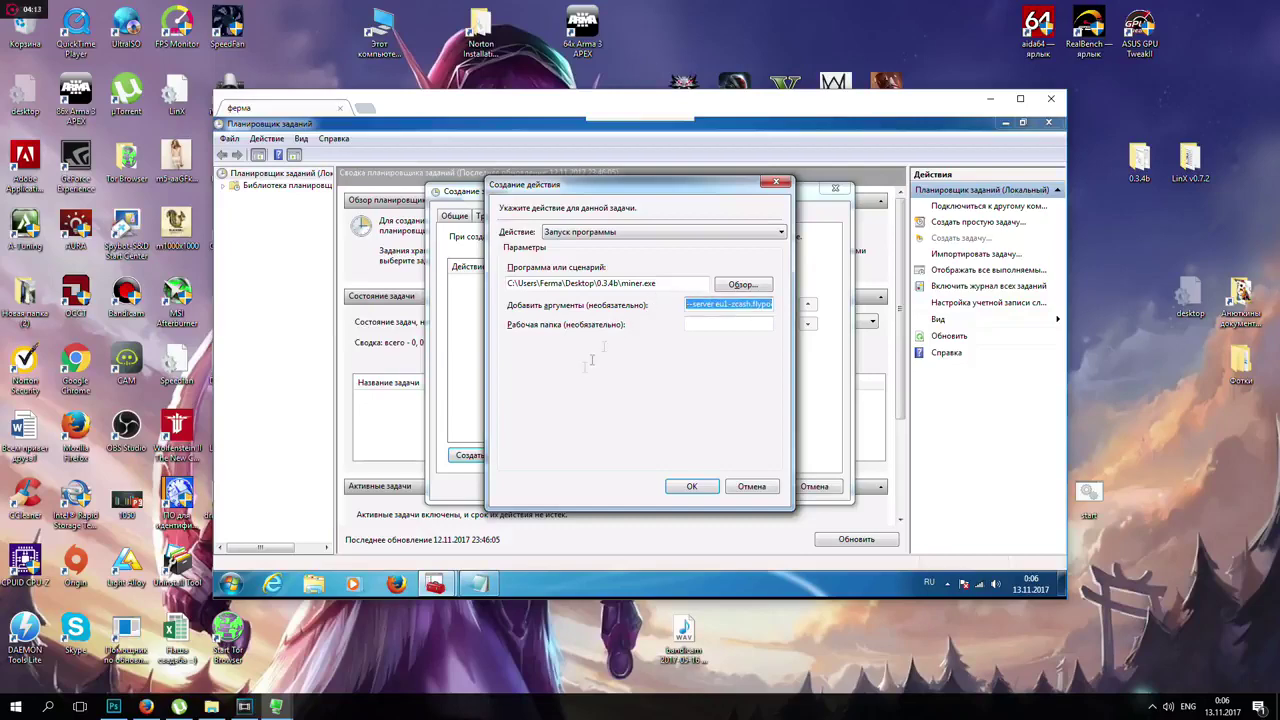
- In Firefox, highlight the server, user, pass and port arguments of flypool's EWBF example, plus the Europe and China server addresses
left_click(146, 706)
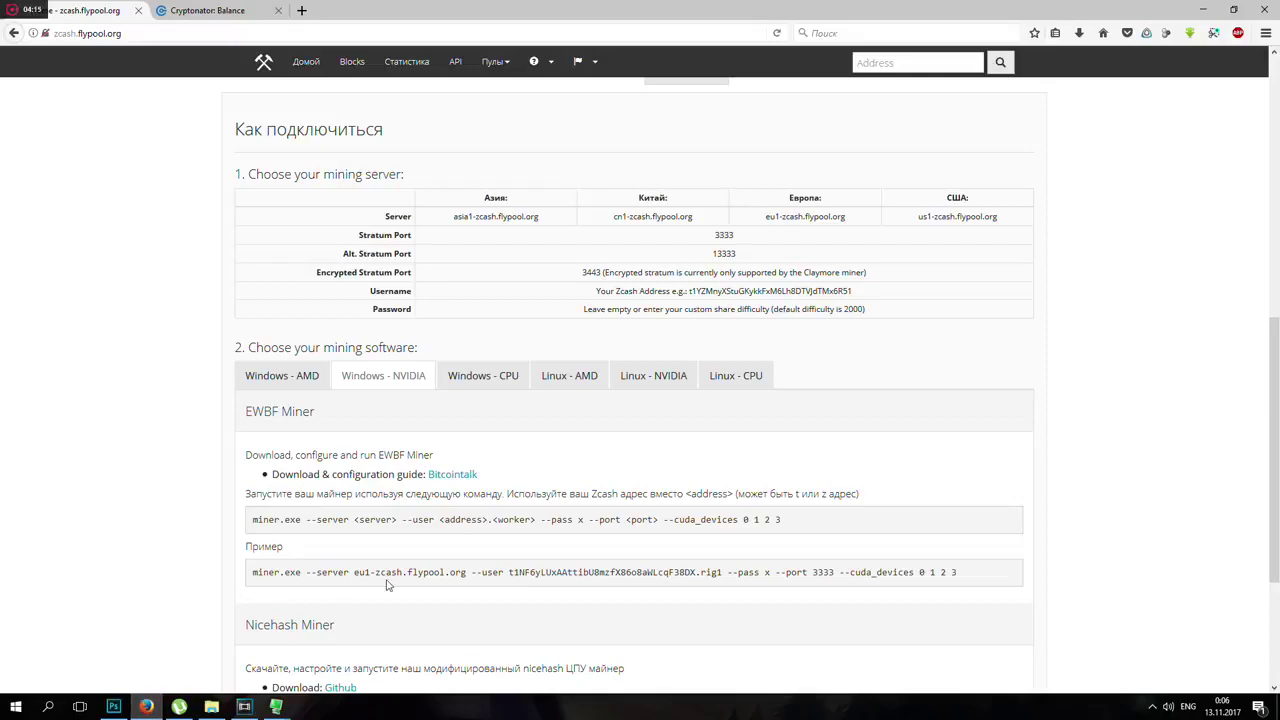
left_click_drag(307, 572, 835, 578)
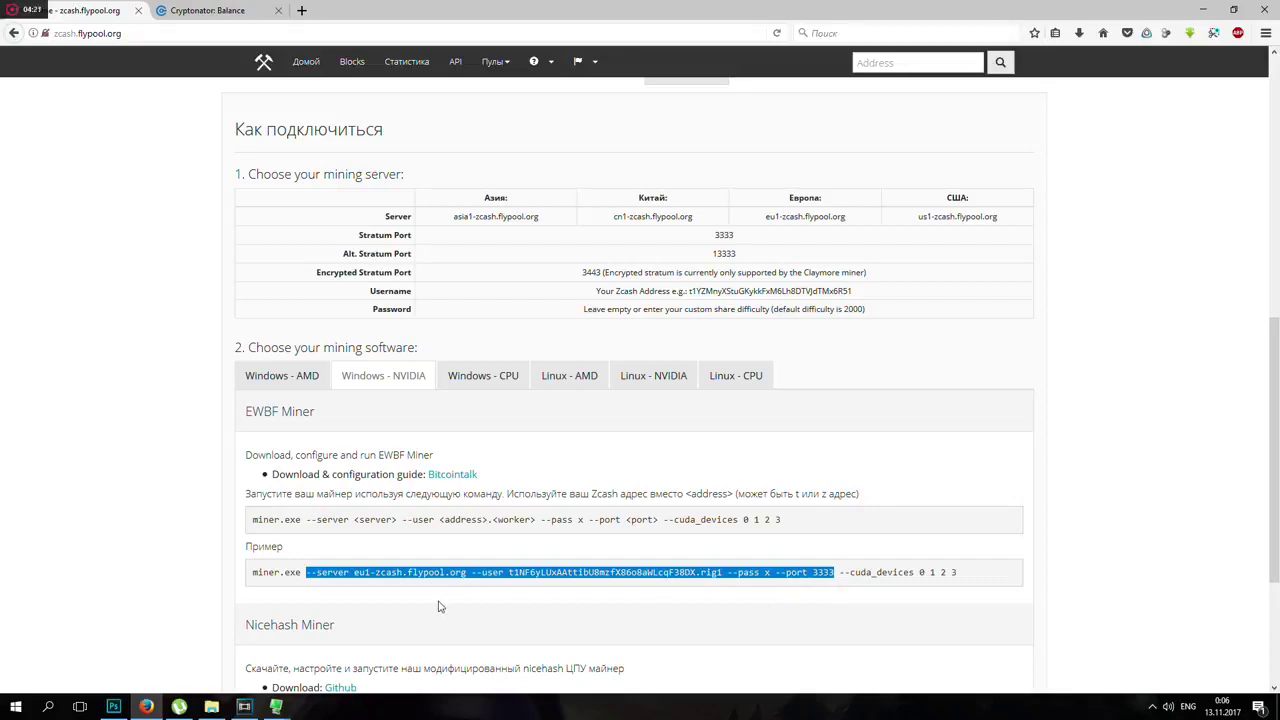
left_click(405, 595)
left_click_drag(355, 572, 467, 572)
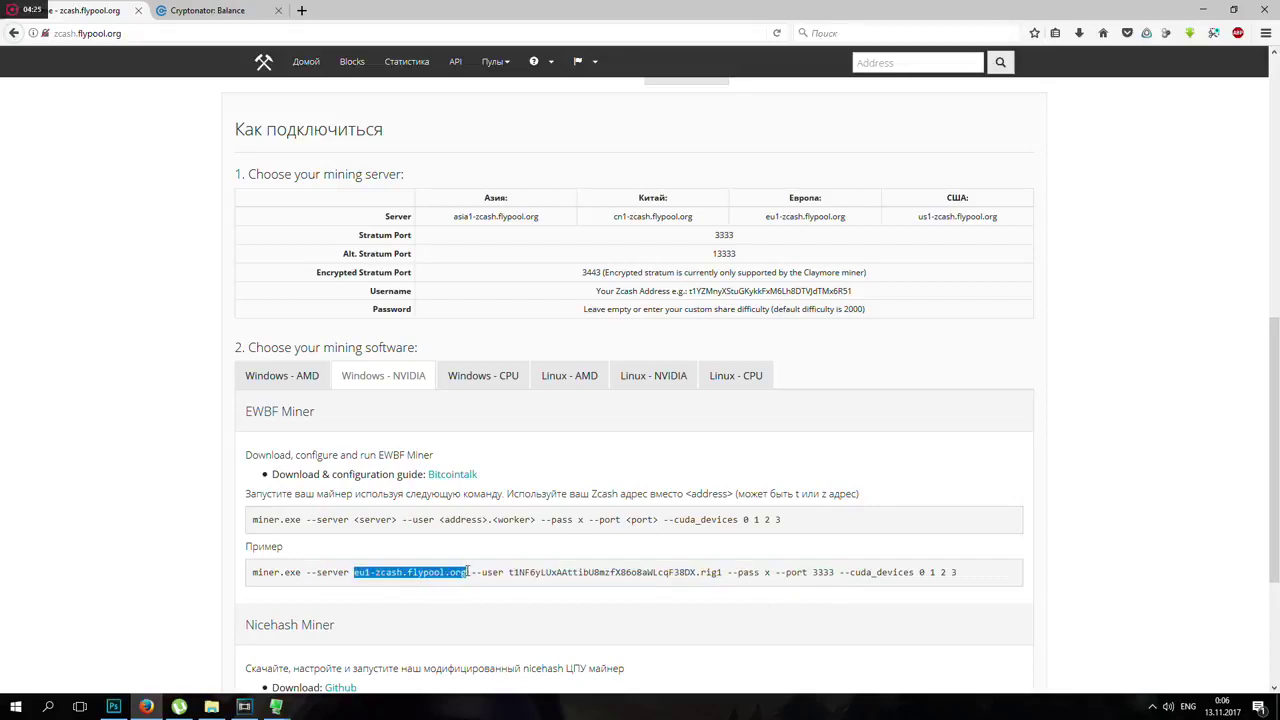
left_click_drag(512, 572, 722, 585)
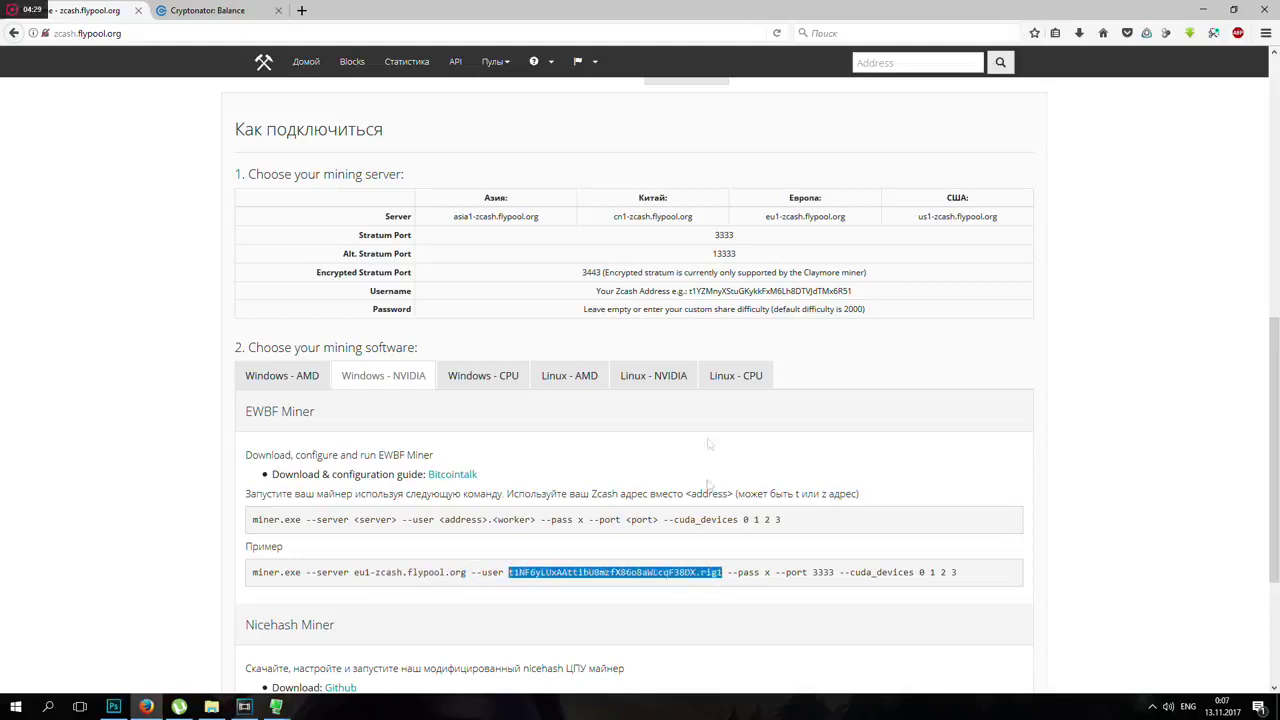
left_click(765, 216)
left_click_drag(767, 220, 855, 220)
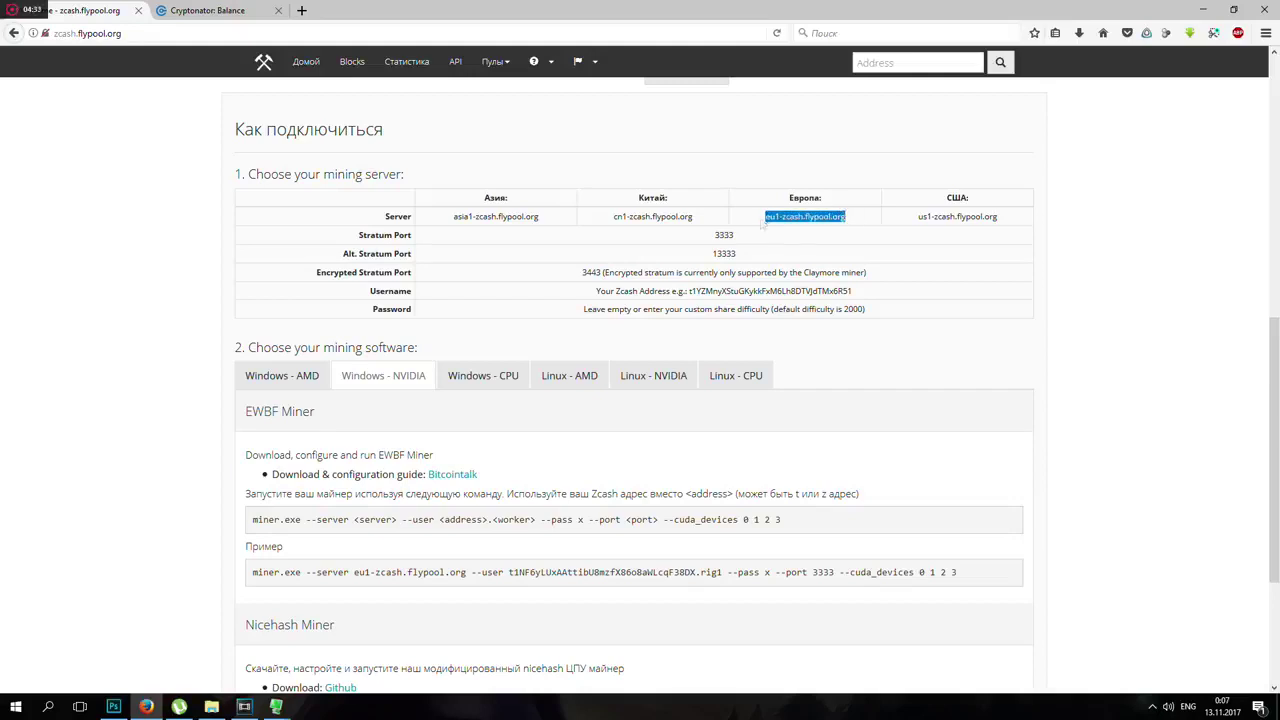
left_click_drag(714, 229, 612, 226)
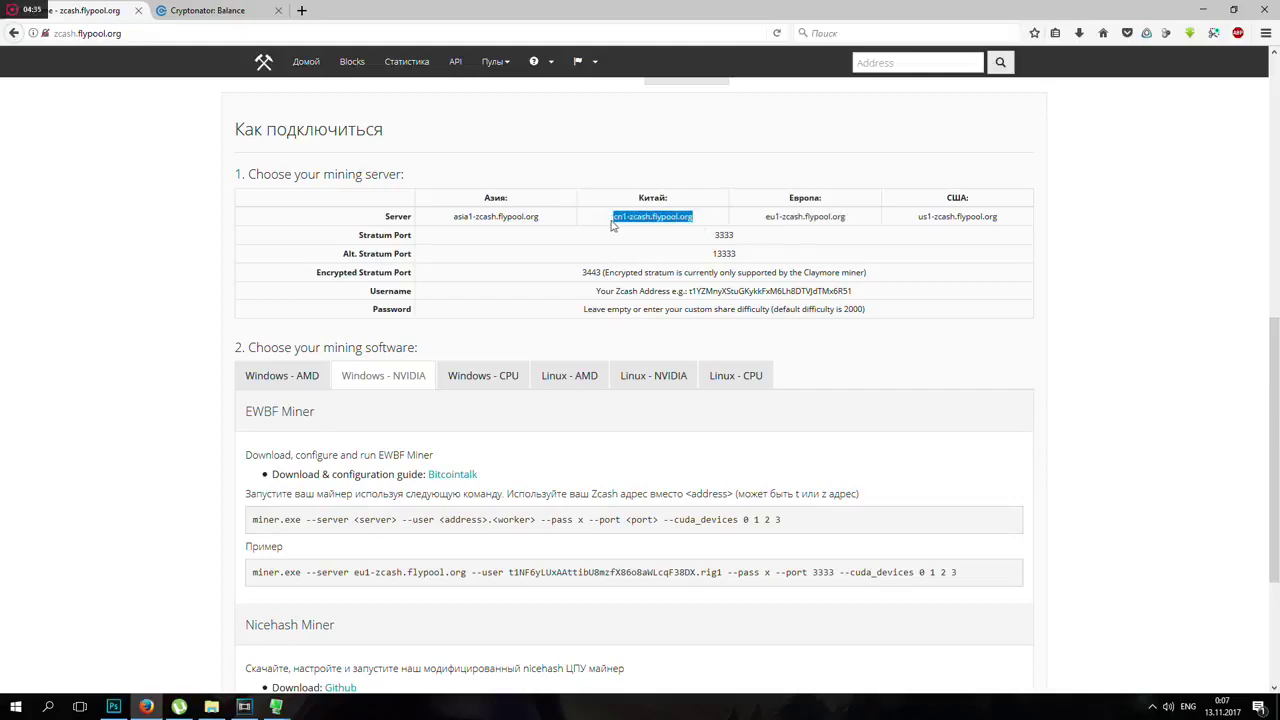
- Highlight the example's wallet address, check the Zcash wallets on Cryptonator, and highlight the worker name rig1 on flypool
left_click_drag(506, 573, 720, 570)
left_click(225, 10)
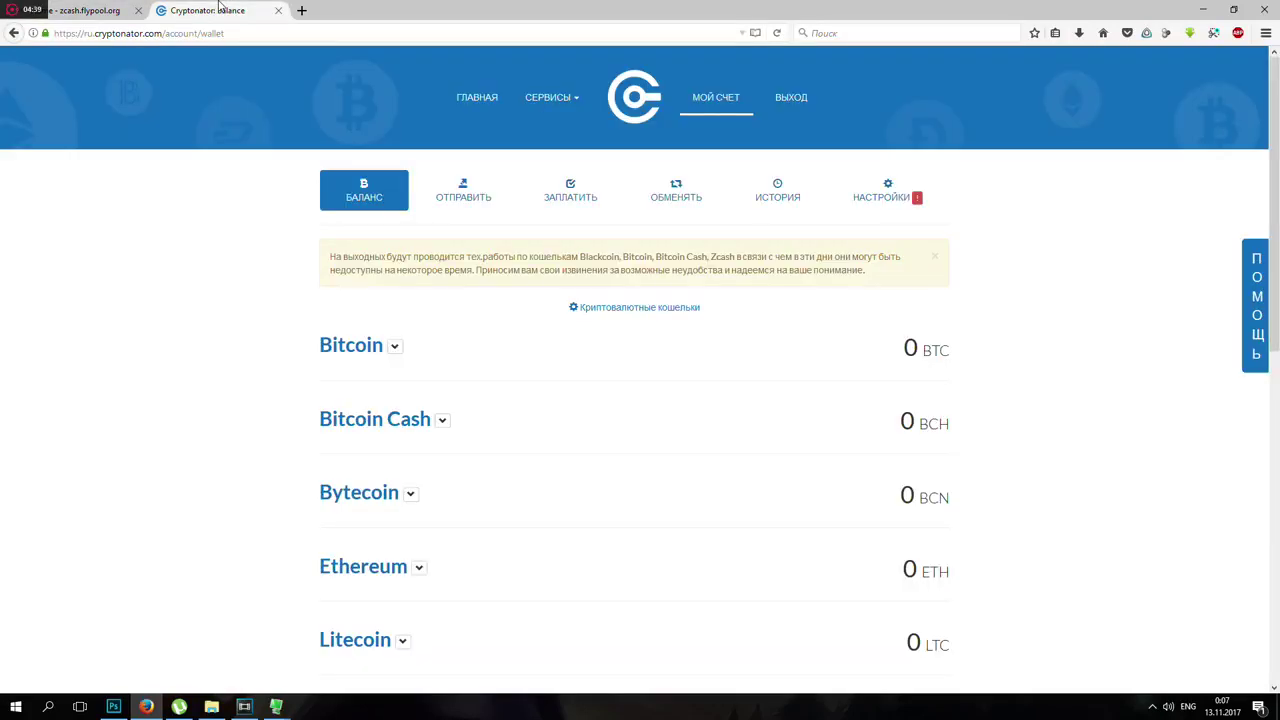
scroll(408, 360, "down", 3)
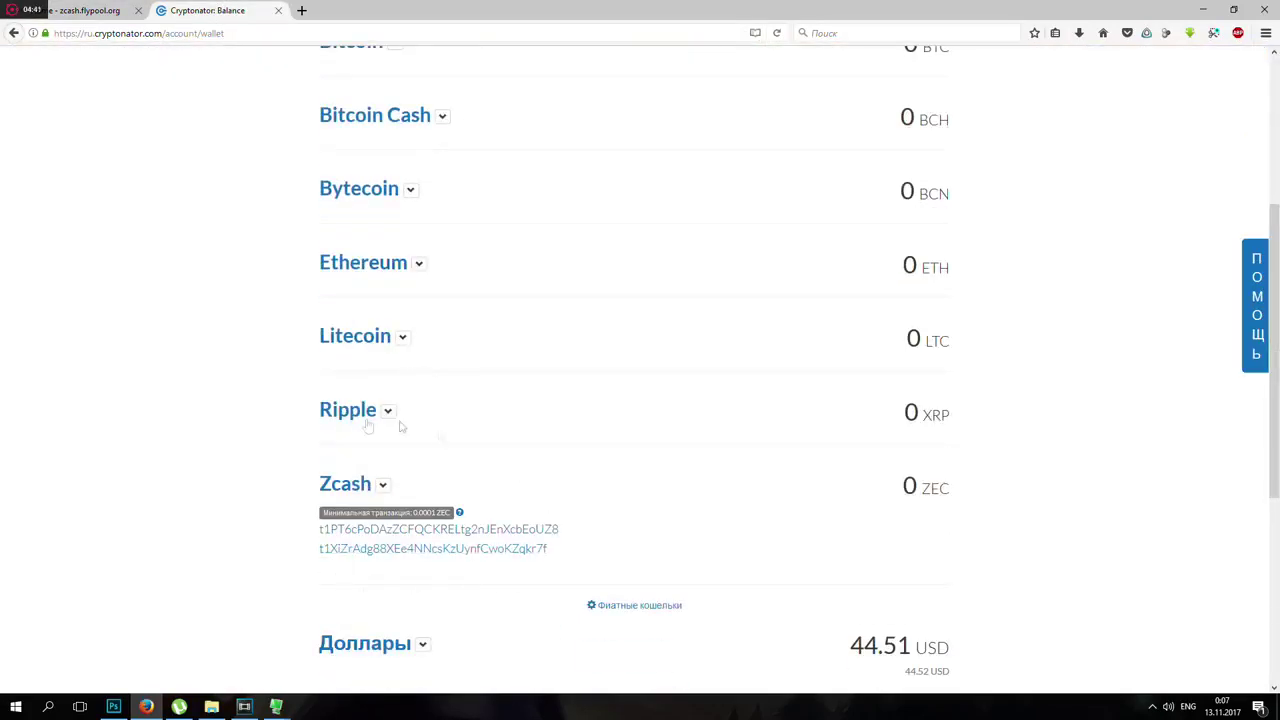
left_click(112, 8)
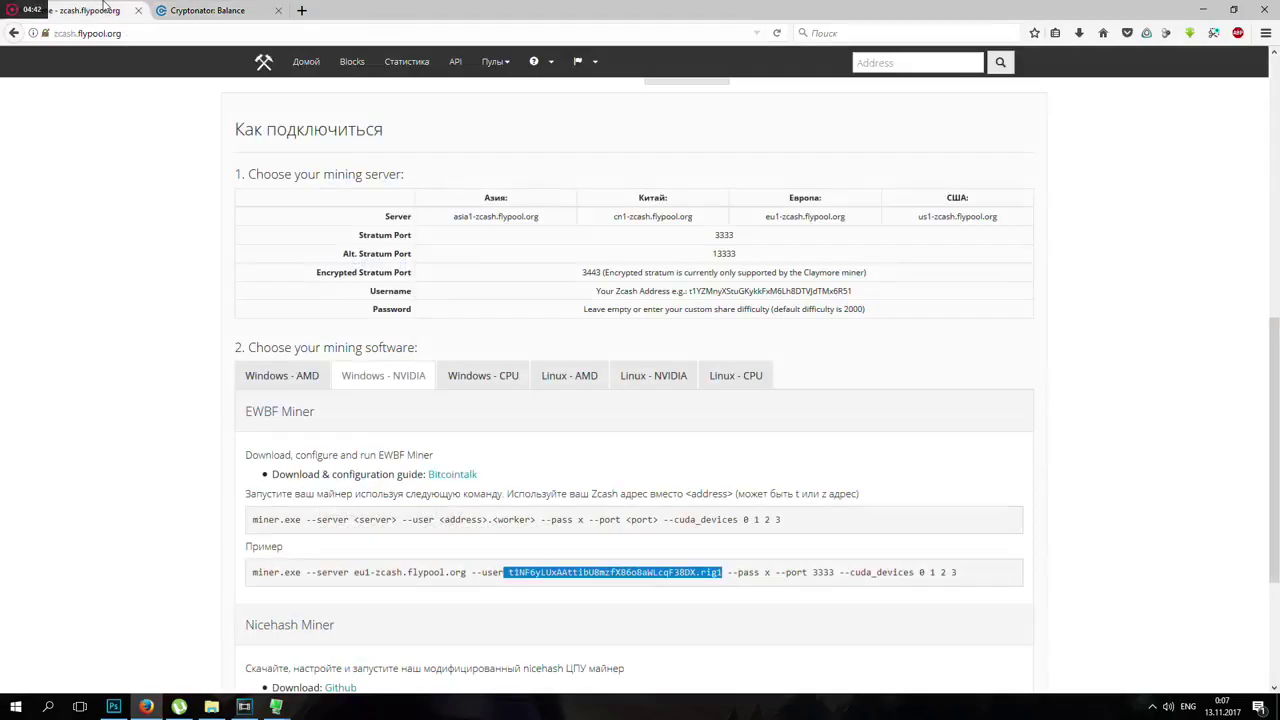
left_click(704, 572)
left_click_drag(702, 572, 724, 572)
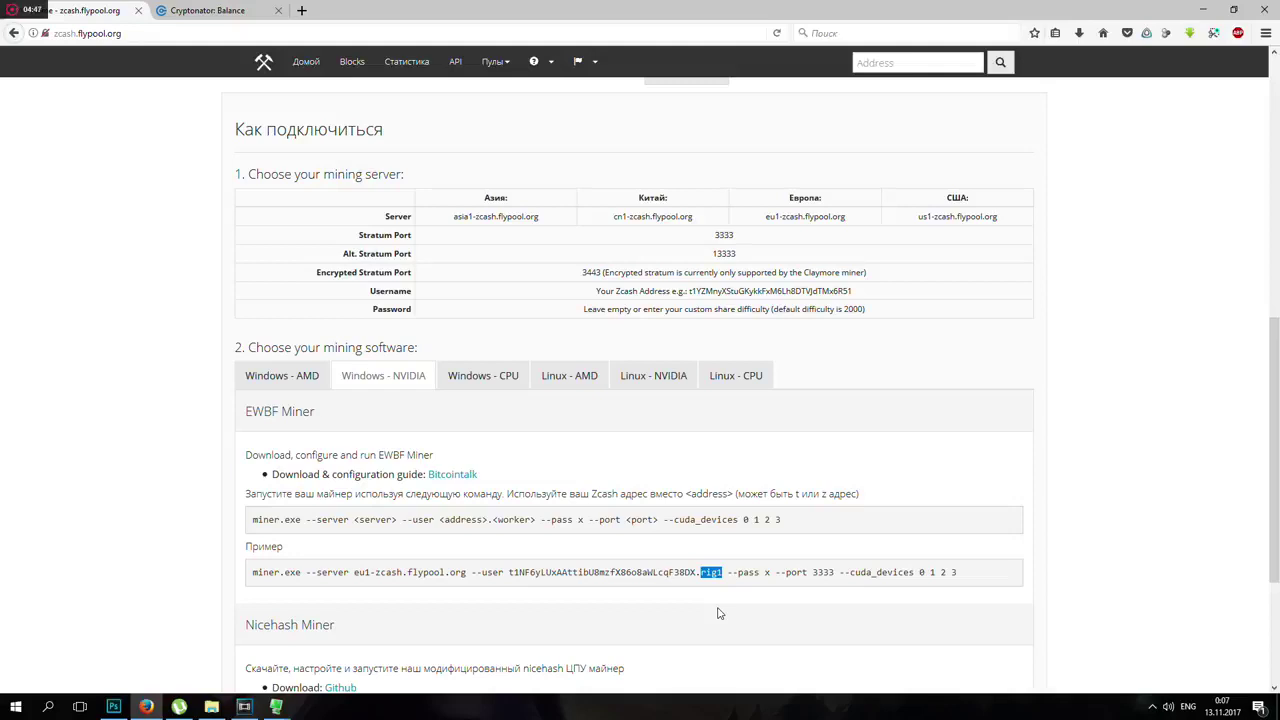
left_click(695, 589)
- Return to the ферма remote desktop, confirm the miner.exe action with its flypool arguments, and save the task
mouse_move(285, 710)
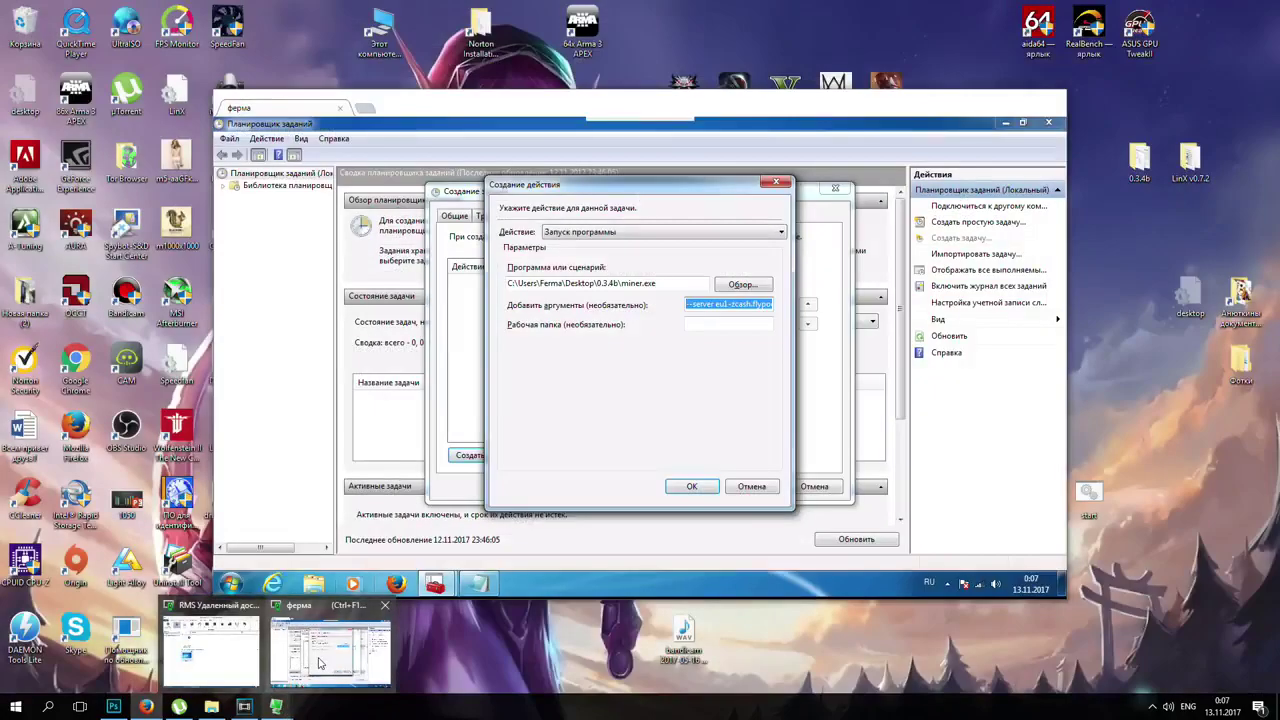
left_click(320, 663)
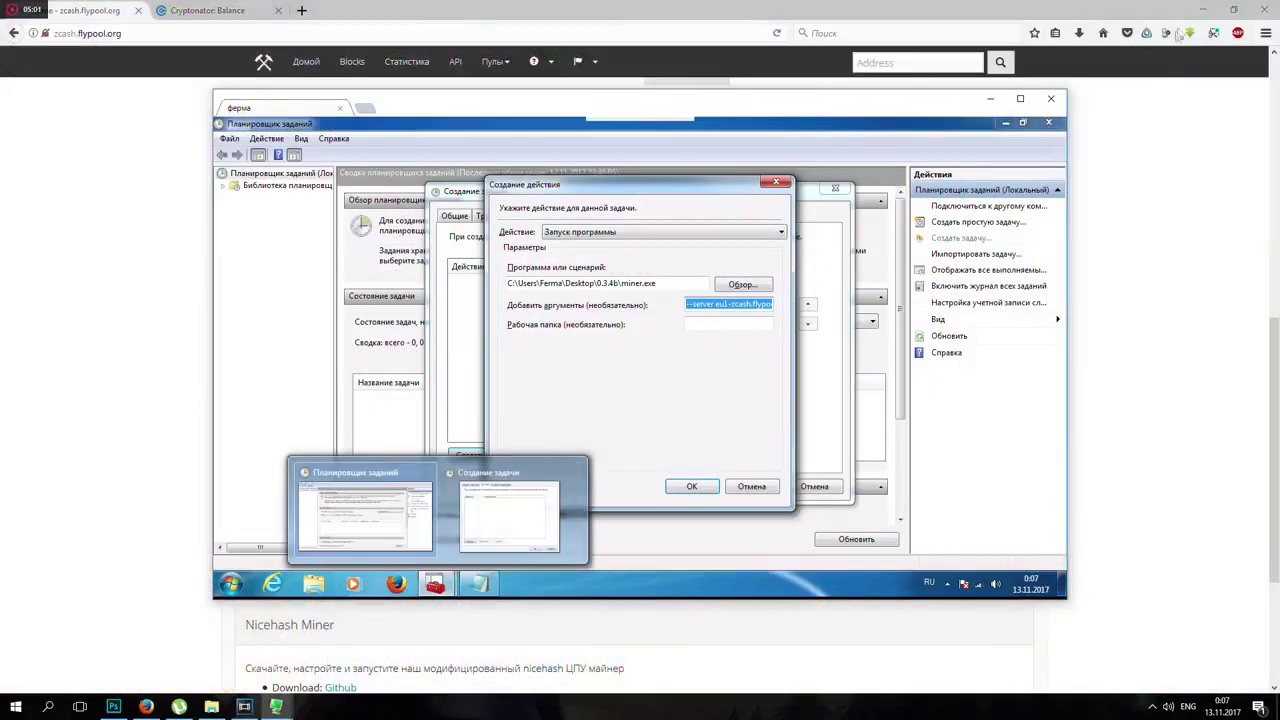
left_click(1203, 9)
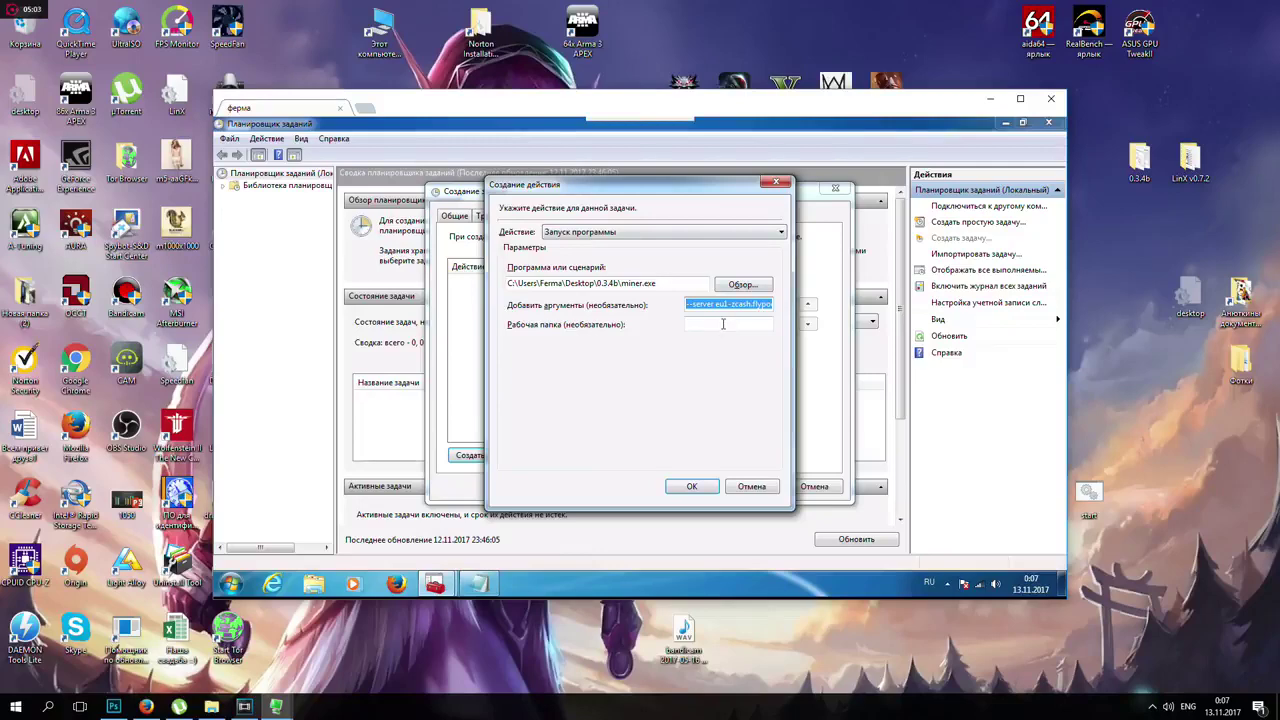
left_click(723, 324)
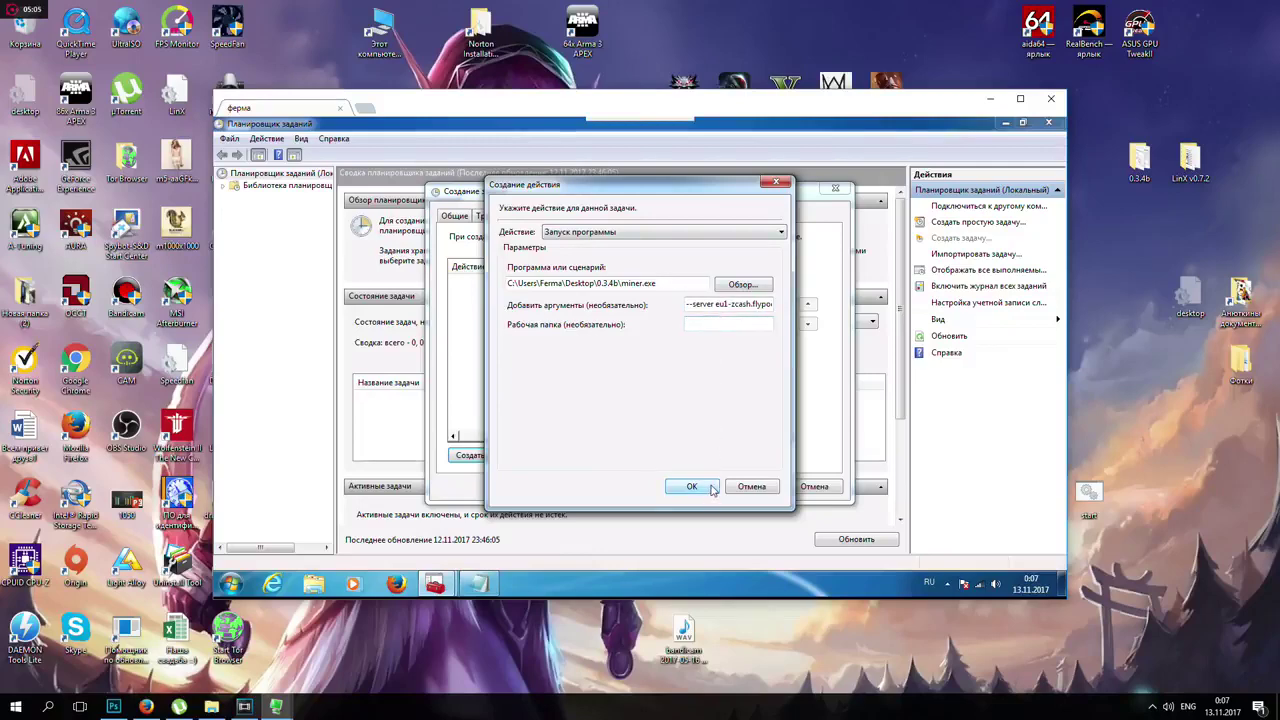
left_click(691, 487)
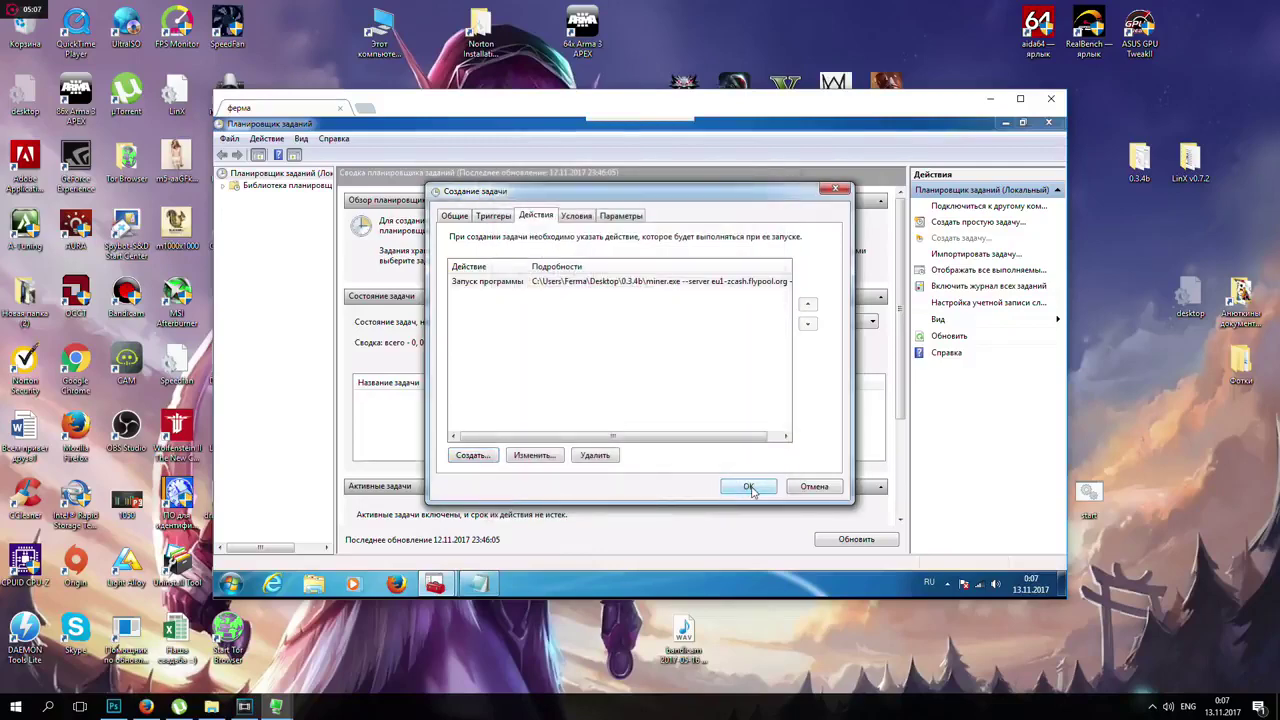
left_click(749, 487)
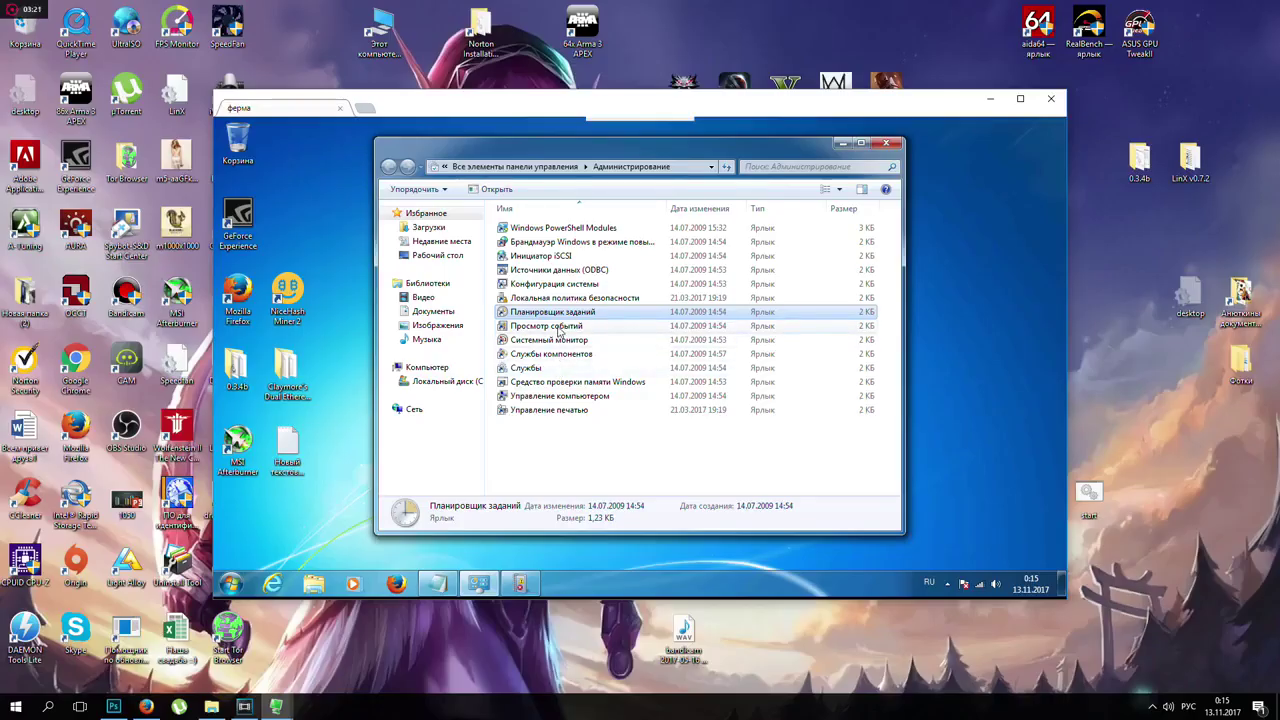
- Examine the nvlddmkm errors with event ID 13 in the Event Viewer's Система log
left_click(560, 330)
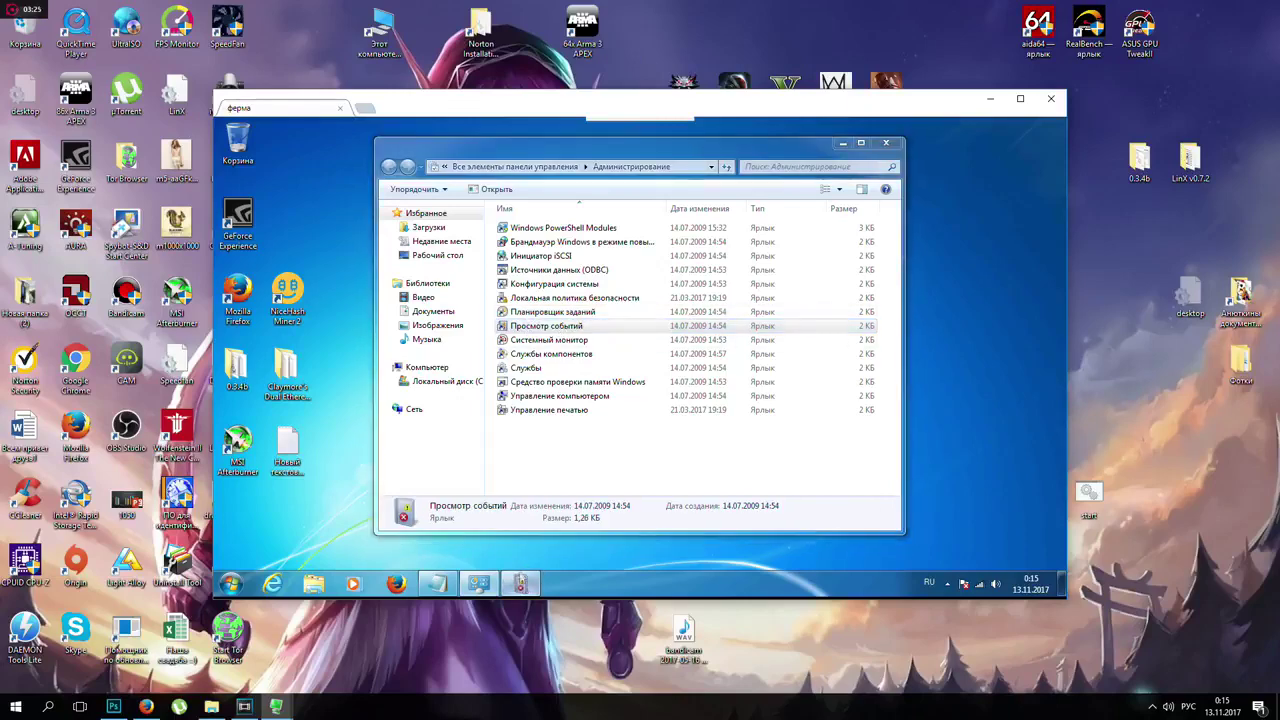
left_click(521, 586)
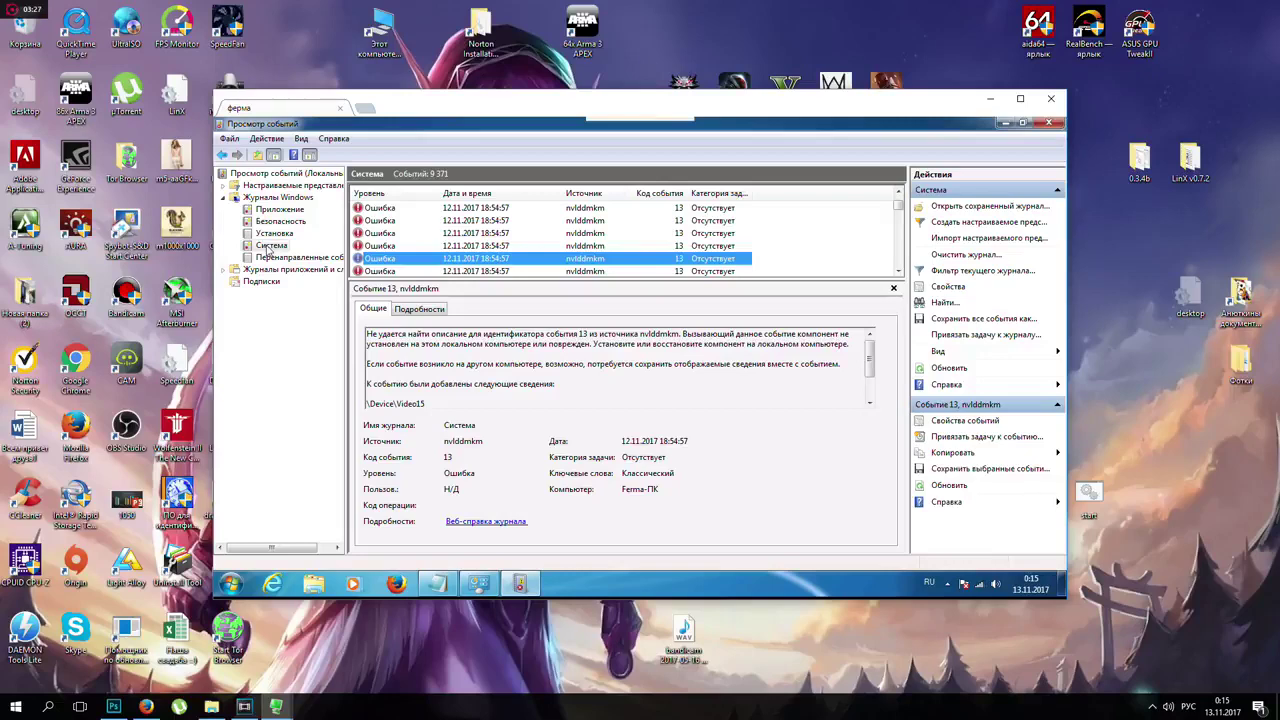
left_click(270, 246)
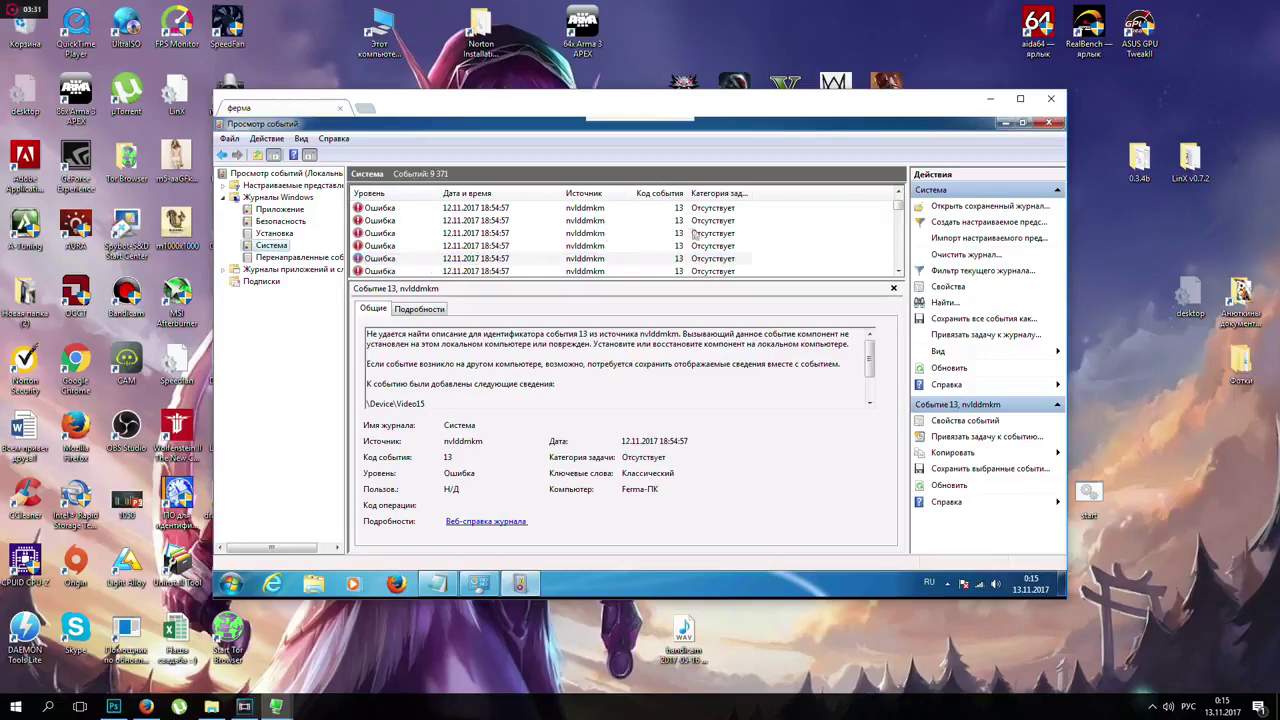
left_click(602, 222)
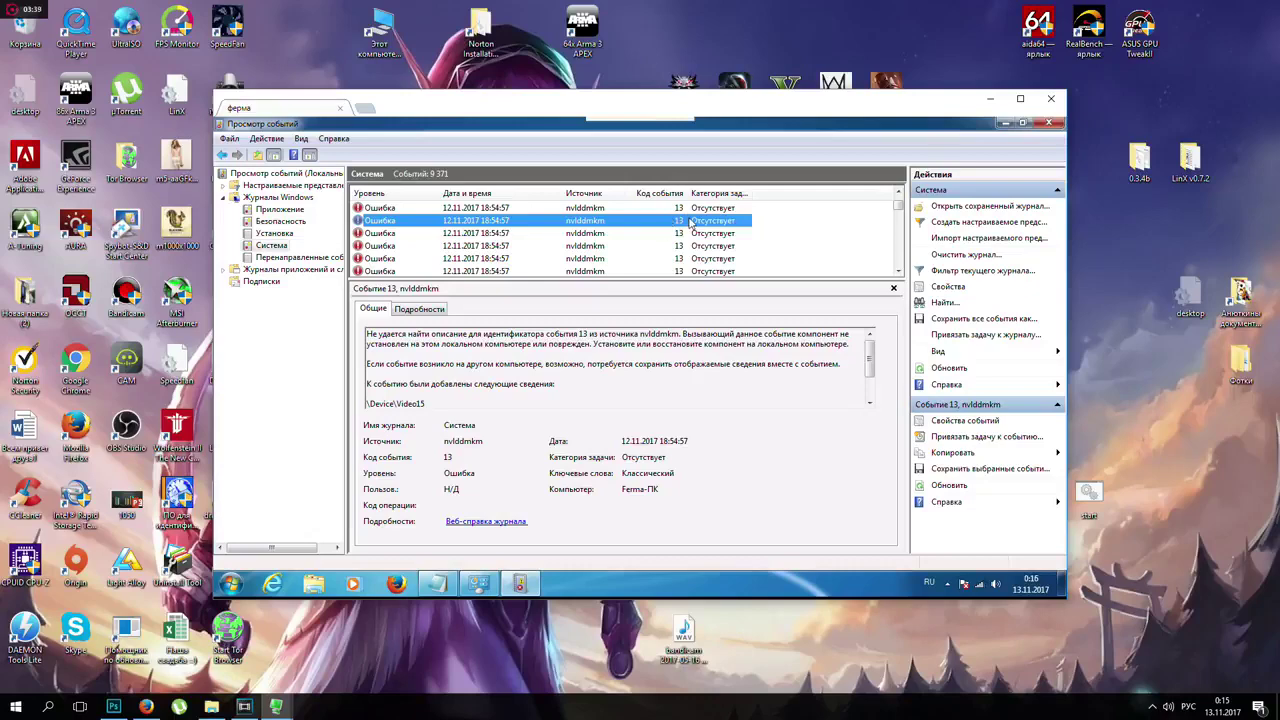
- Open Task Scheduler from the Administrative Tools window and start creating another task
left_click(440, 584)
double_click(570, 316)
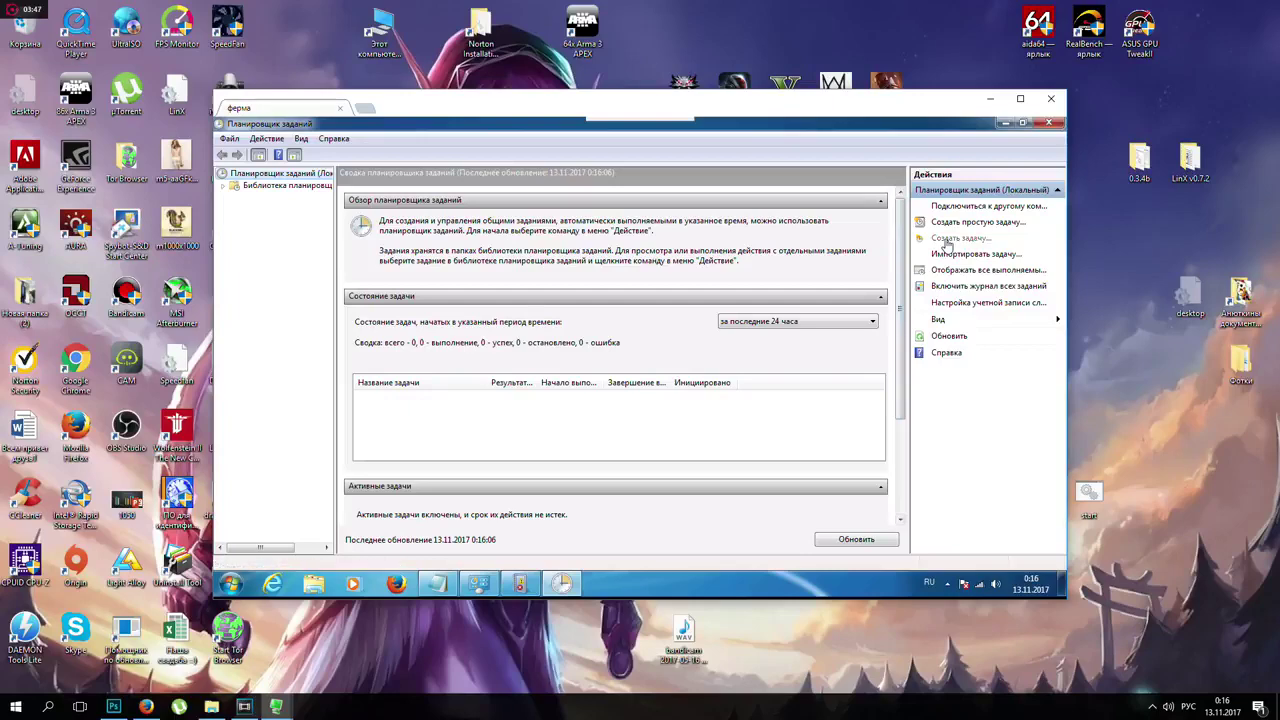
left_click(945, 238)
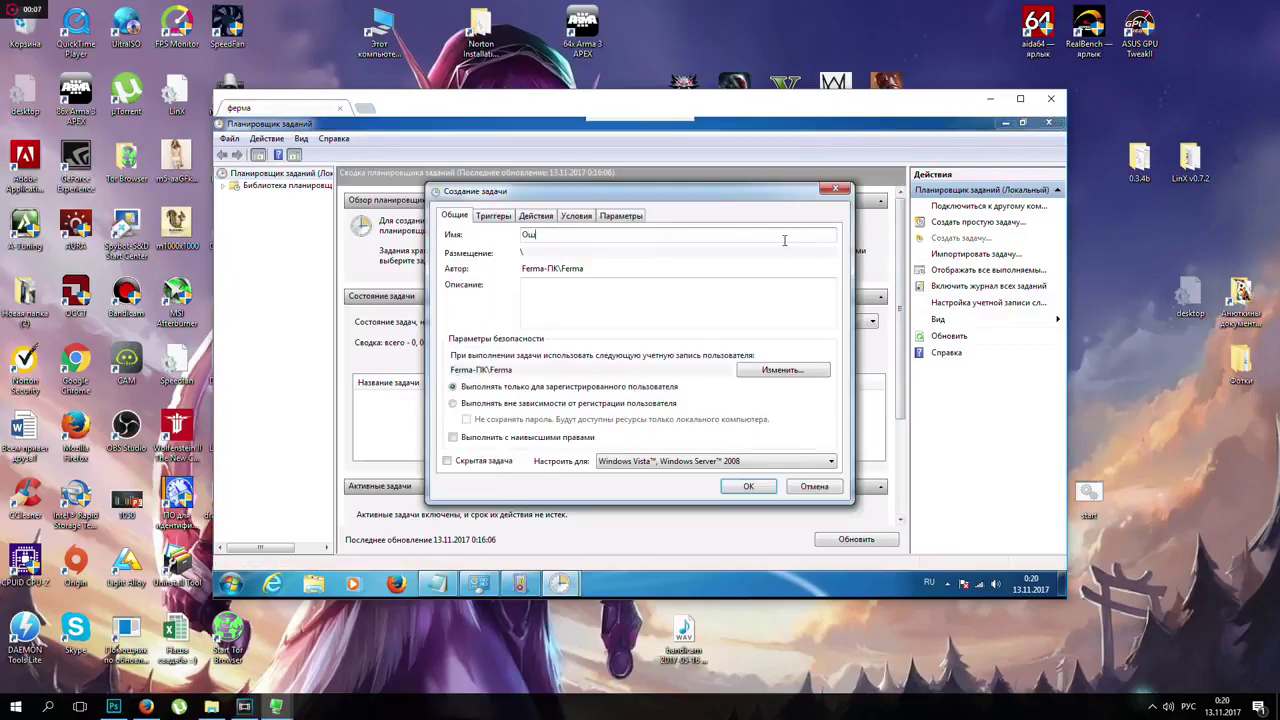
- Start a new trigger for the Ошибка task that fires on an event, using the Система log
left_click(490, 216)
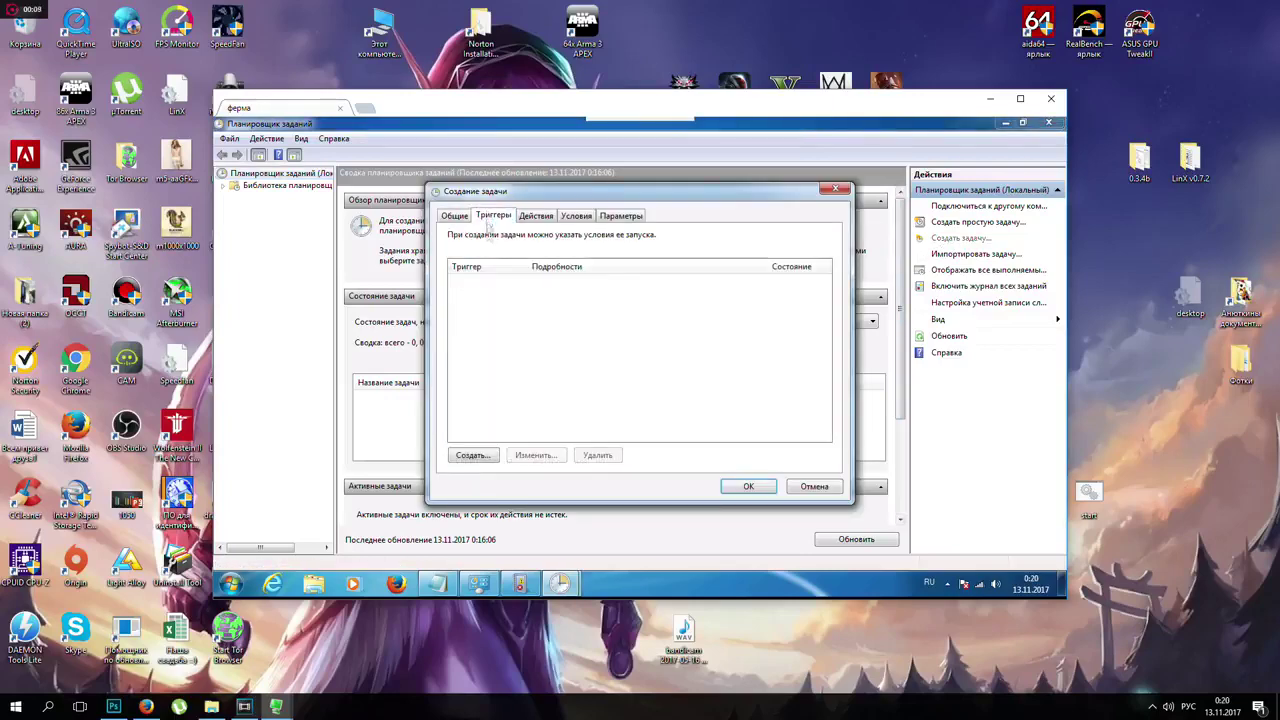
left_click(470, 456)
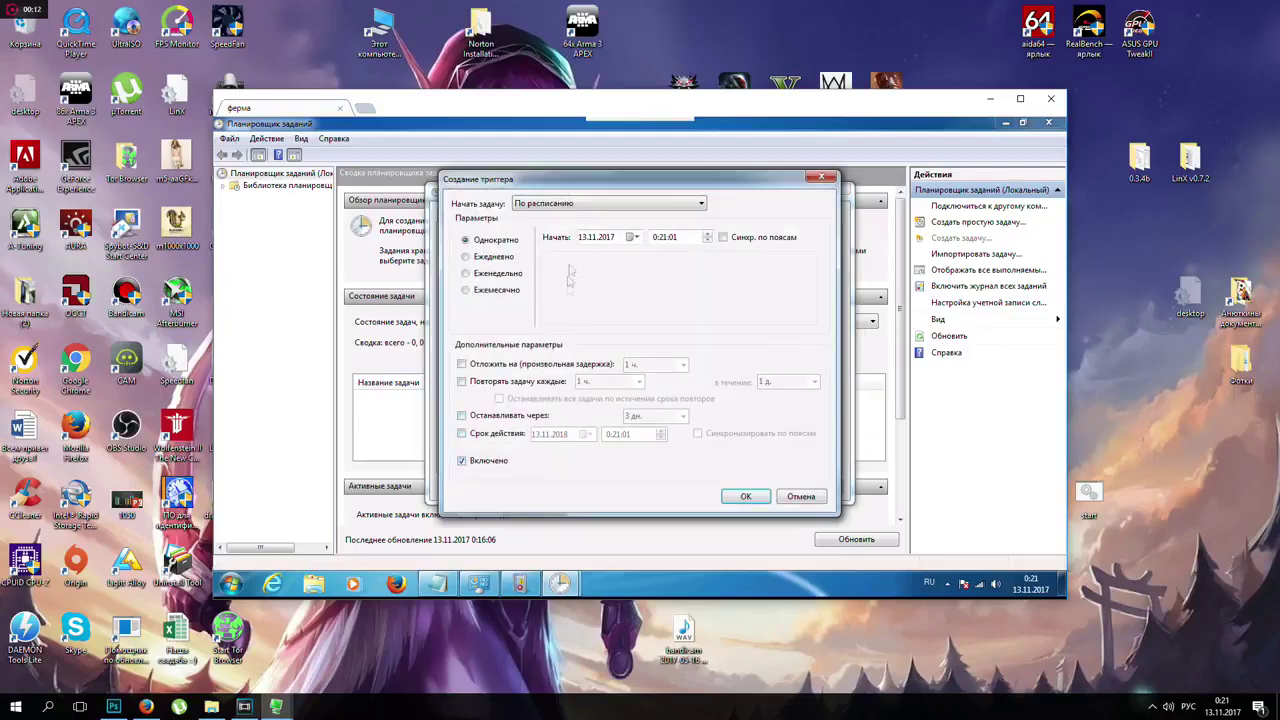
left_click(570, 203)
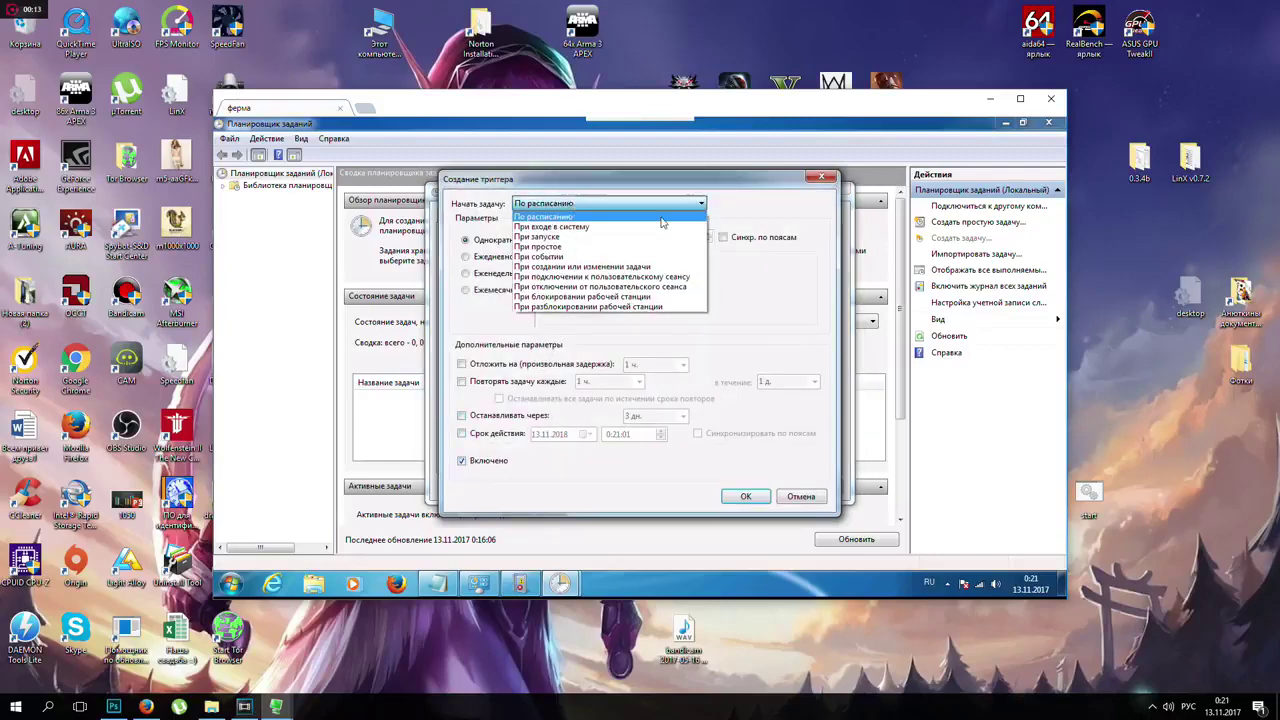
left_click(641, 259)
left_click(680, 247)
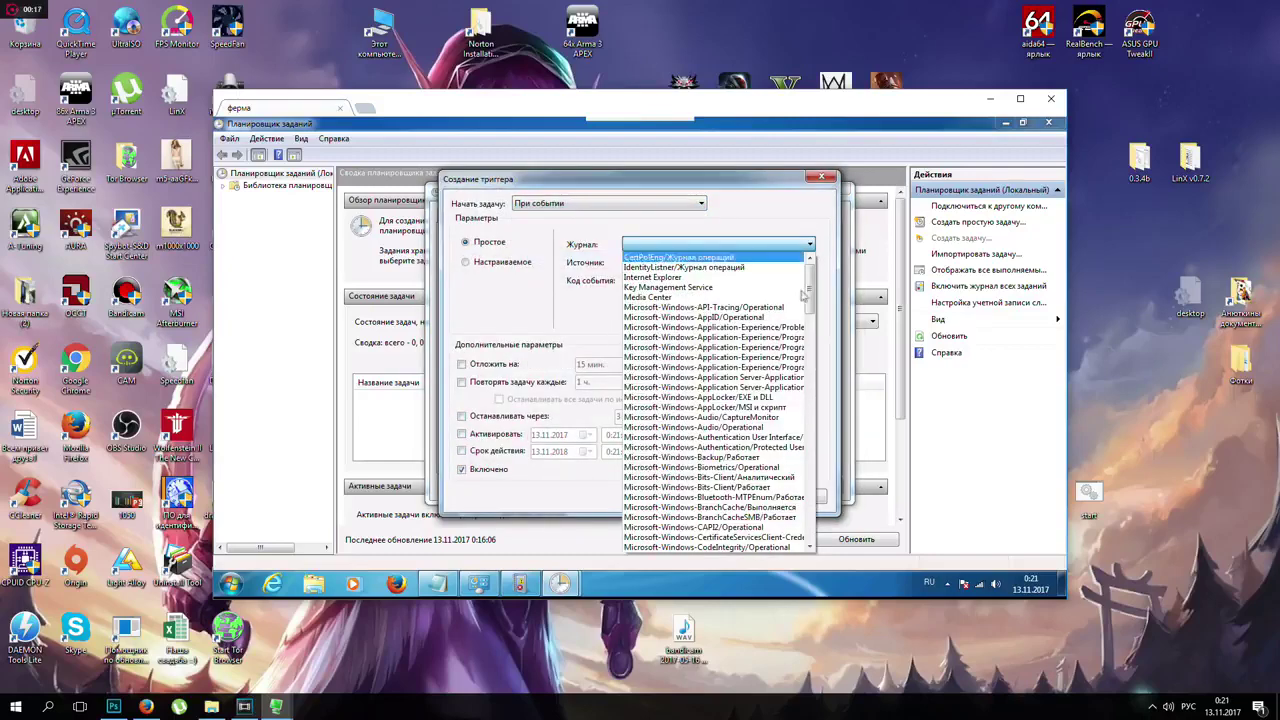
left_click_drag(810, 291, 810, 540)
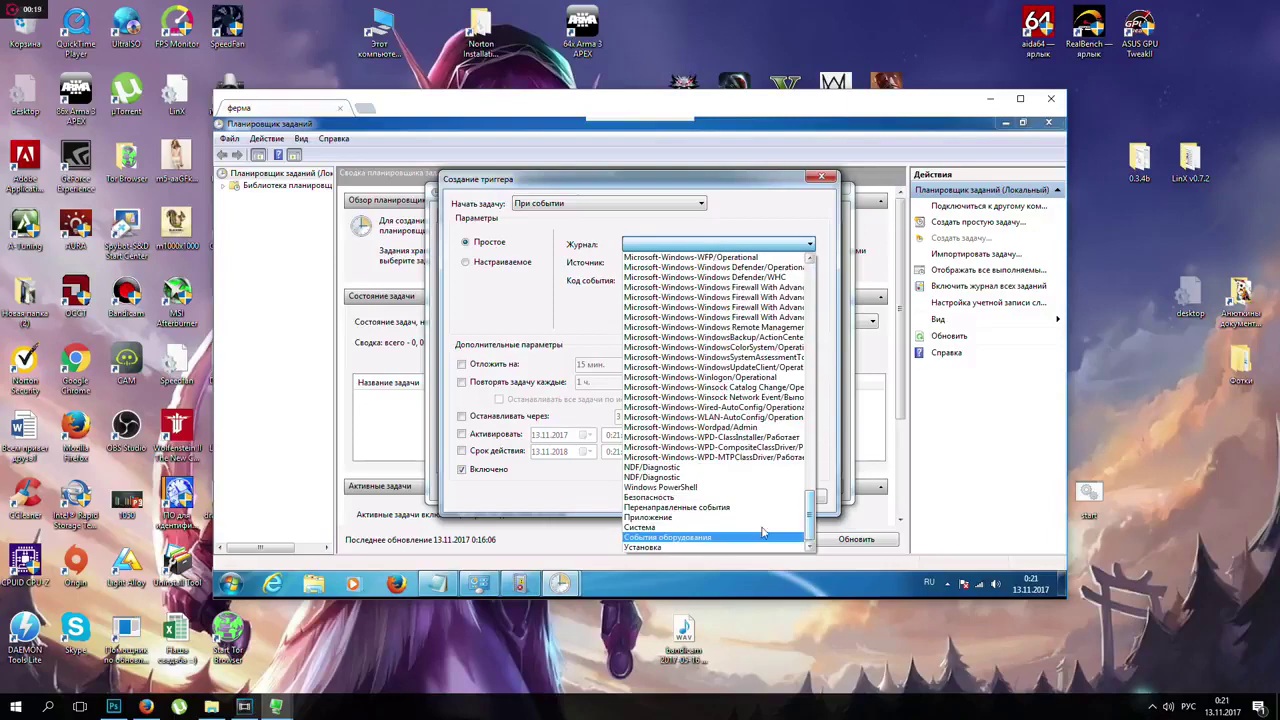
left_click(762, 529)
- Set the trigger's source to nvlddmkm and its event ID to 13, and save the trigger
left_click(662, 263)
type("nvlddmkm")
left_click(662, 279)
type("13")
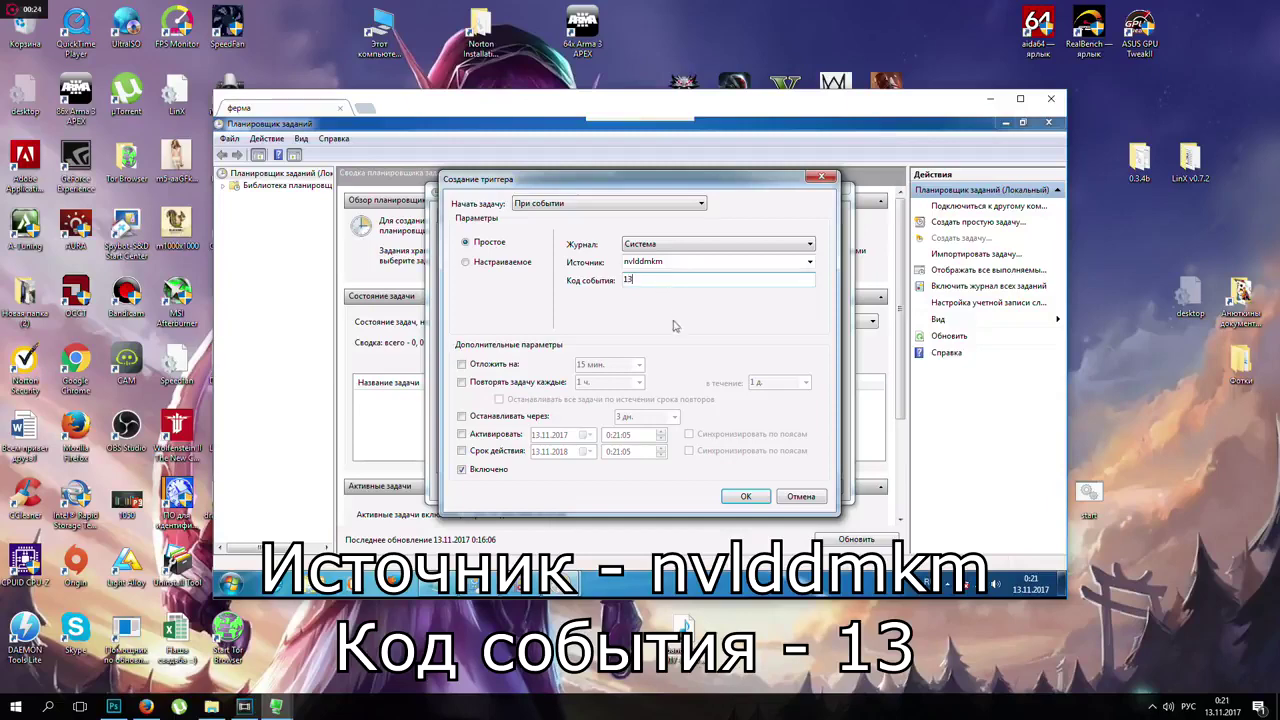
left_click(745, 497)
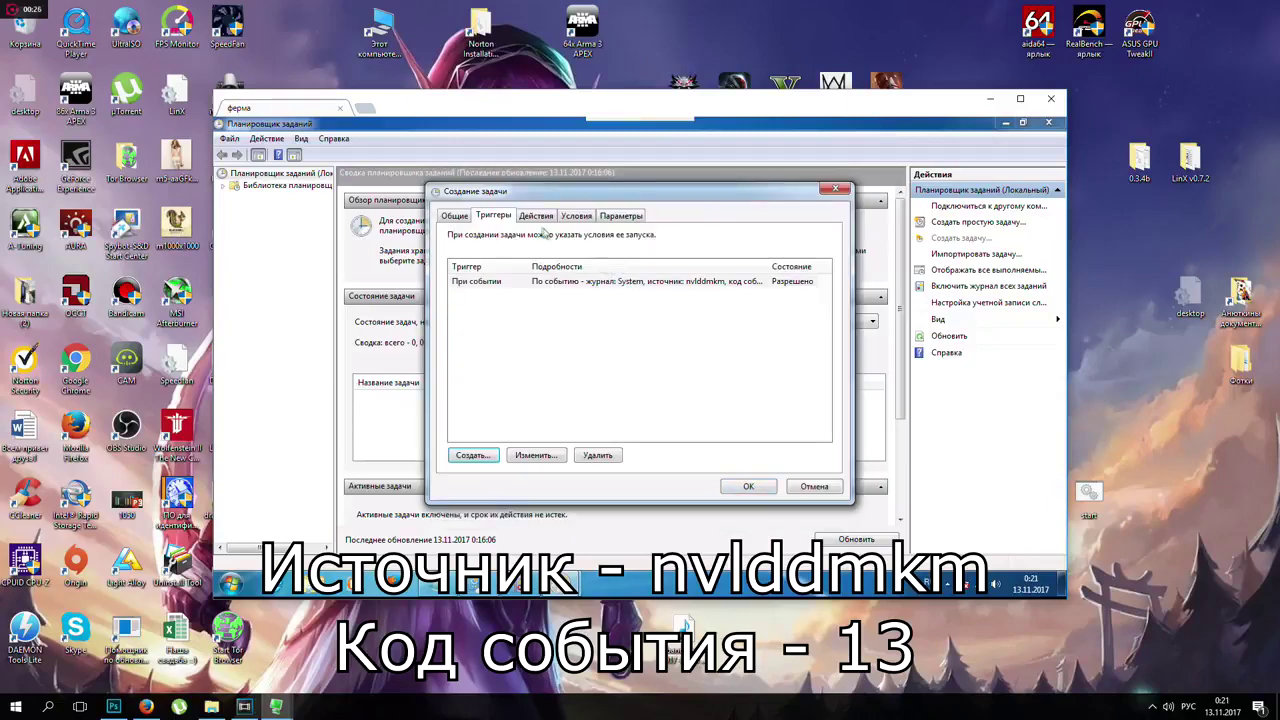
- Add an action to the task that runs taskkill with the arguments /F /IM miner.exe
left_click(535, 216)
left_click(472, 455)
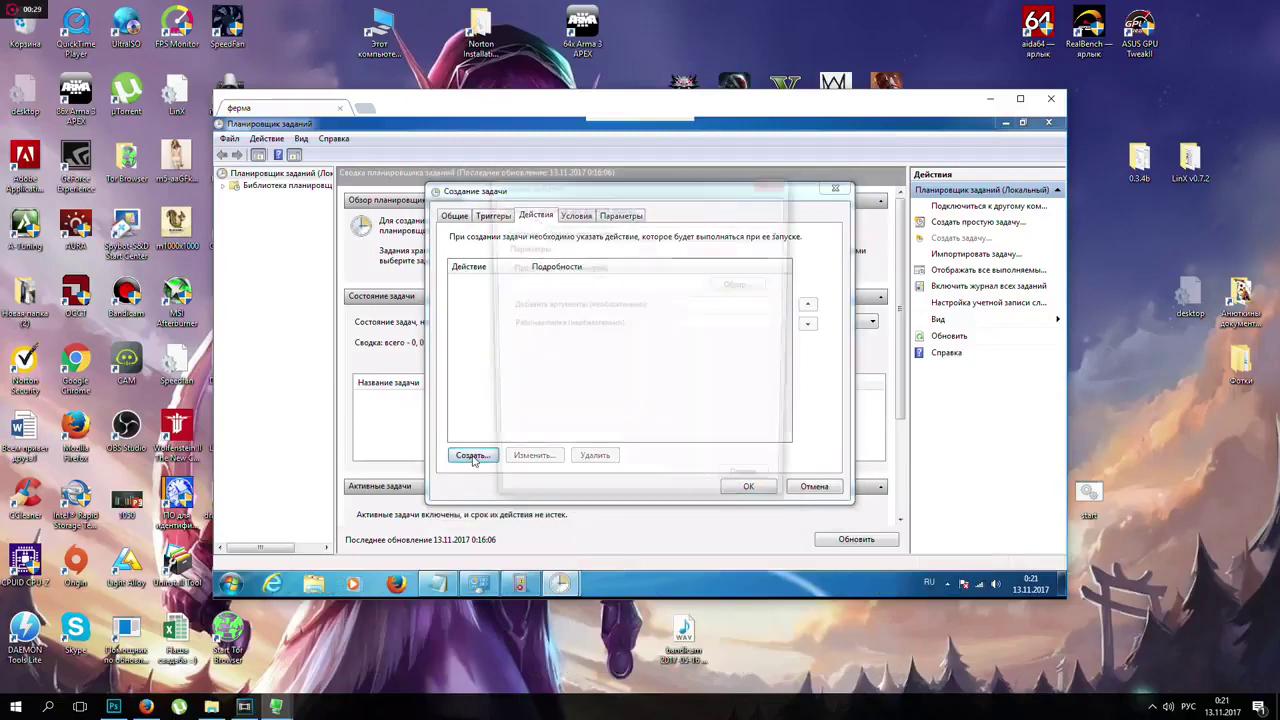
left_click(677, 284)
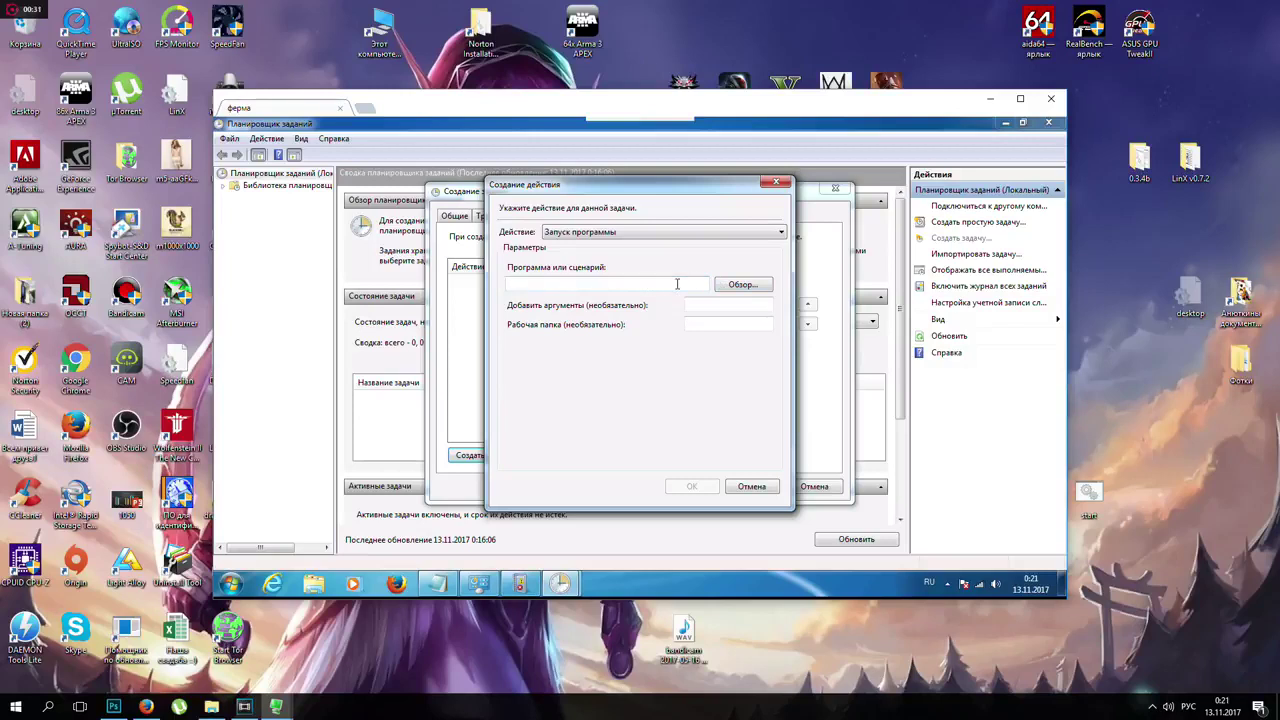
key("alt+shift")
type("taskkill")
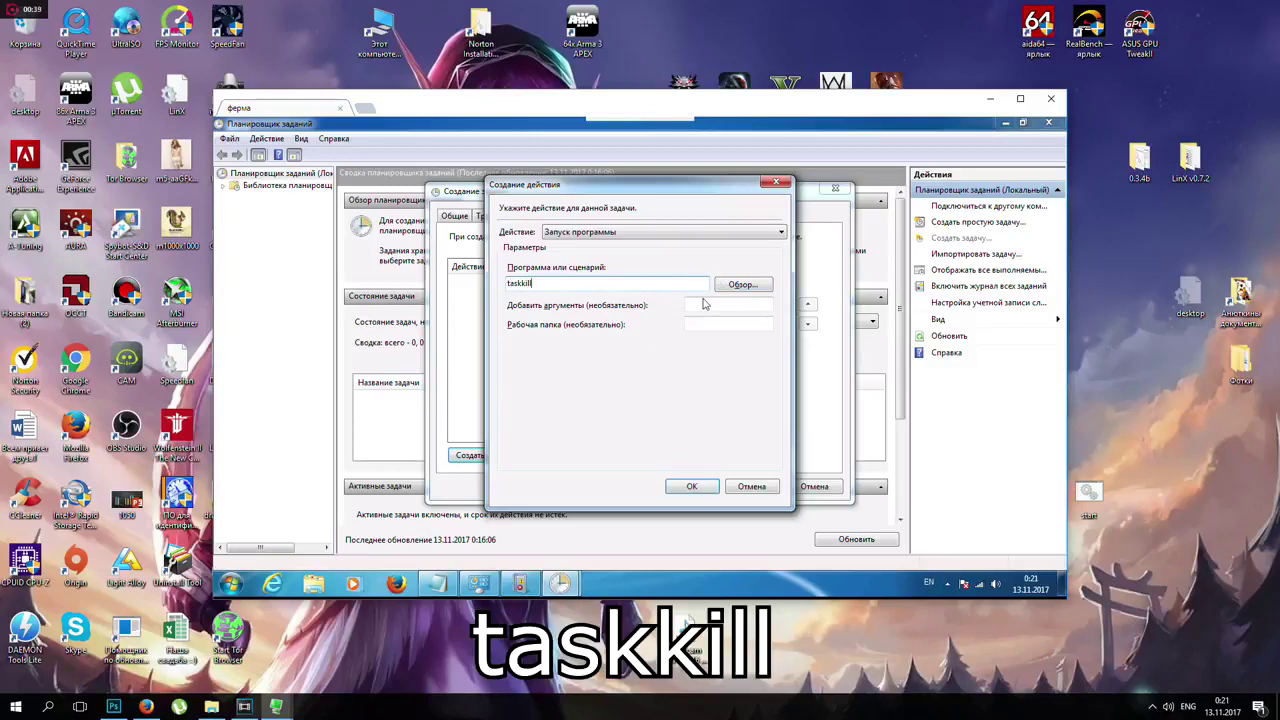
left_click(690, 308)
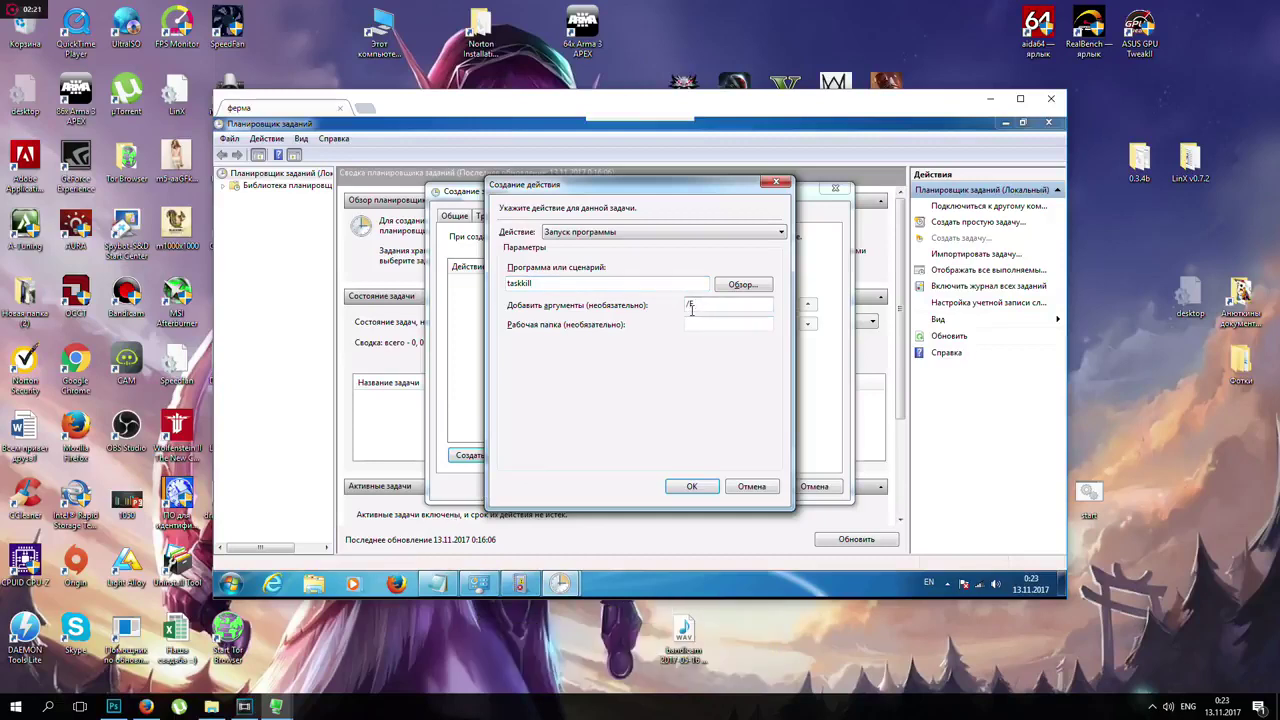
type("/F /IM mine")
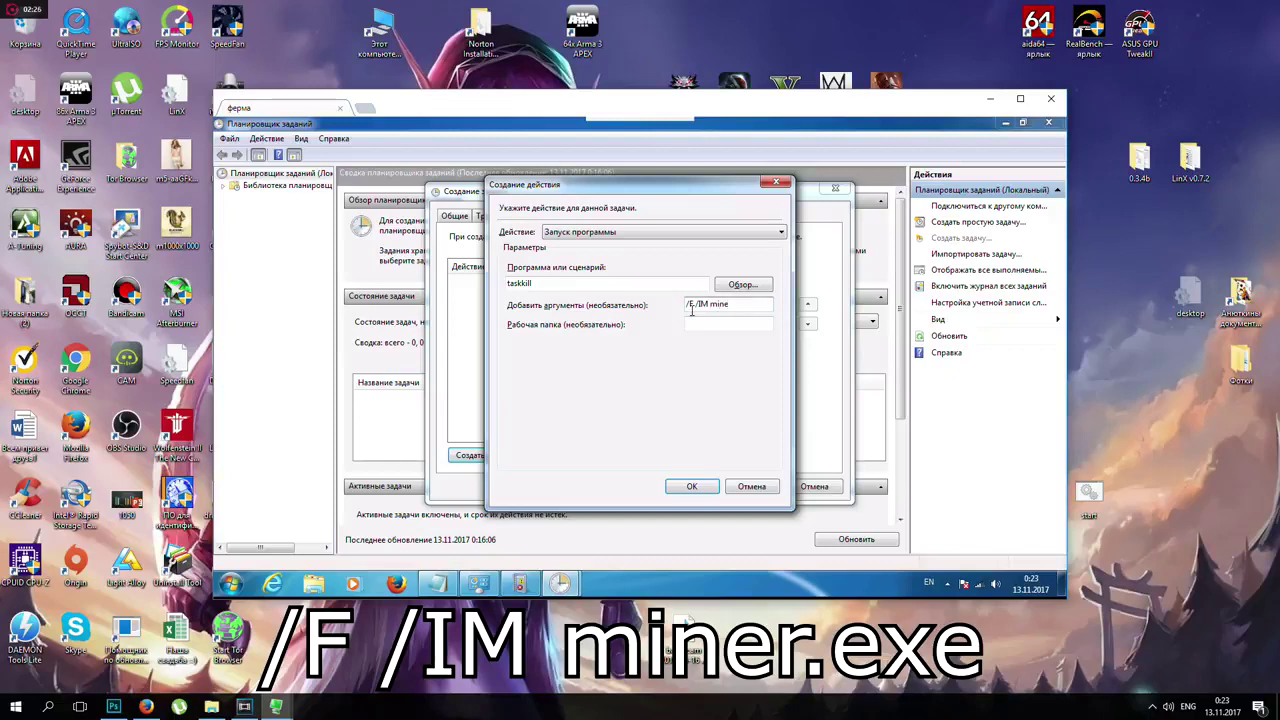
type("r.exe")
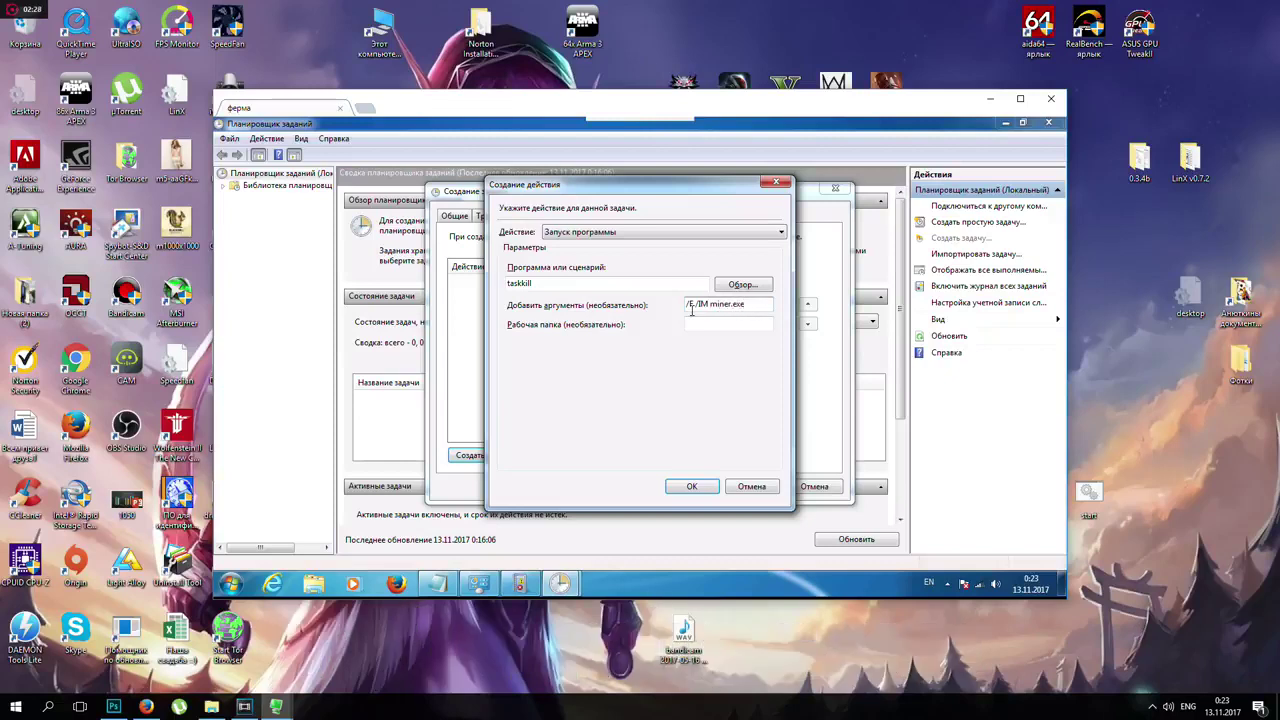
left_click(705, 489)
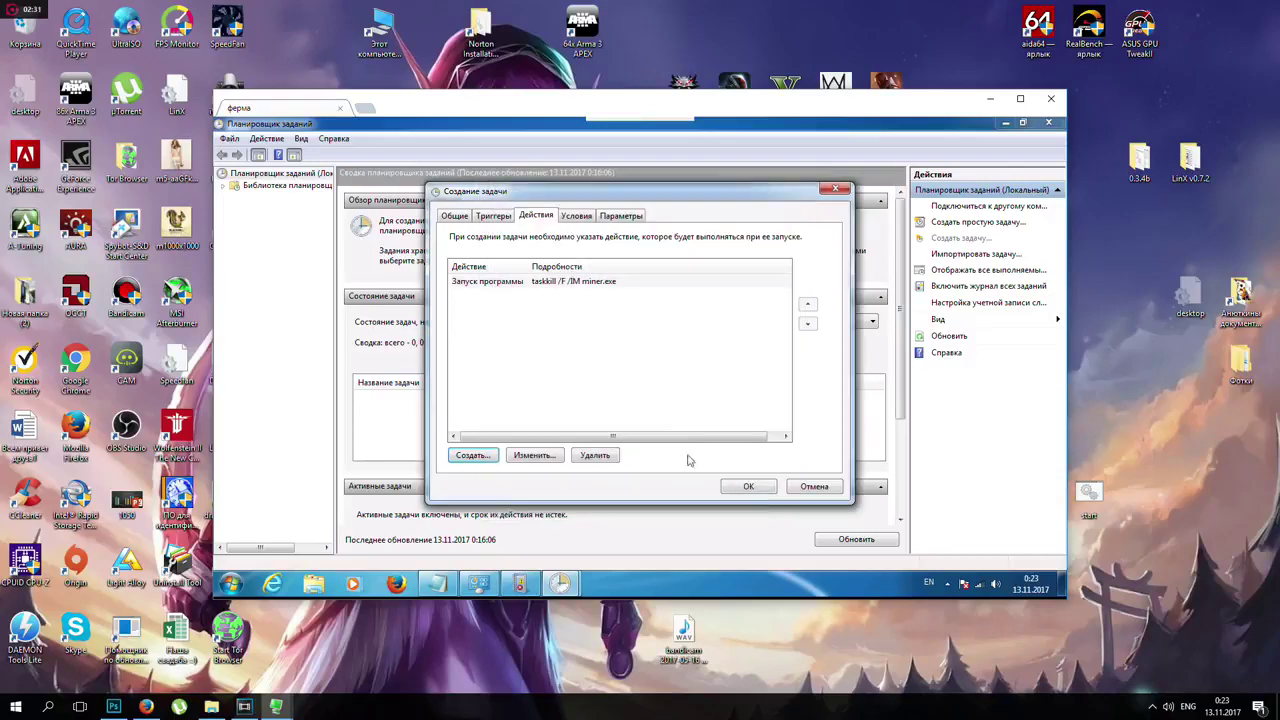
- Turn off stopping the task when it runs longer than the set time, and save the task
left_click(621, 215)
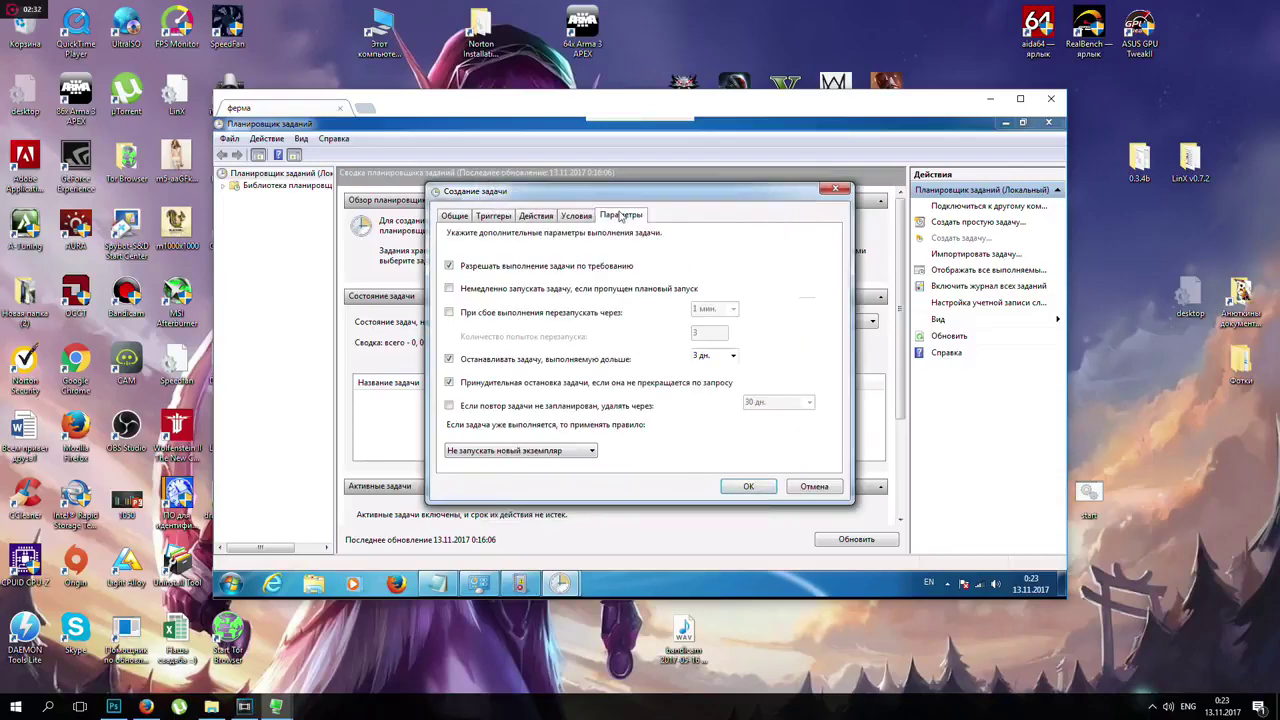
left_click(449, 359)
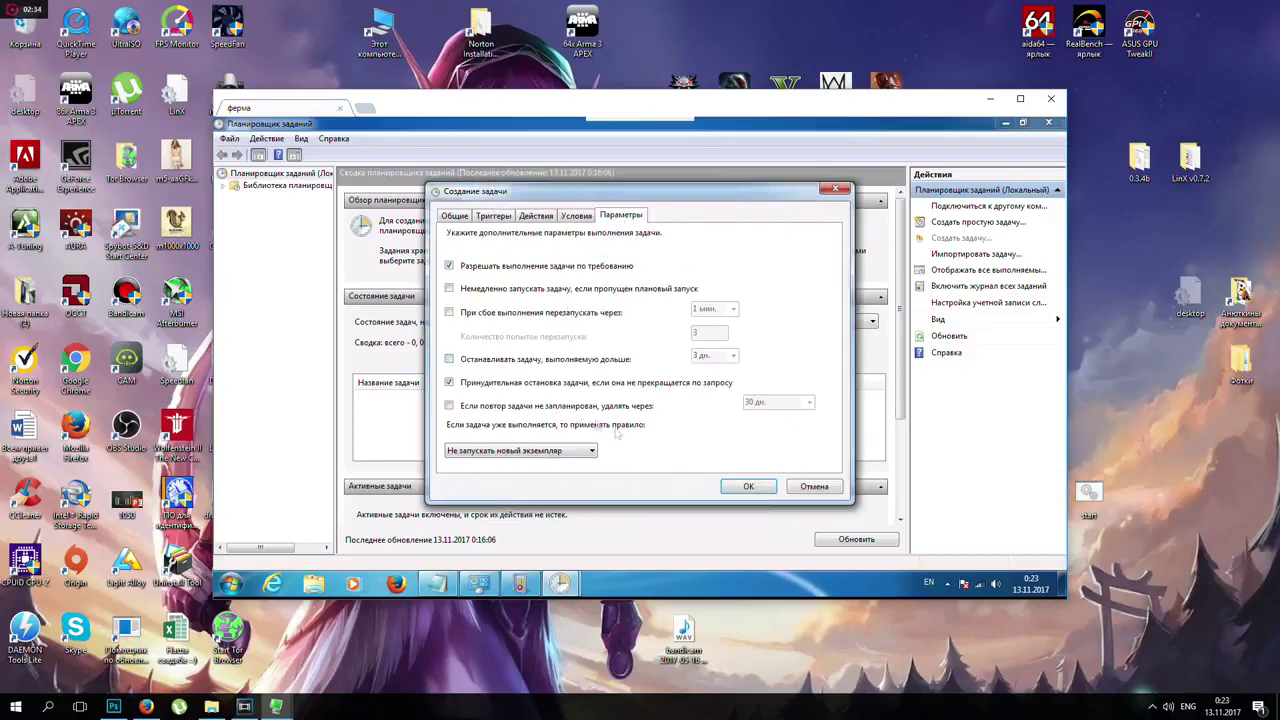
left_click(746, 488)
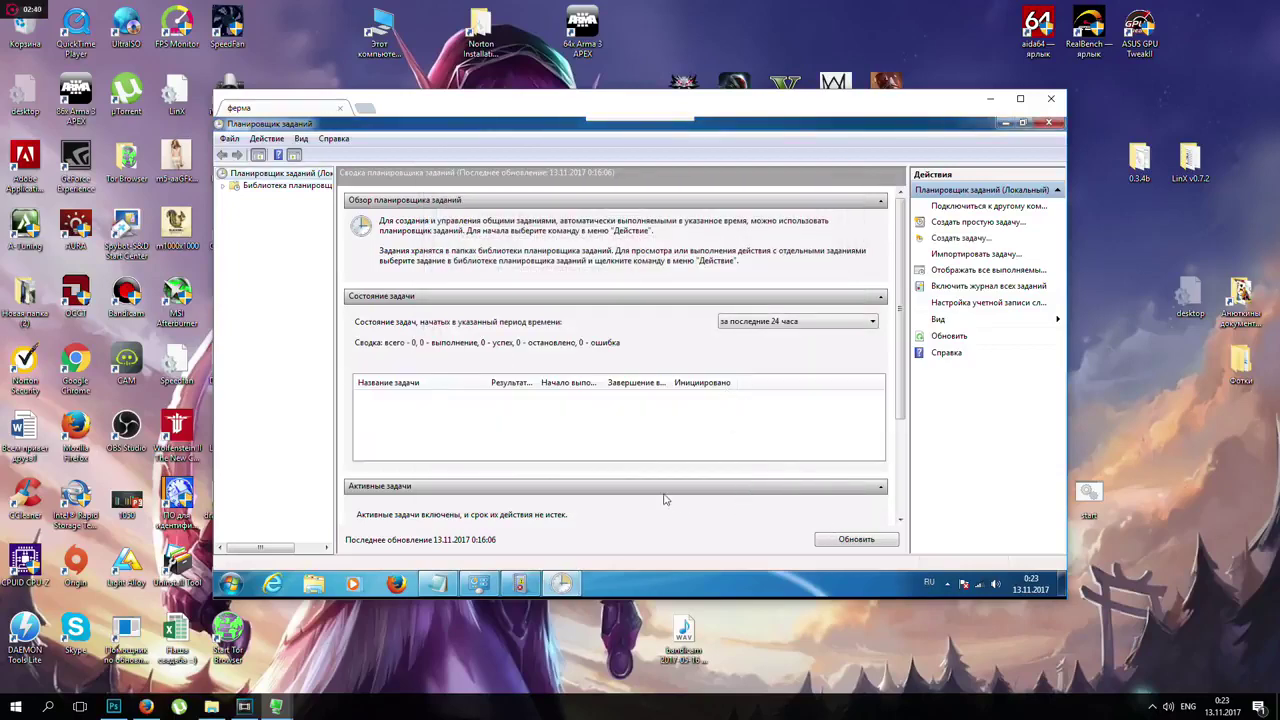
- Look through the active tasks for the Ошибка task
left_click(414, 511)
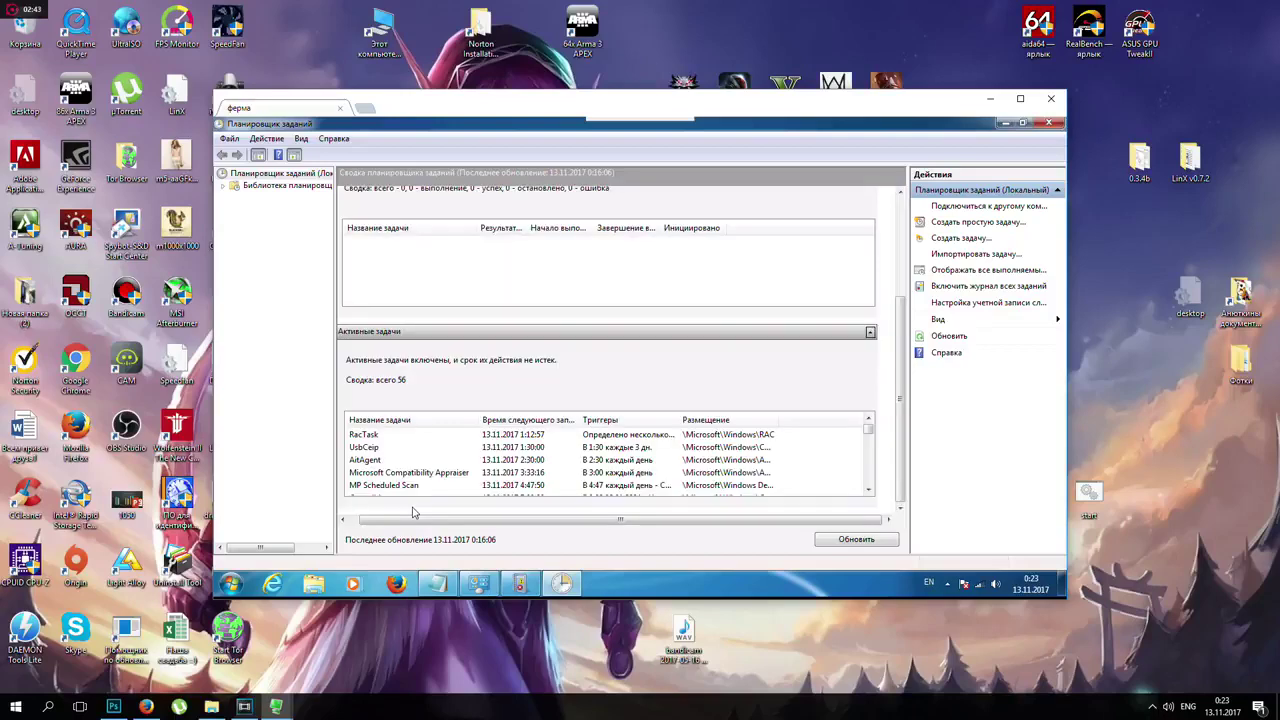
left_click_drag(870, 436, 868, 512)
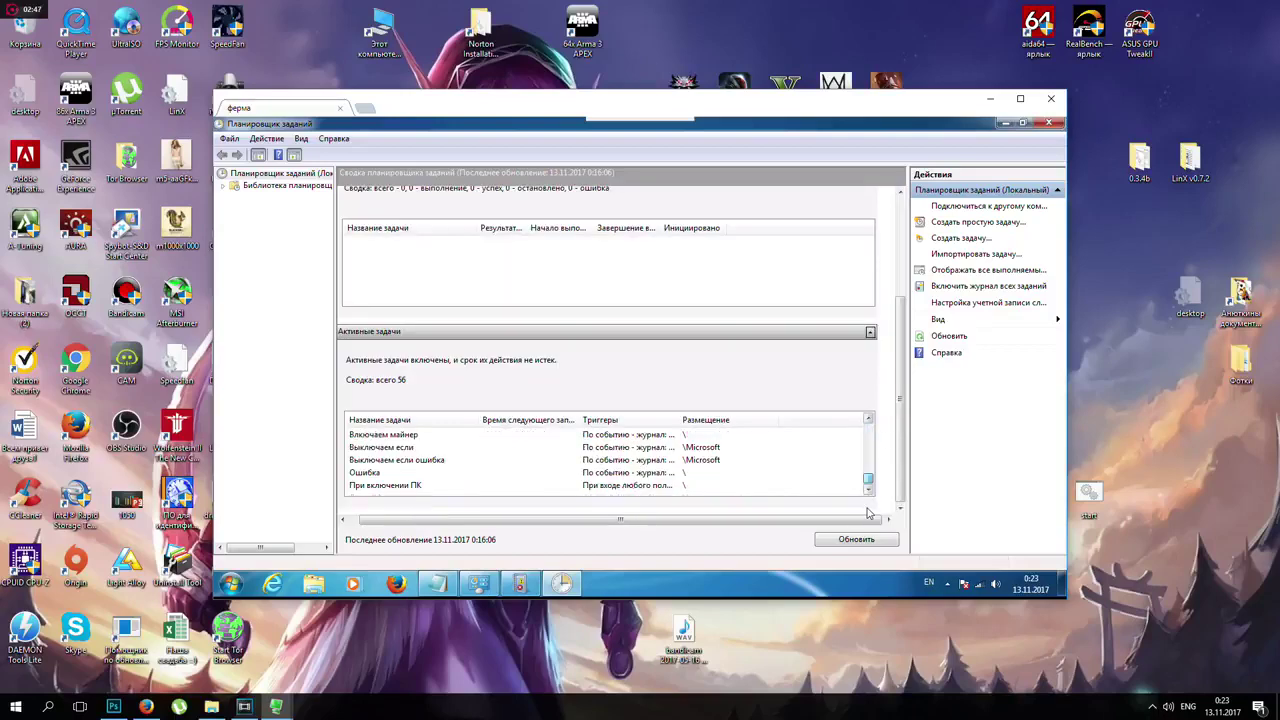
left_click(495, 472)
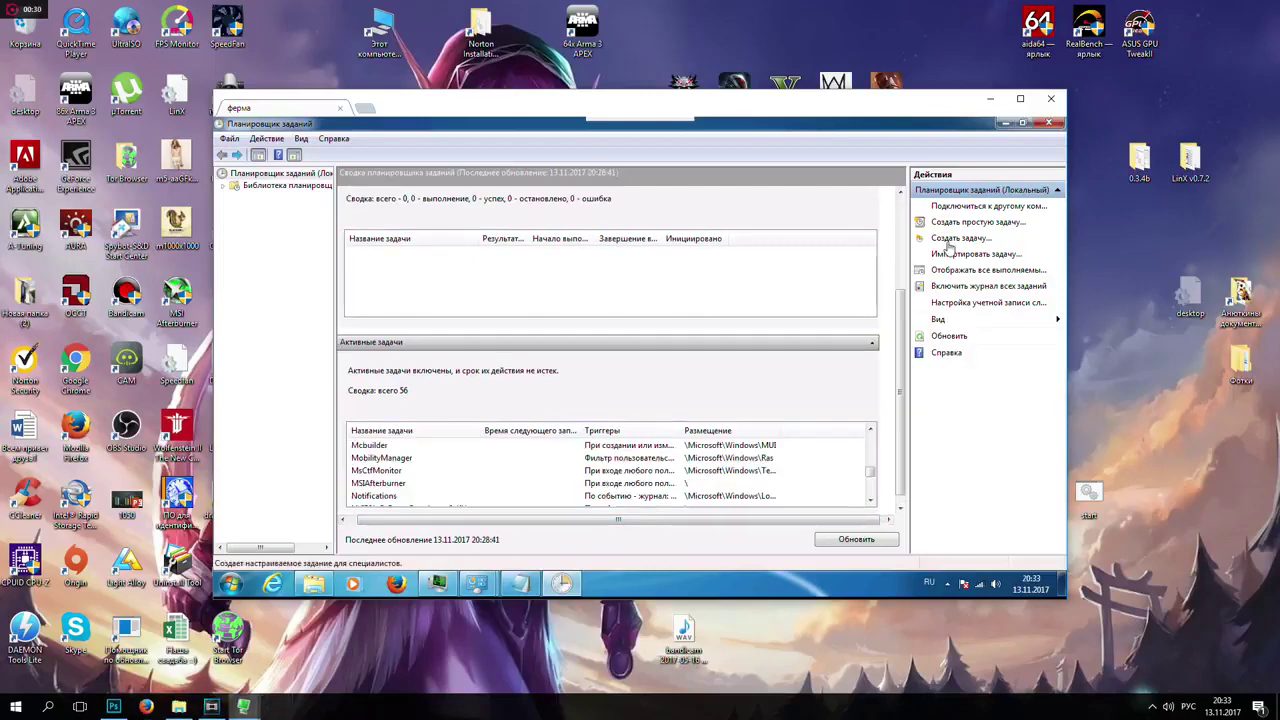
- Create a task named Включить снова and start an event-based trigger for it on the Система log
left_click(948, 241)
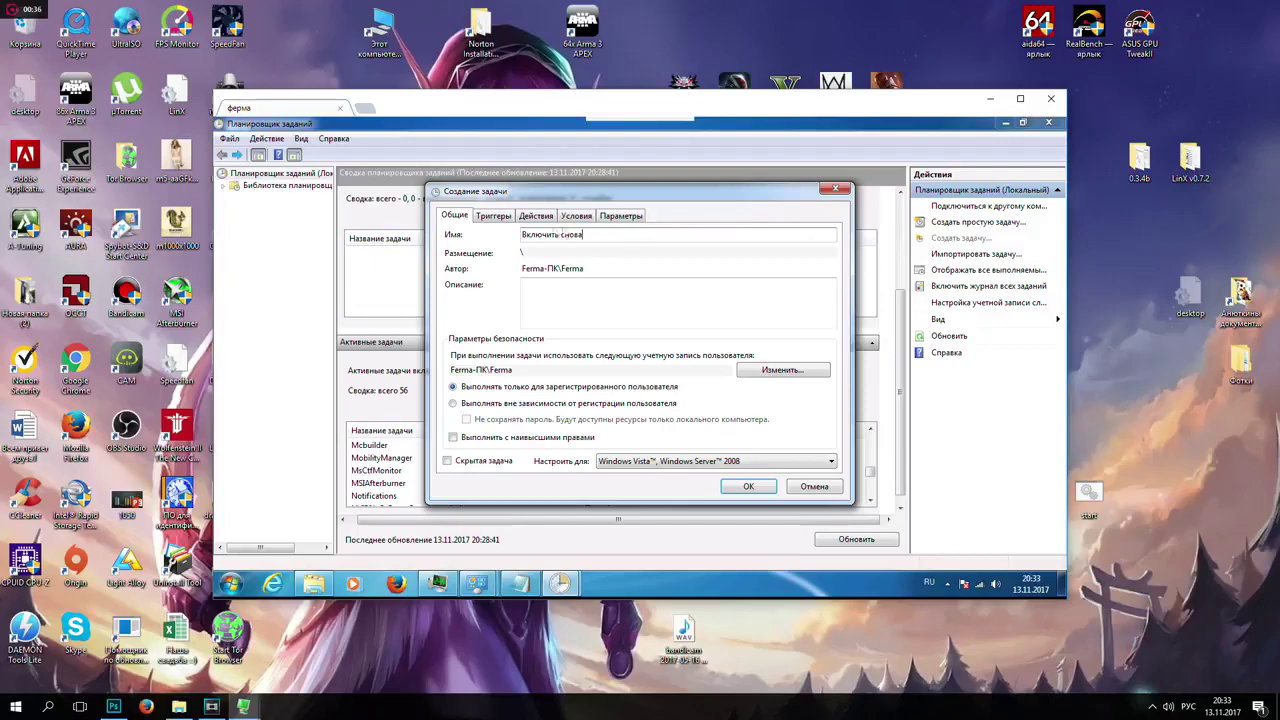
left_click(493, 217)
left_click(481, 455)
left_click(605, 203)
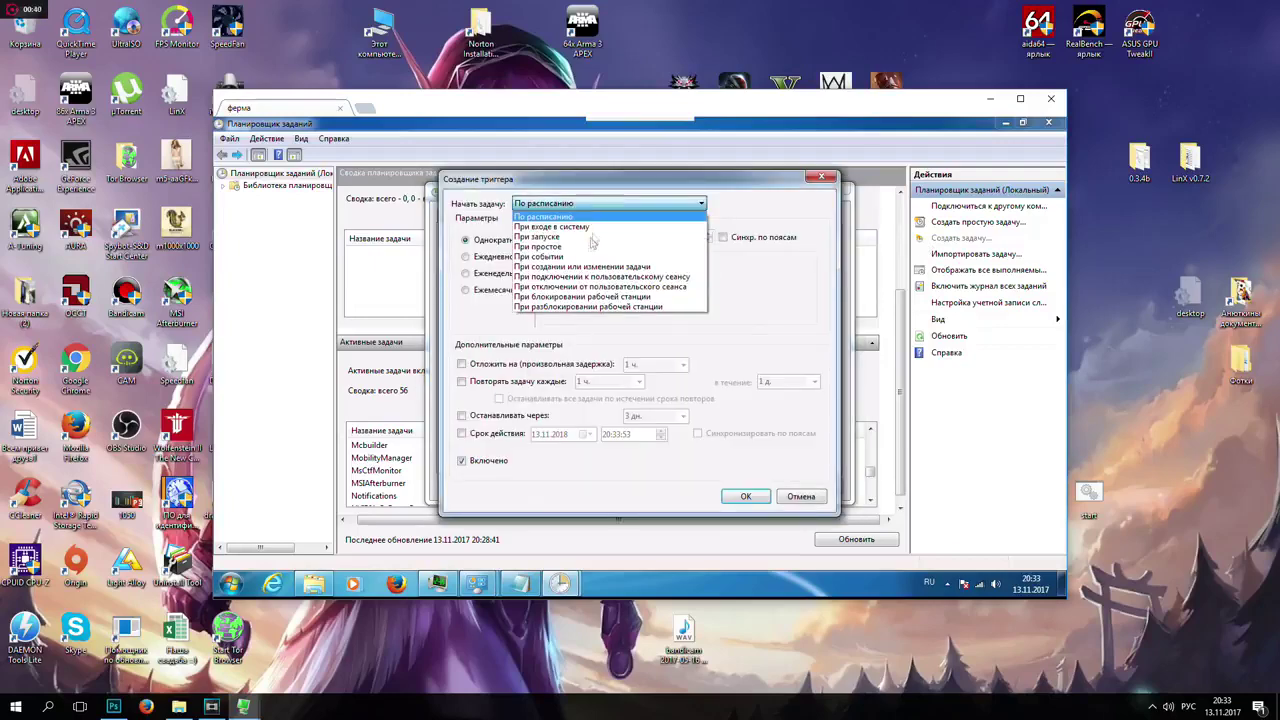
left_click(588, 250)
left_click(663, 245)
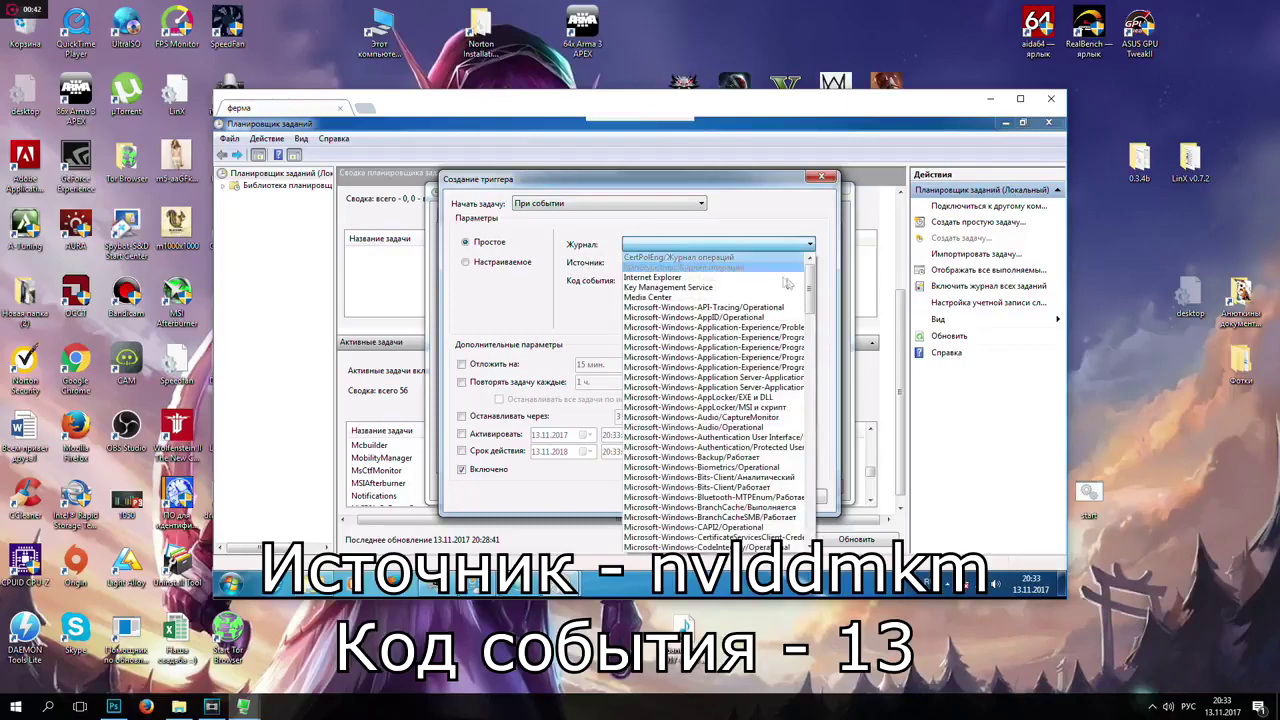
scroll(812, 420, "down", 5)
scroll(812, 420, "down", 10)
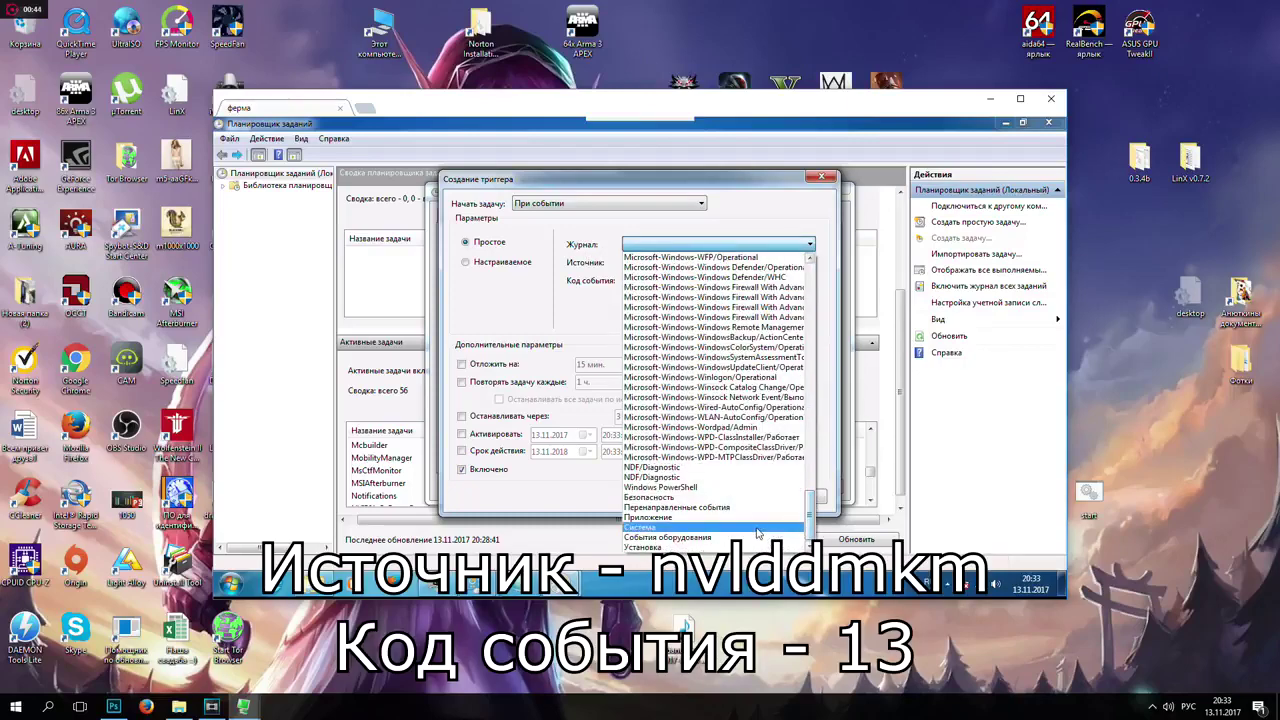
left_click(757, 528)
- Set the trigger's source to nvlddmkm, event ID to 13 and delay to 1 minute, and save it
left_click(652, 262)
type("nvlddmkm")
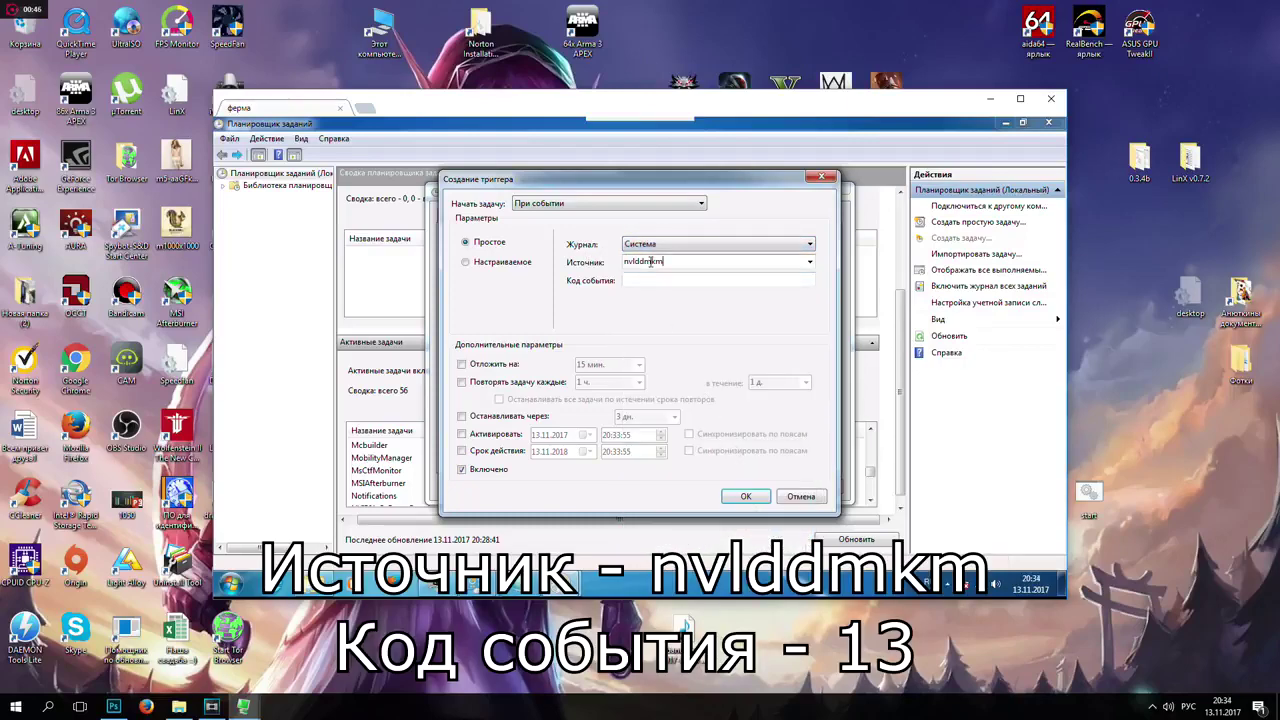
left_click(654, 281)
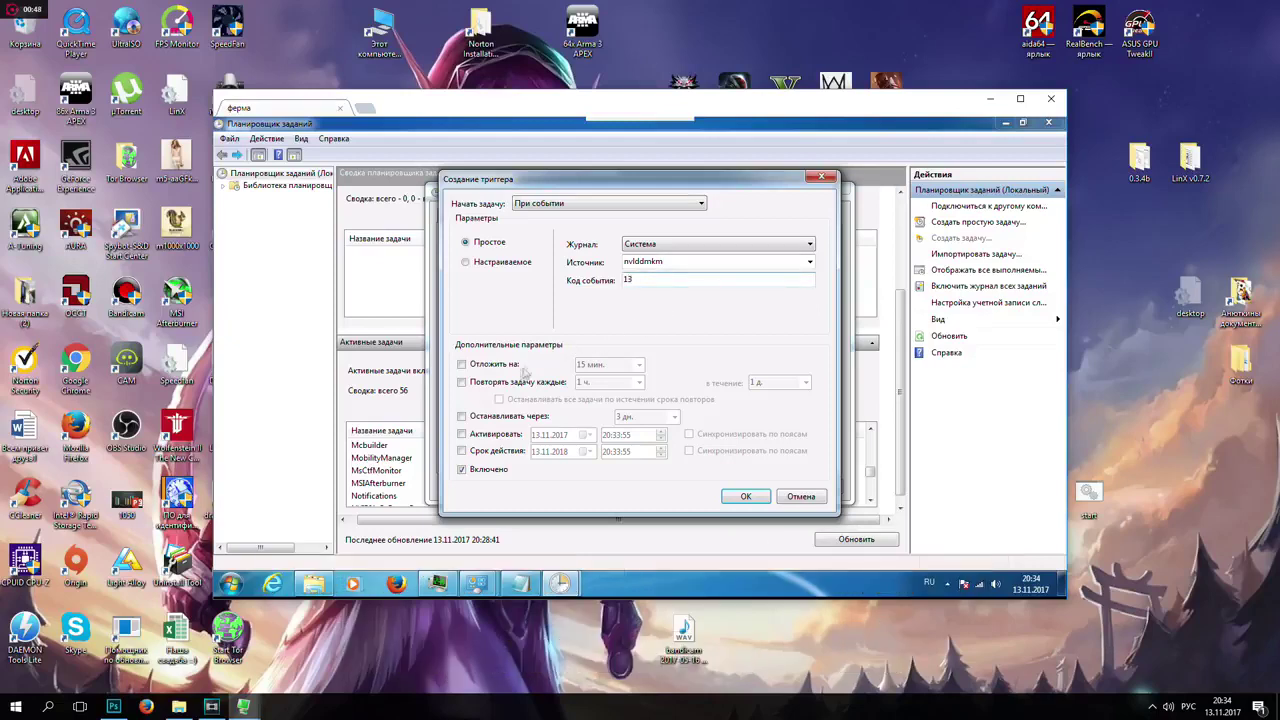
left_click(462, 365)
left_click(639, 364)
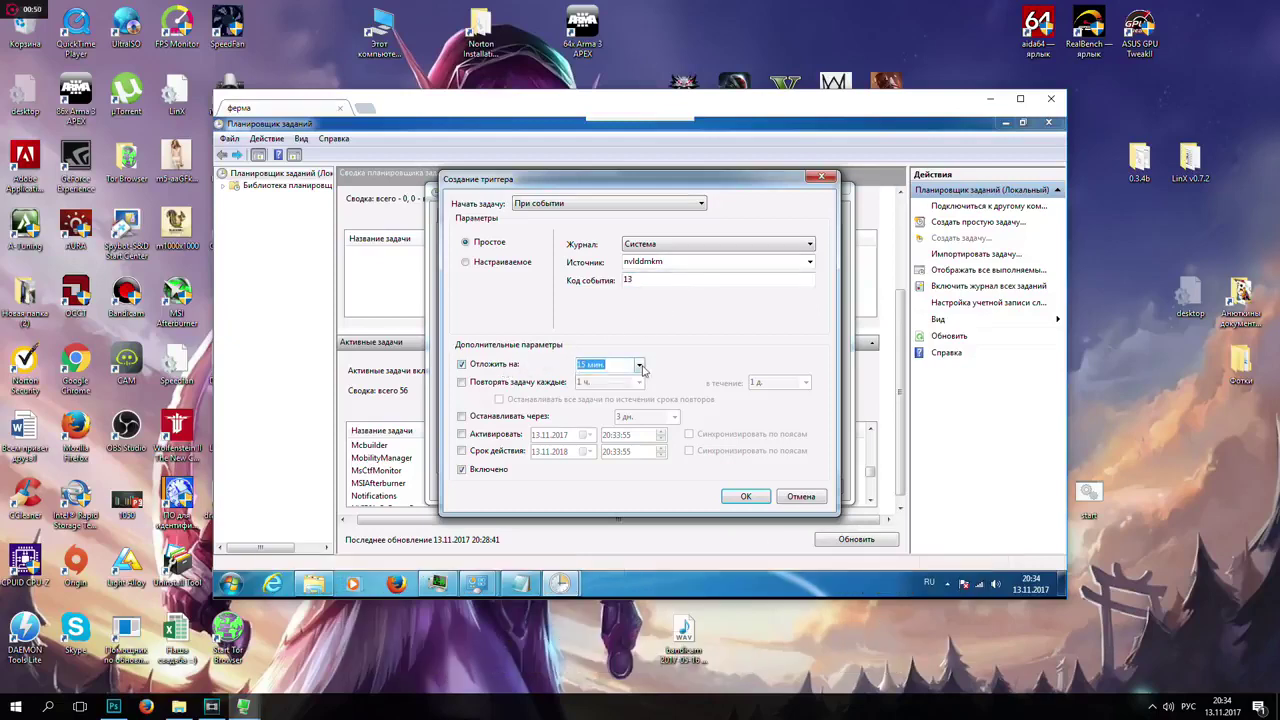
left_click(630, 392)
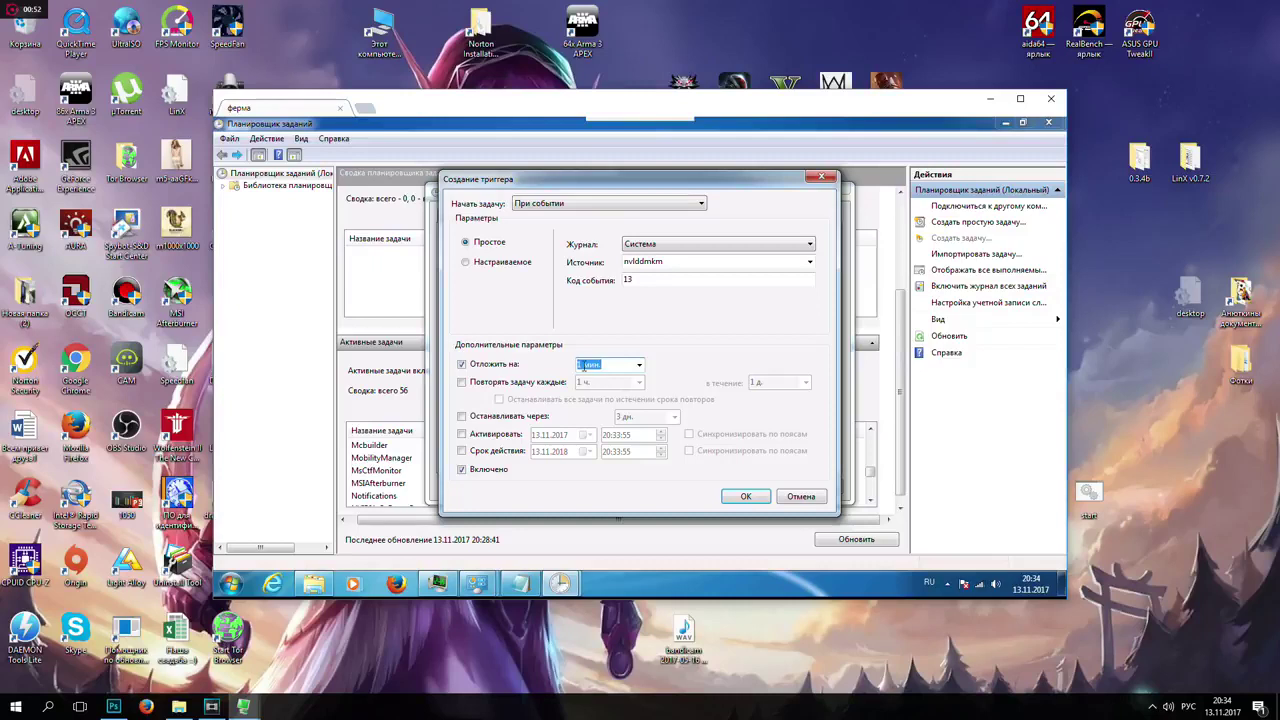
left_click(736, 499)
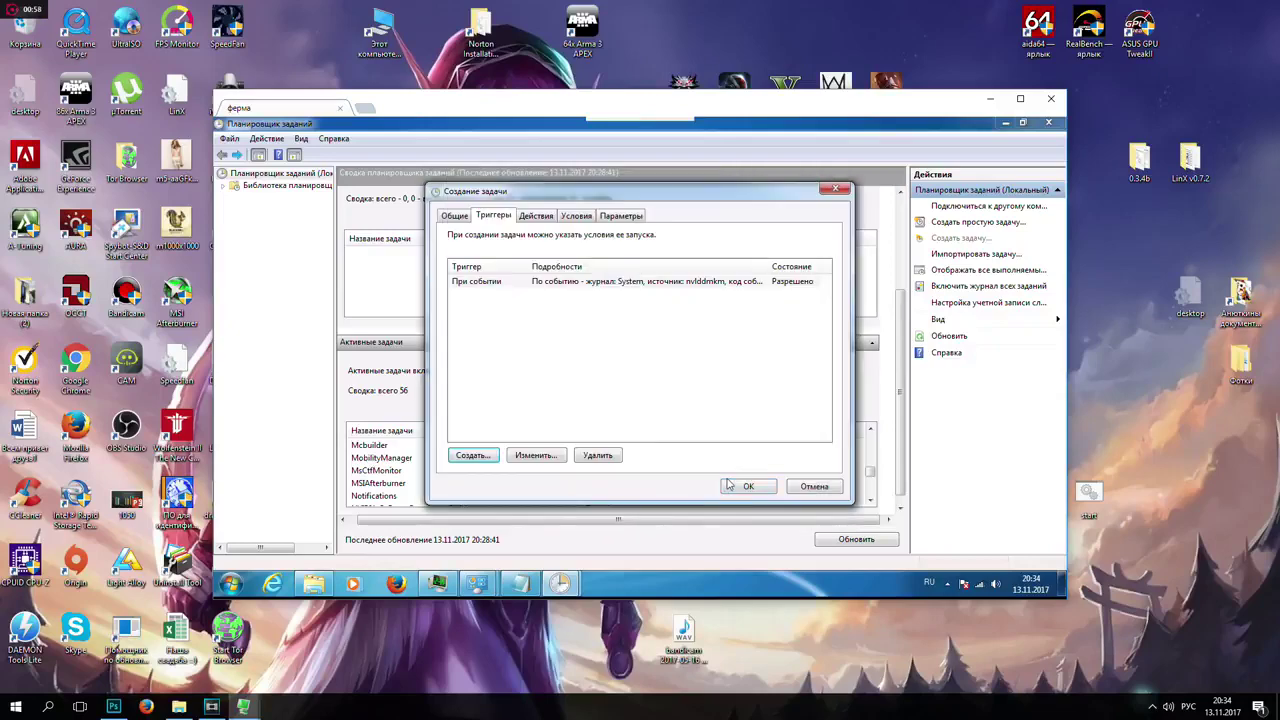
- Add an action that runs miner.exe from the 0.3.4b folder with the flypool --server arguments, and save it
left_click(534, 216)
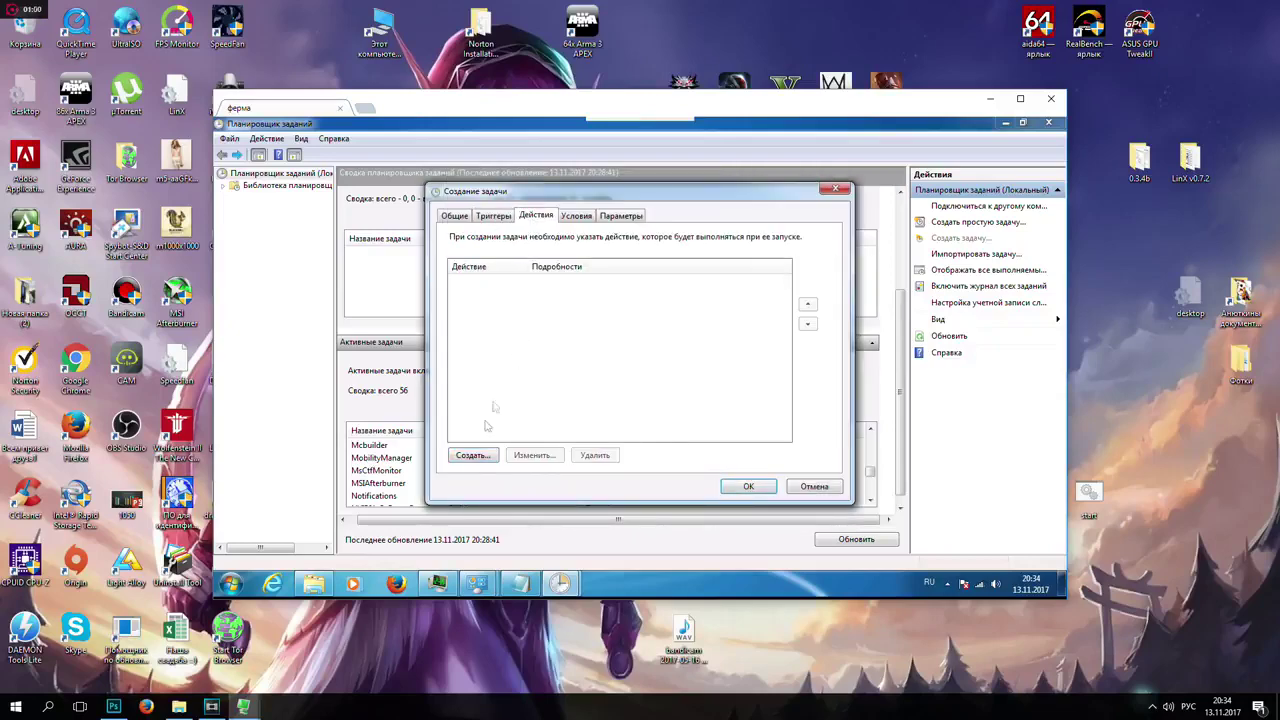
left_click(472, 455)
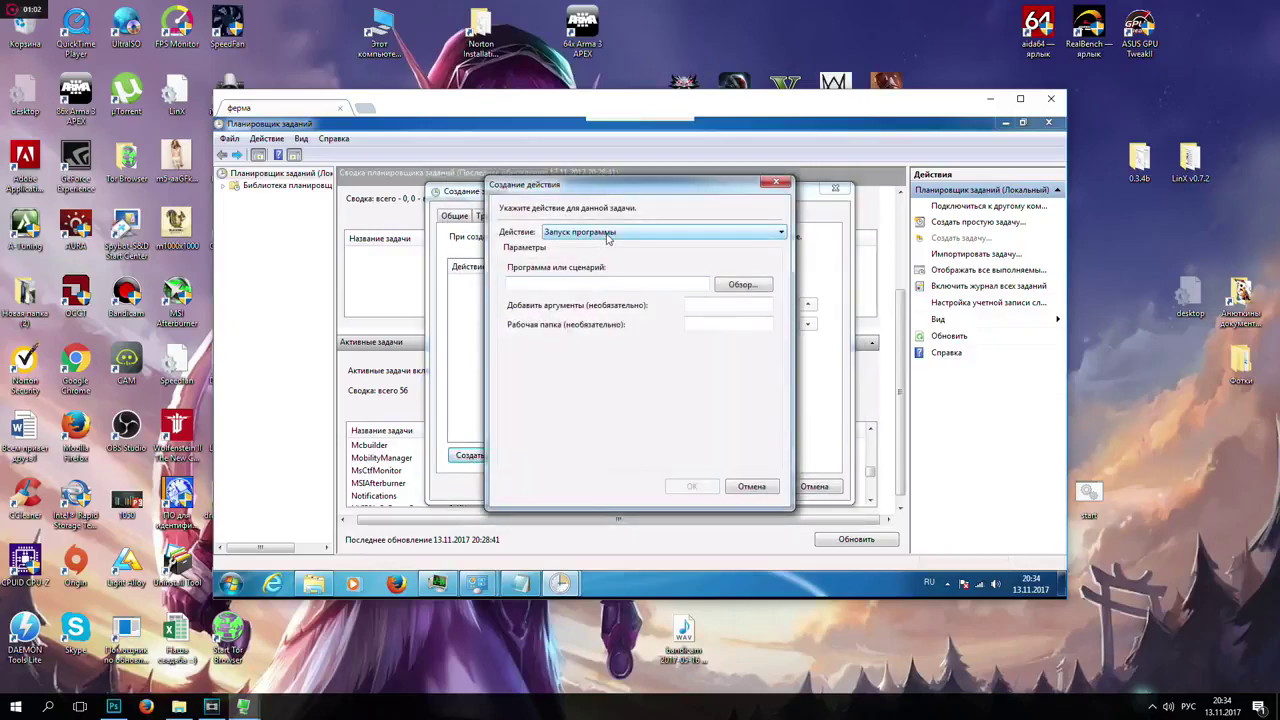
left_click(734, 289)
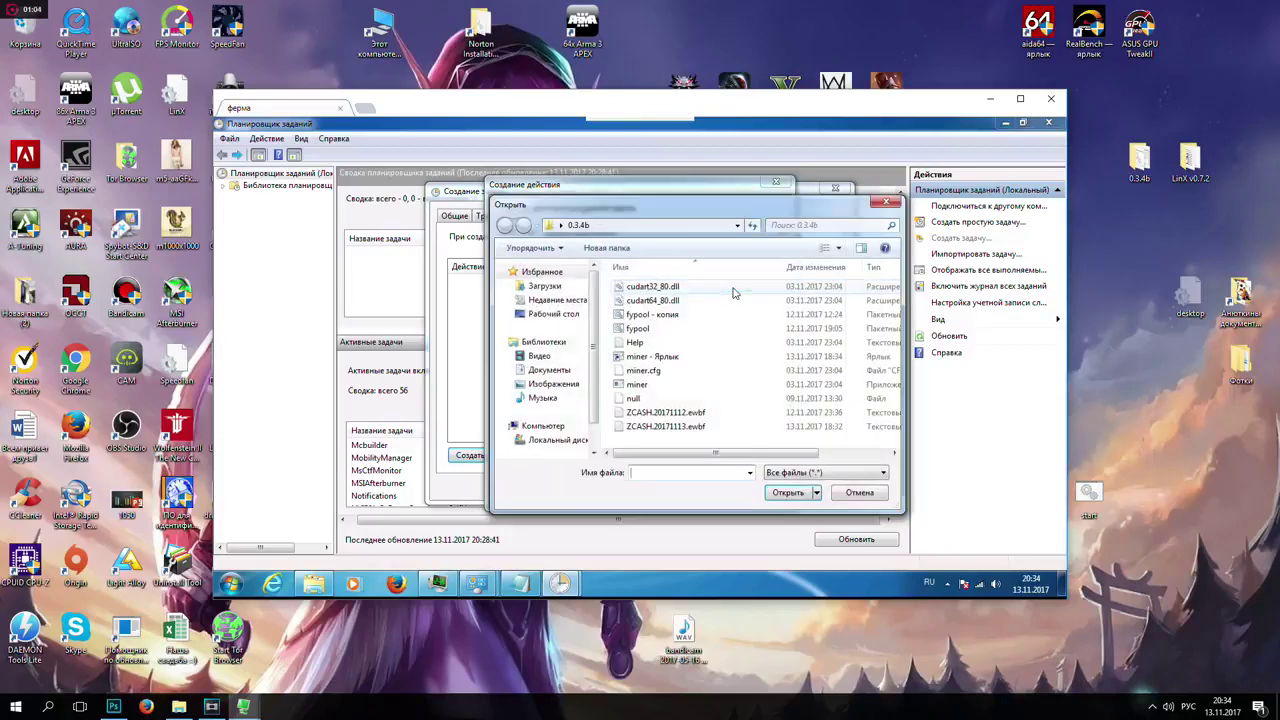
left_click(638, 384)
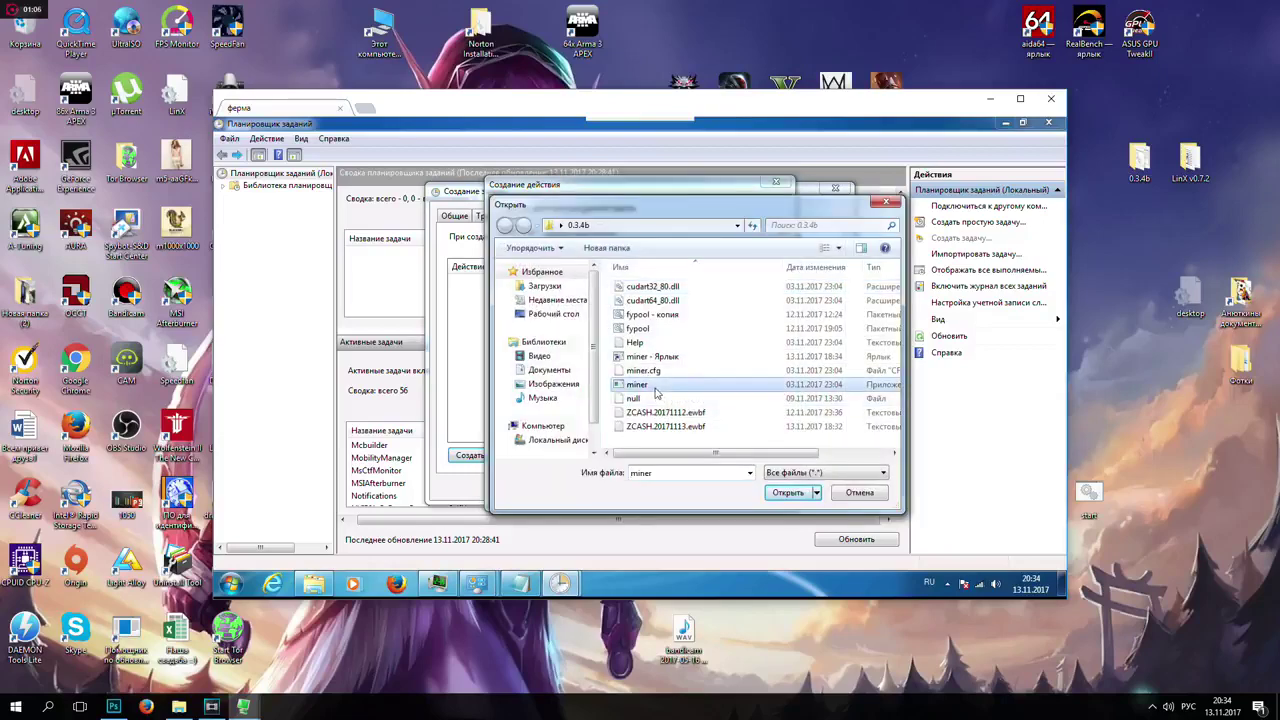
left_click(781, 495)
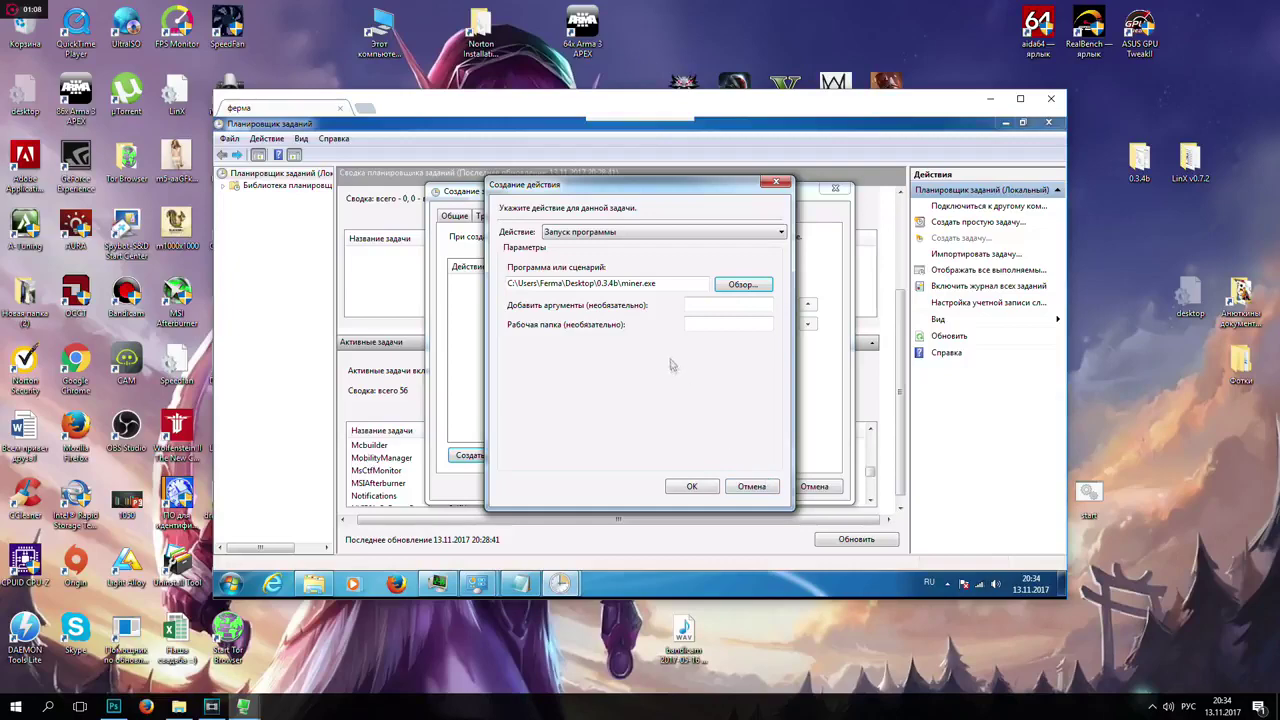
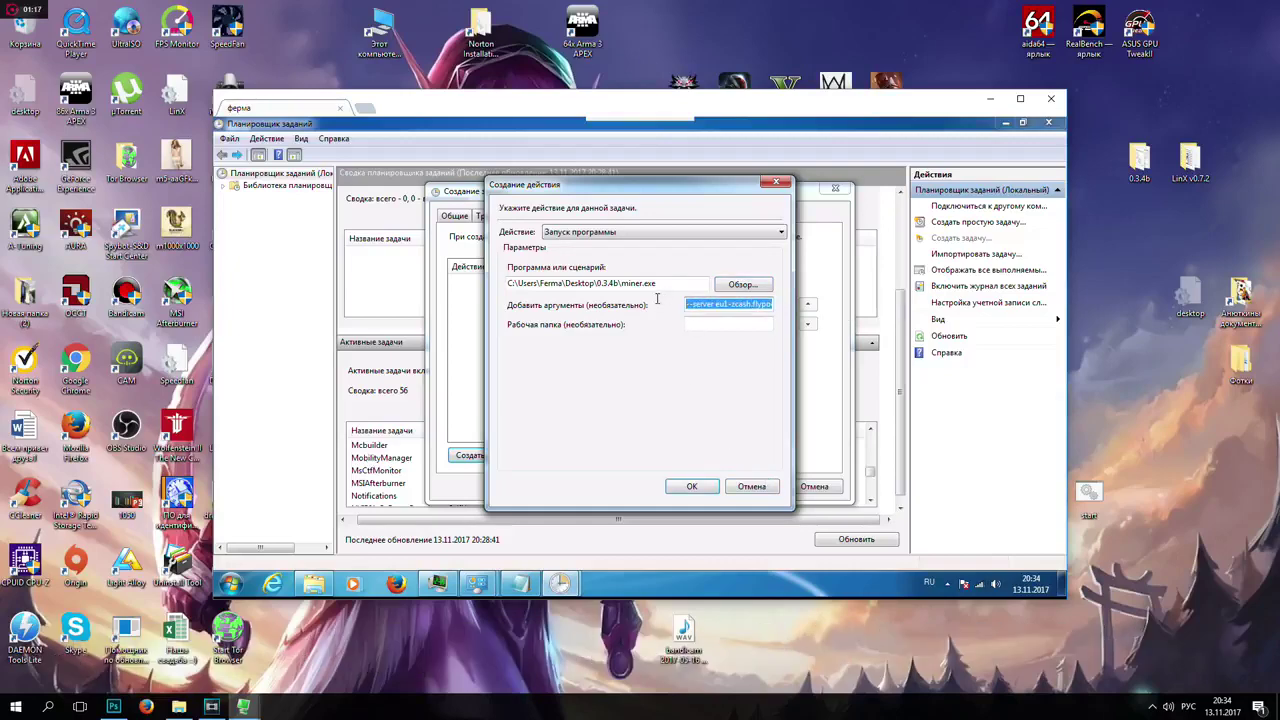
left_click(691, 486)
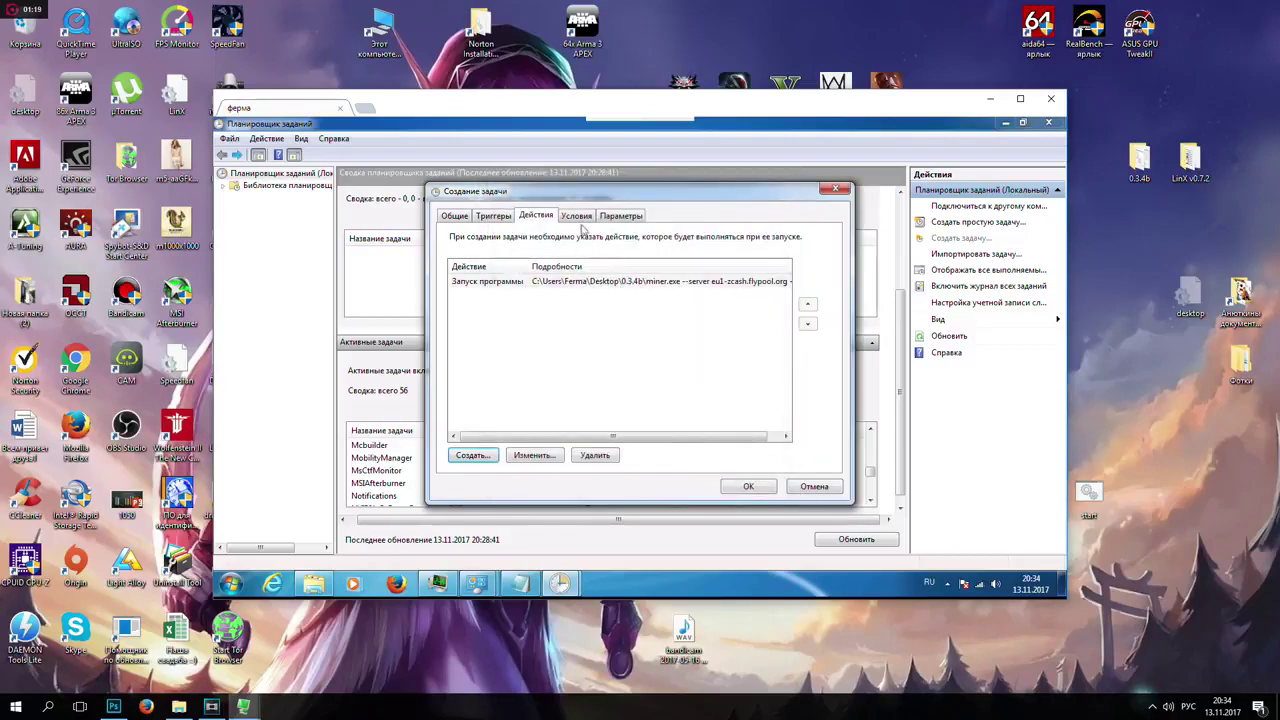
- Turn off stopping the Включить снова task when it runs longer than the set time, and save the task
left_click(606, 216)
left_click(449, 359)
left_click(749, 487)
- Find the Включить снова task among the active tasks and open it
left_click_drag(869, 468, 870, 512)
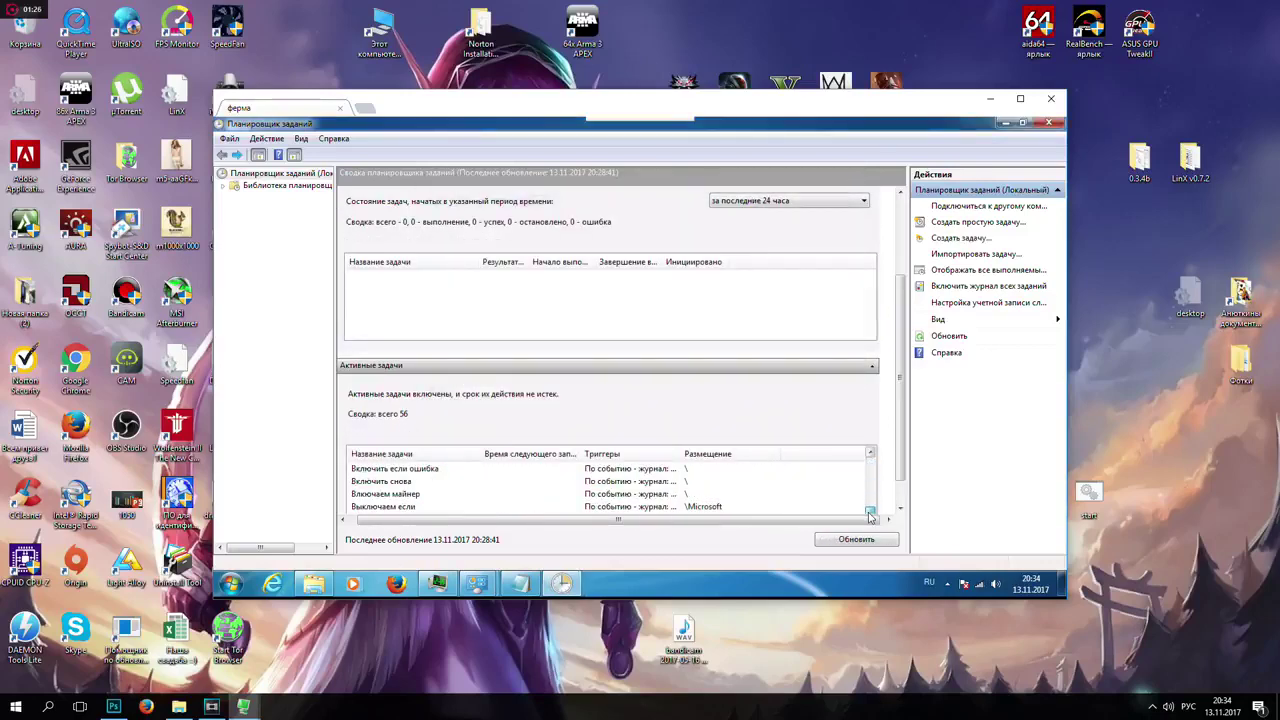
left_click(385, 481)
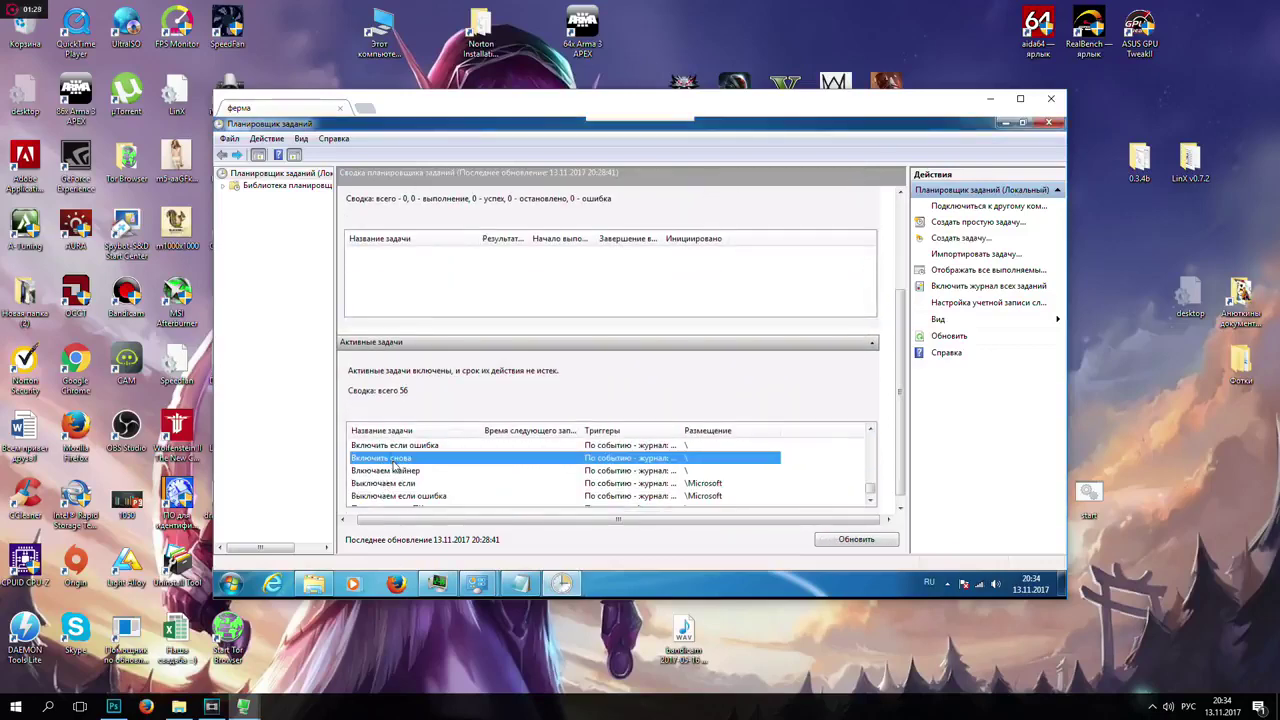
double_click(393, 459)
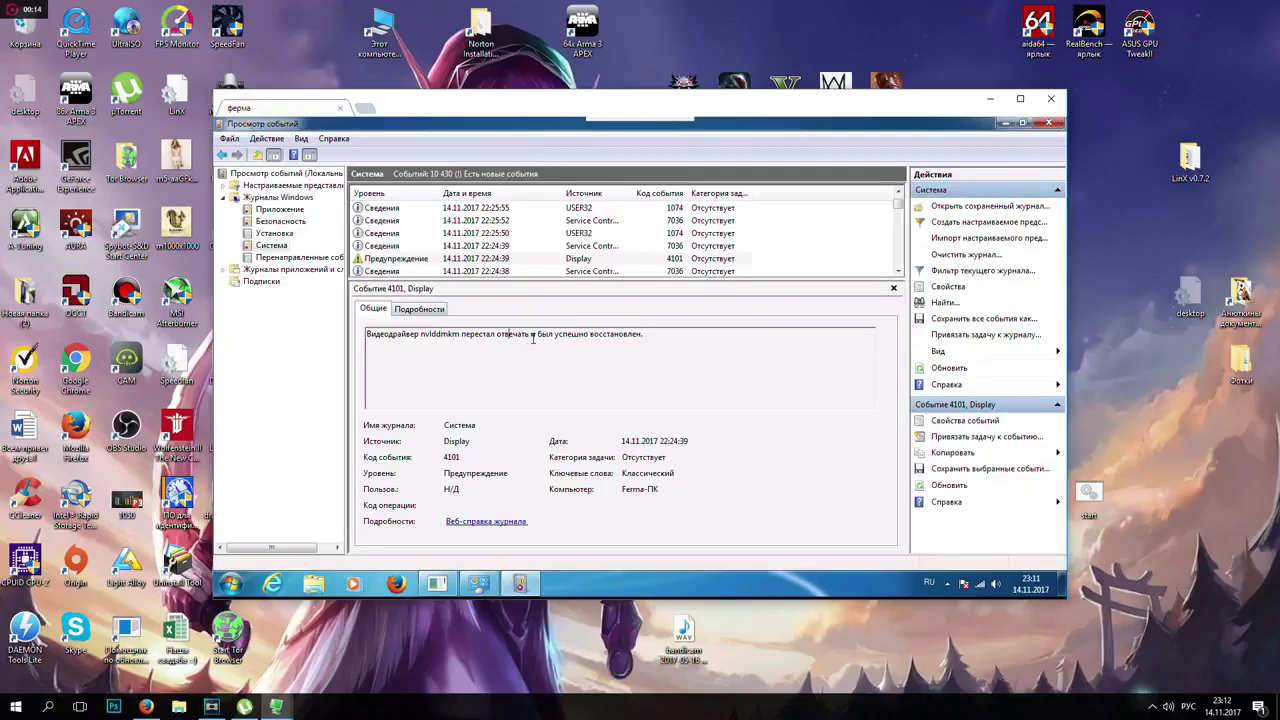
- Examine the message and details of the Display warning with event ID 4101 in the Система log
left_click(526, 260)
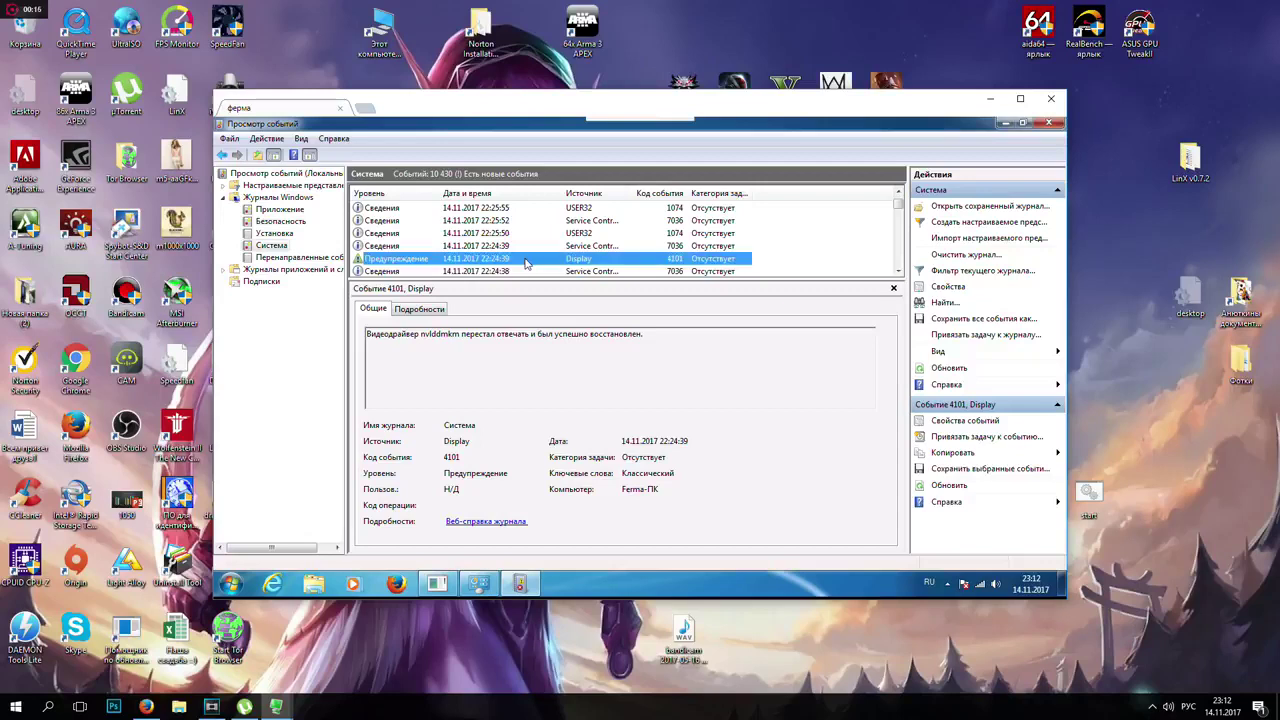
left_click_drag(647, 336, 379, 330)
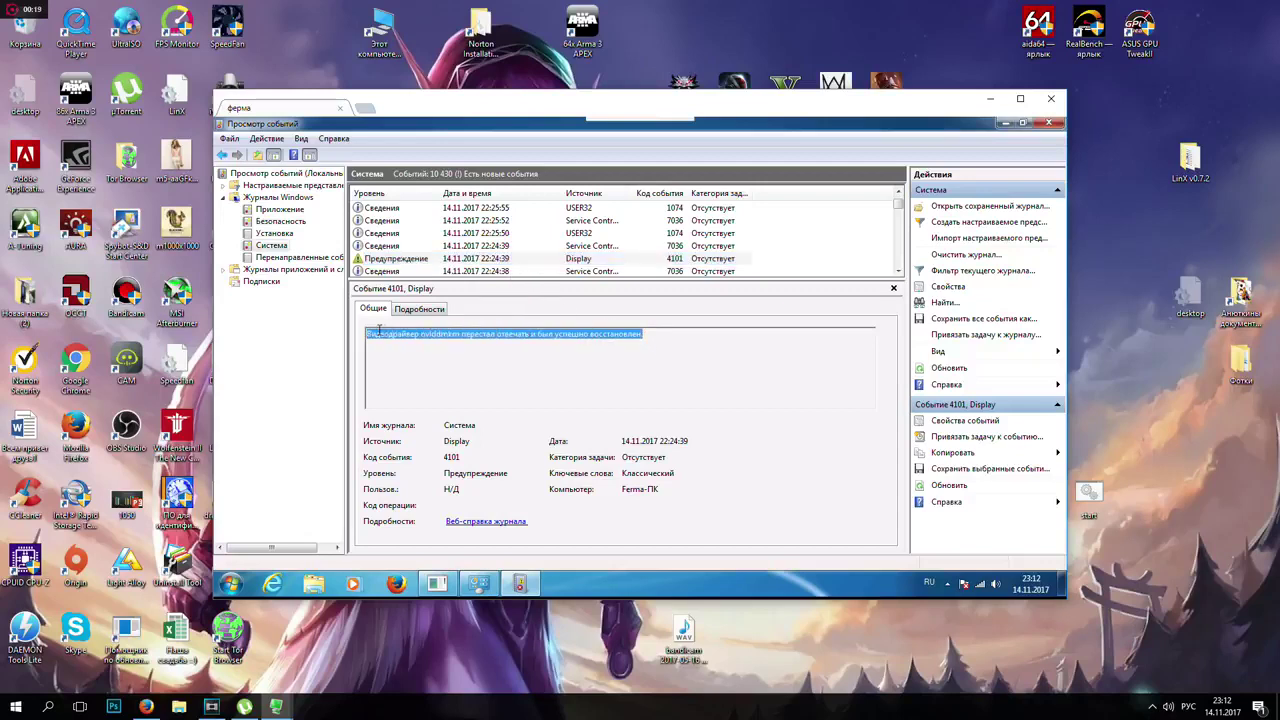
left_click(433, 364)
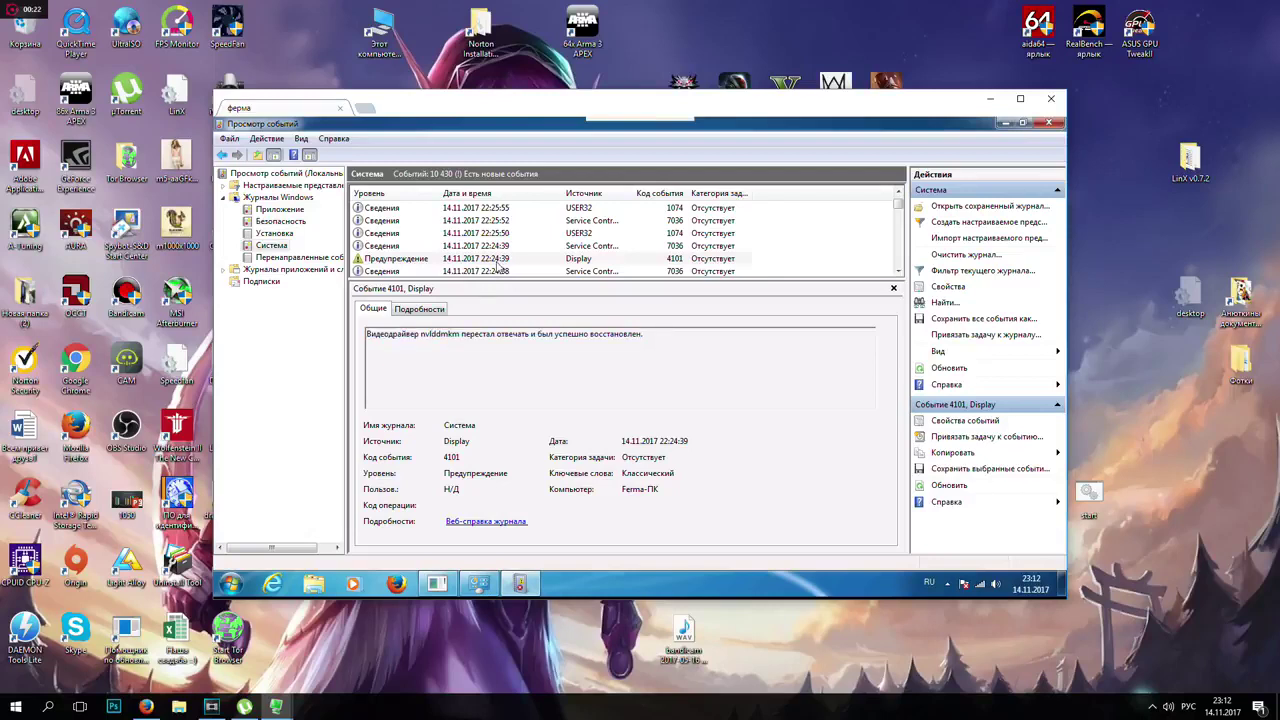
left_click(496, 260)
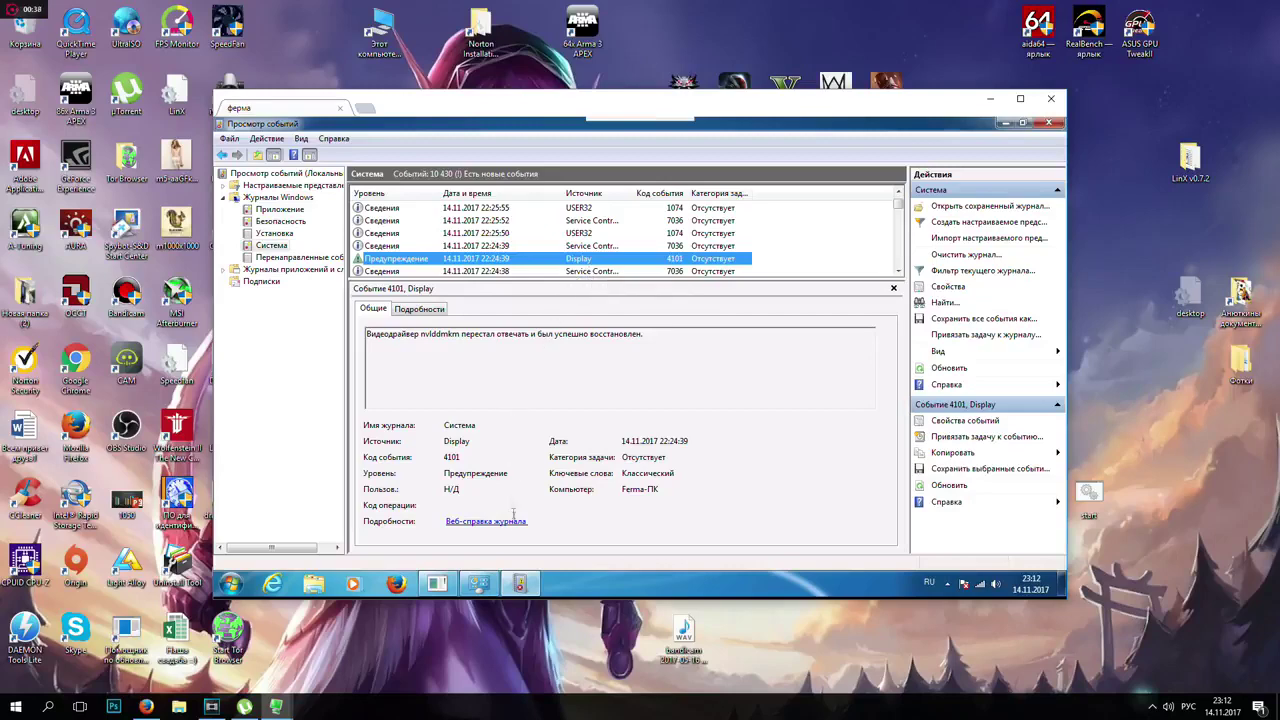
- Open Task Scheduler and start a new task with an event-based trigger on the Система log
left_click(496, 589)
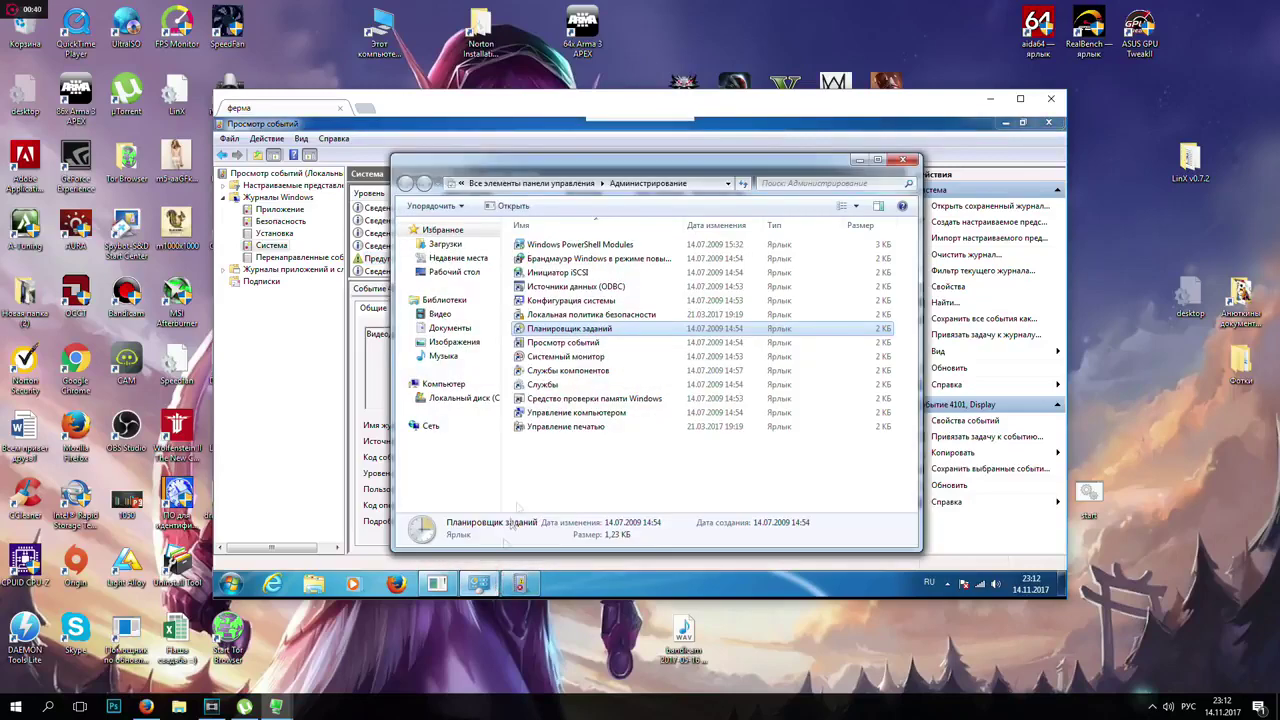
double_click(578, 330)
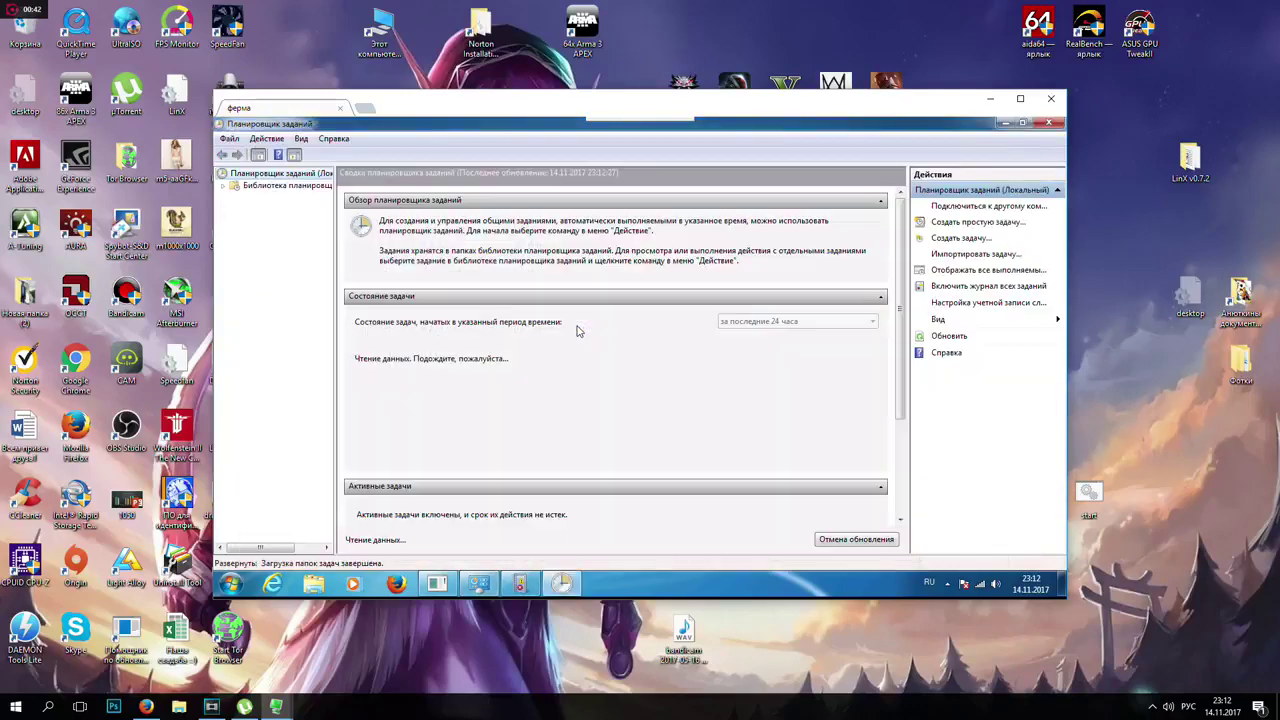
left_click(945, 239)
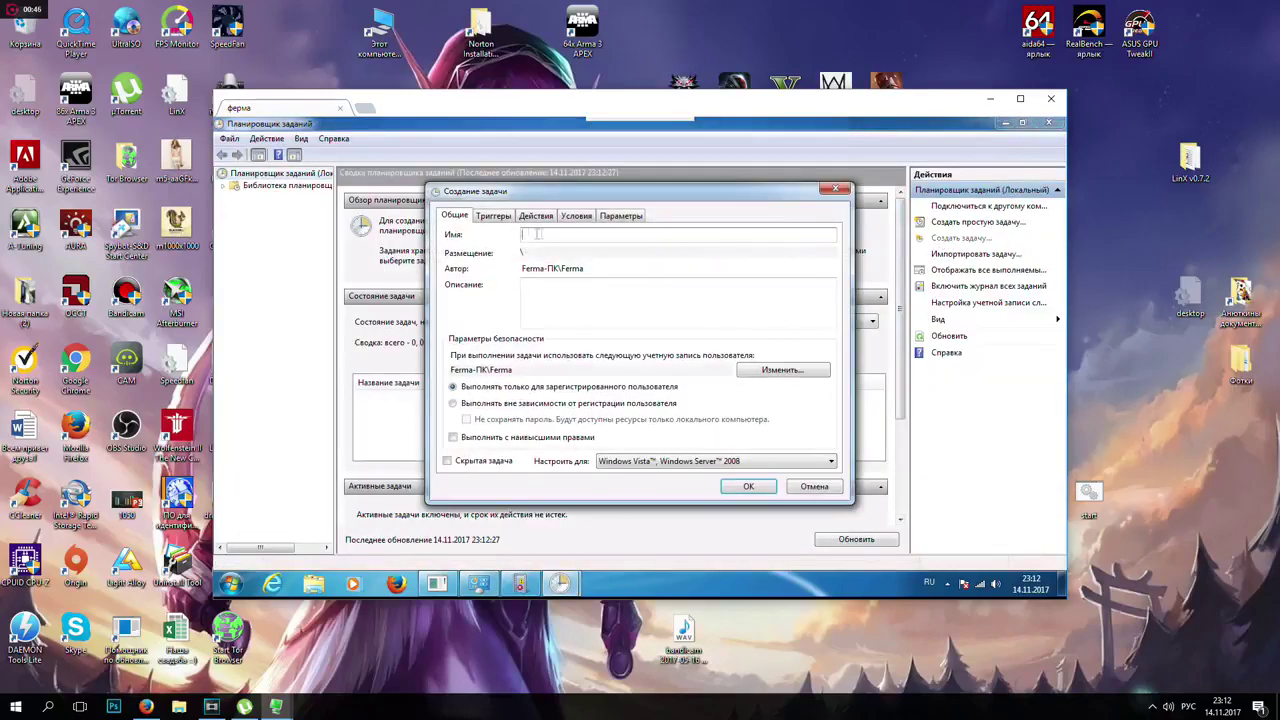
left_click(505, 219)
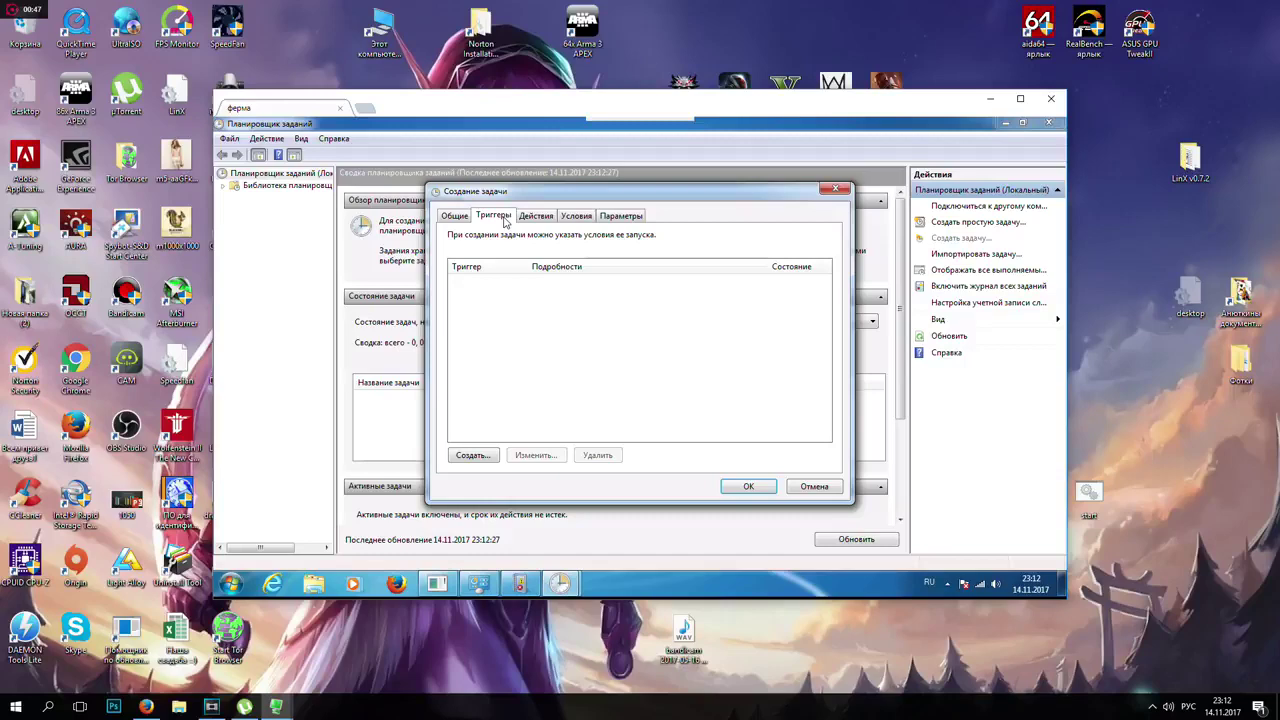
left_click(472, 455)
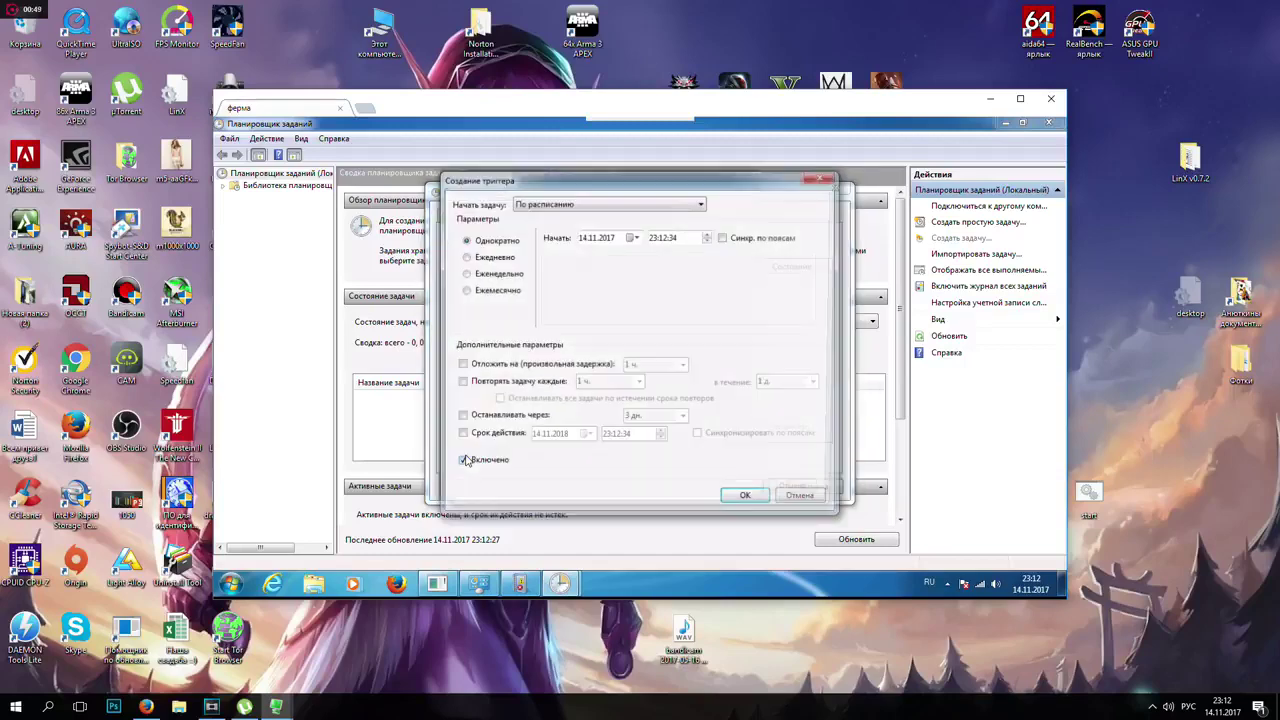
left_click(602, 207)
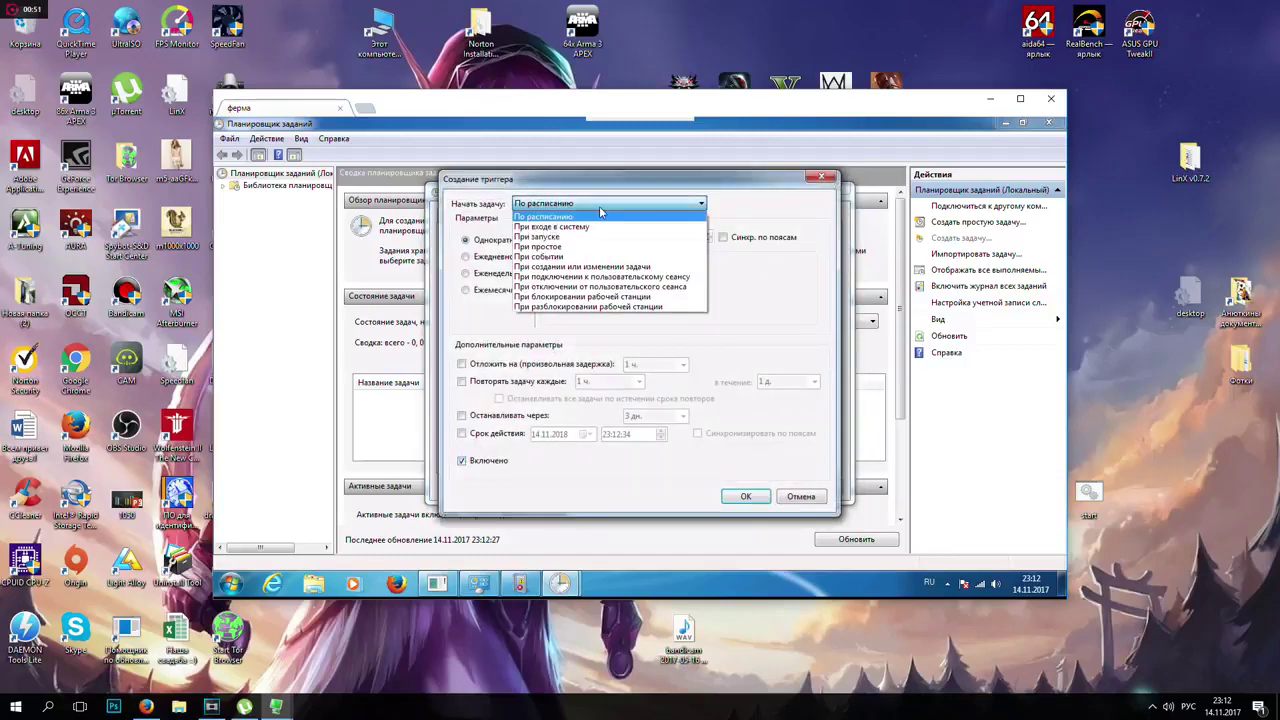
left_click(590, 257)
left_click(776, 244)
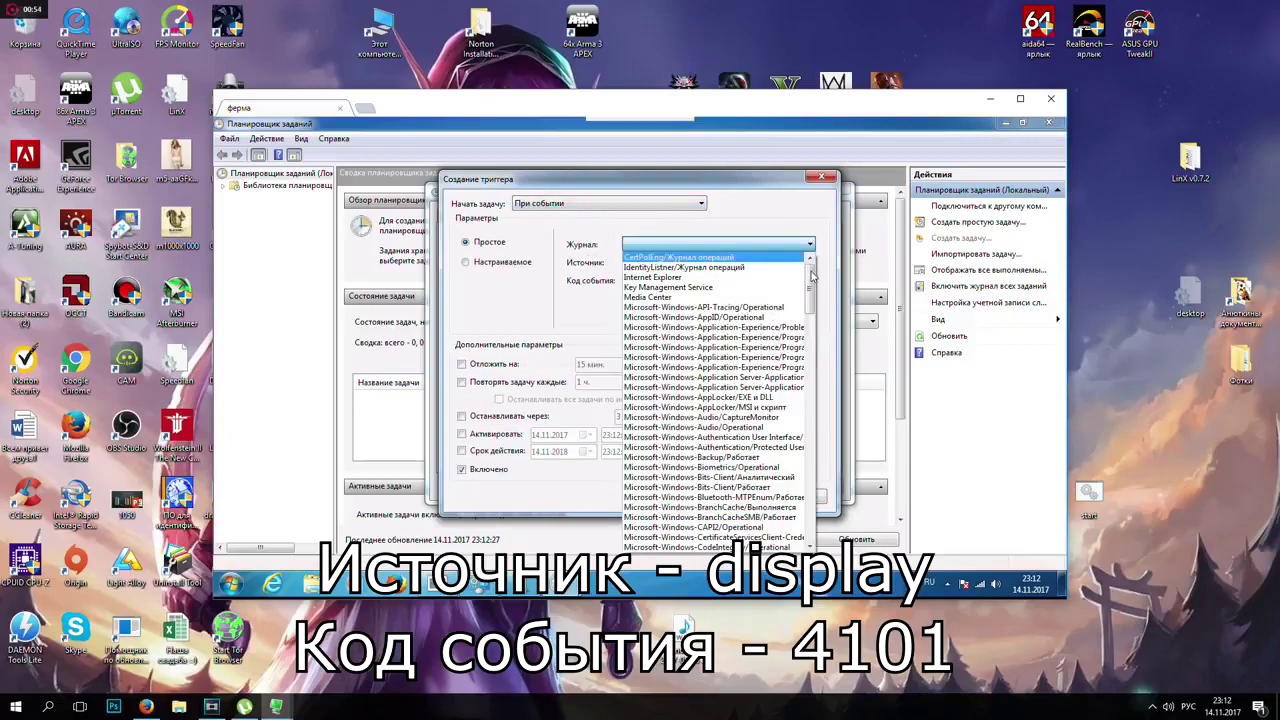
scroll(760, 450, "down", 10)
scroll(818, 535, "down", 5)
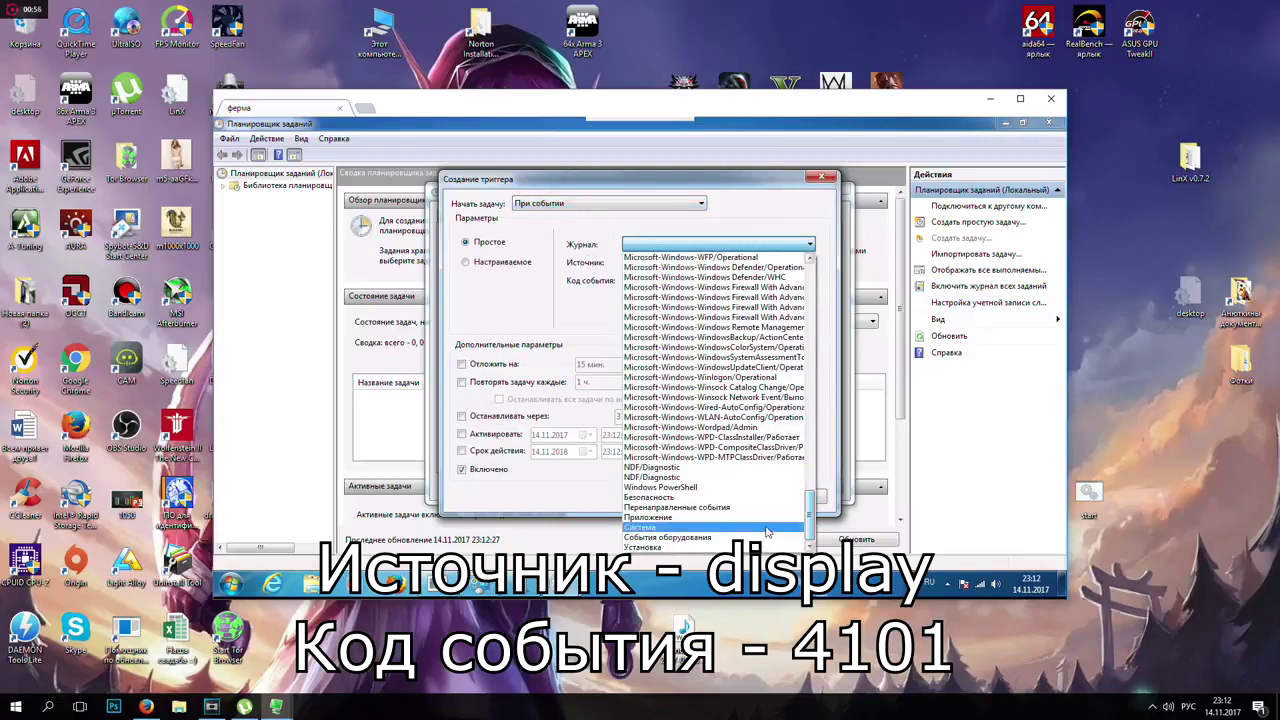
left_click(650, 545)
- Set the trigger's source to display and event ID to 4101, and cancel both the trigger and the task
left_click(657, 262)
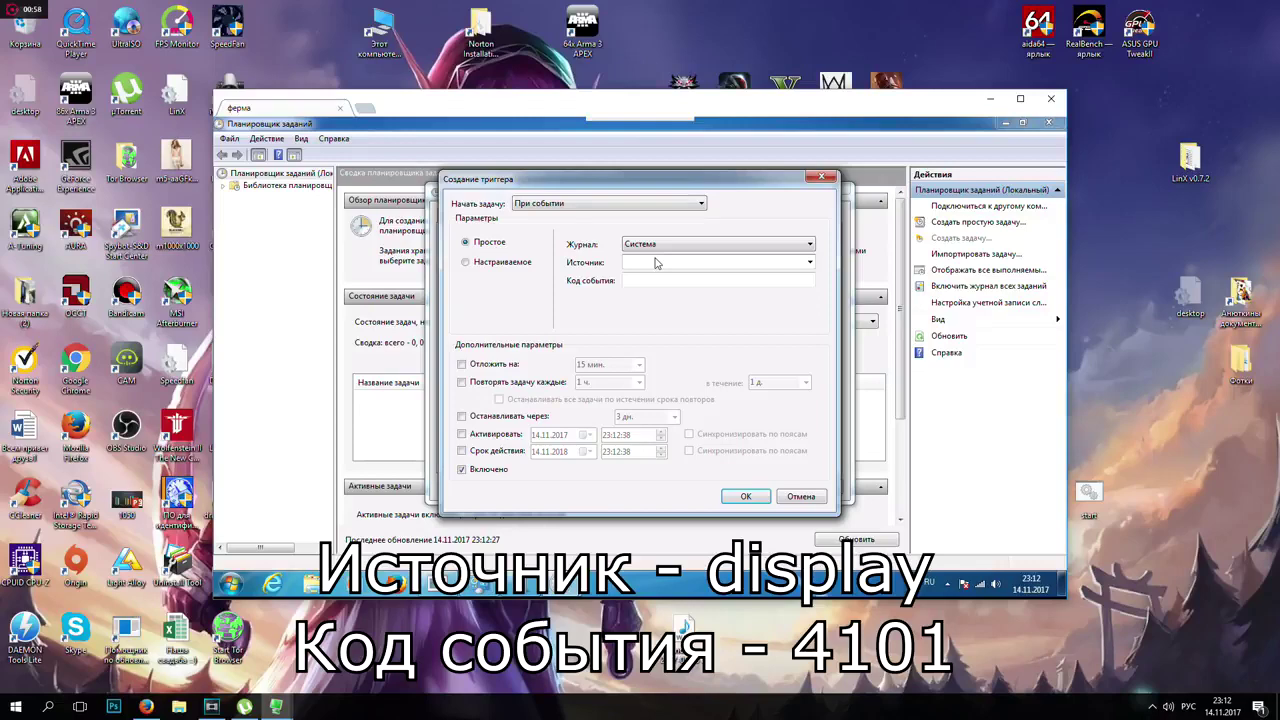
type("display")
key("Tab")
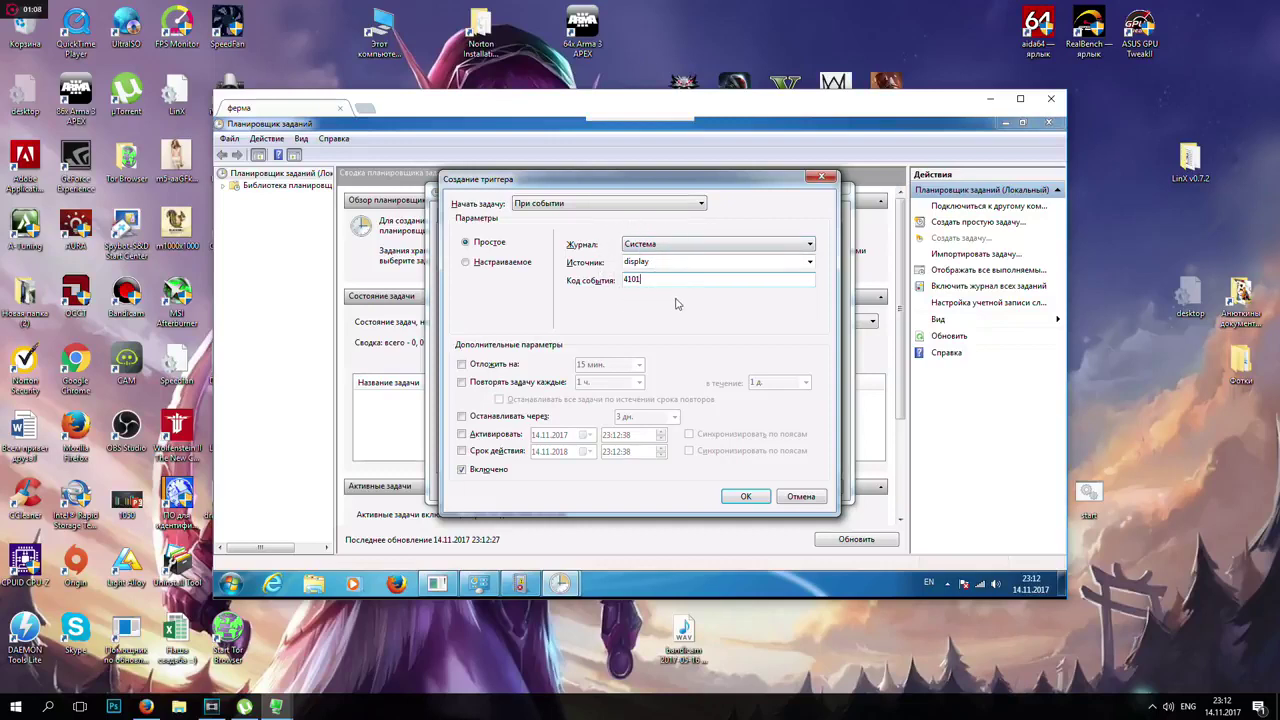
left_click(800, 497)
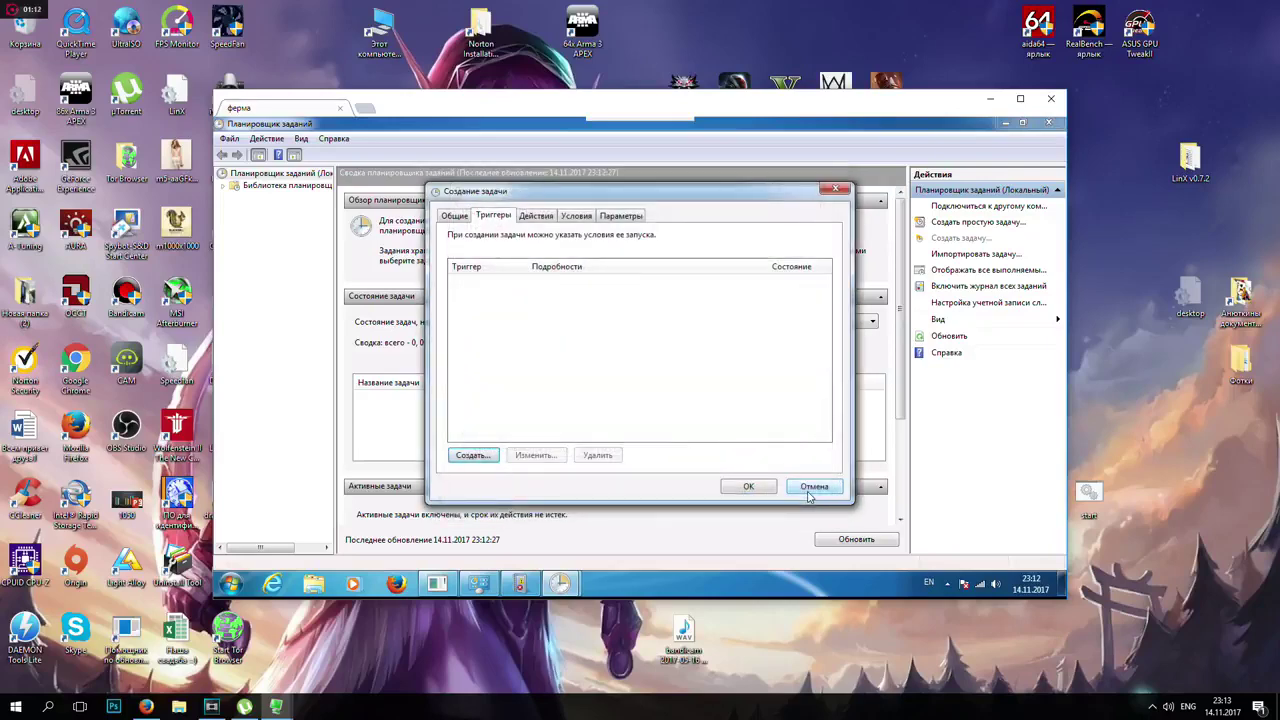
left_click(812, 488)
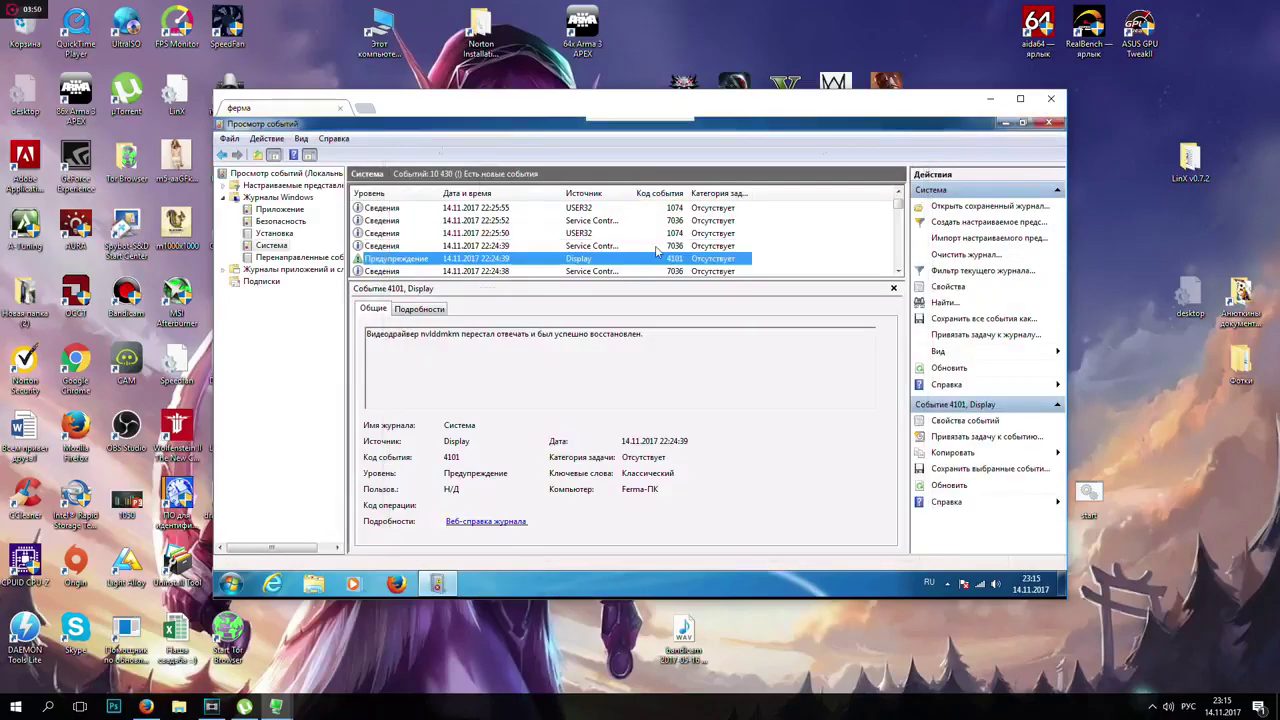
left_click(657, 250)
scroll(625, 240, "up", 2)
left_click(621, 234)
left_click(622, 234)
scroll(622, 236, "down", 2)
left_click(622, 234)
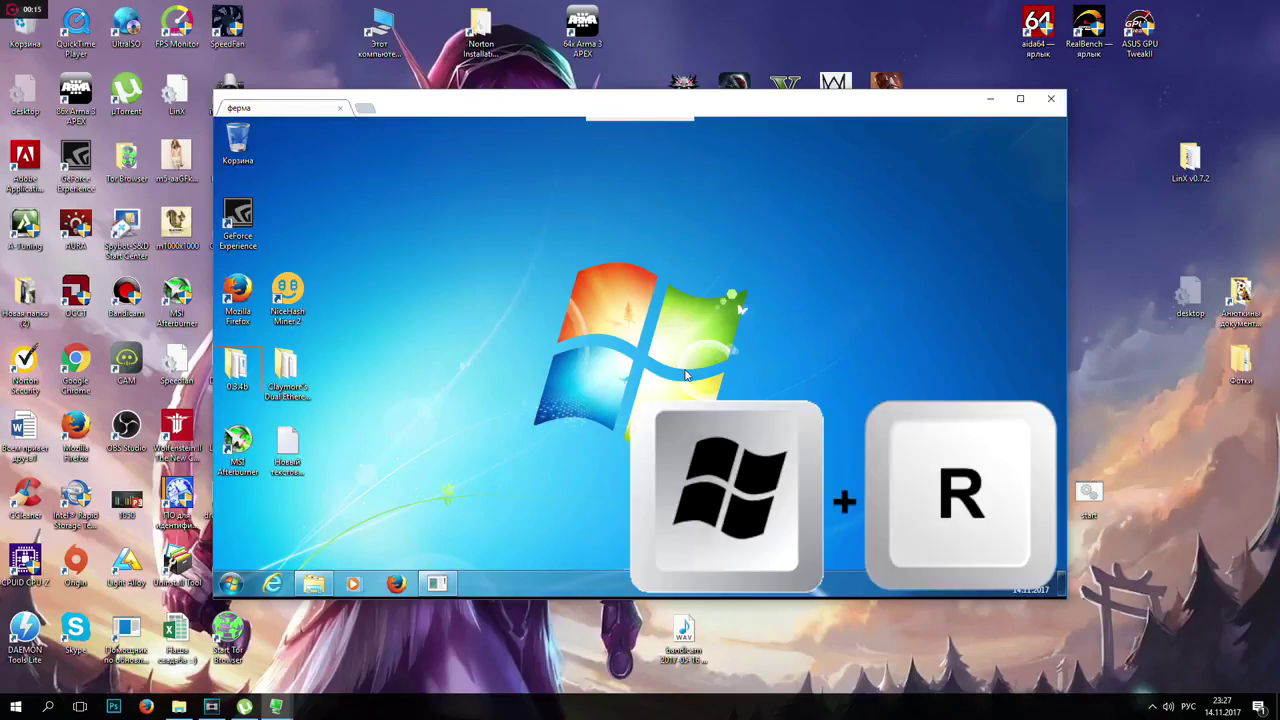
- Open a command prompt and schedule a daily restart by running AT 20:00 /every:M,T,W,Th,F,S,Su shutdown /r
key("super+r")
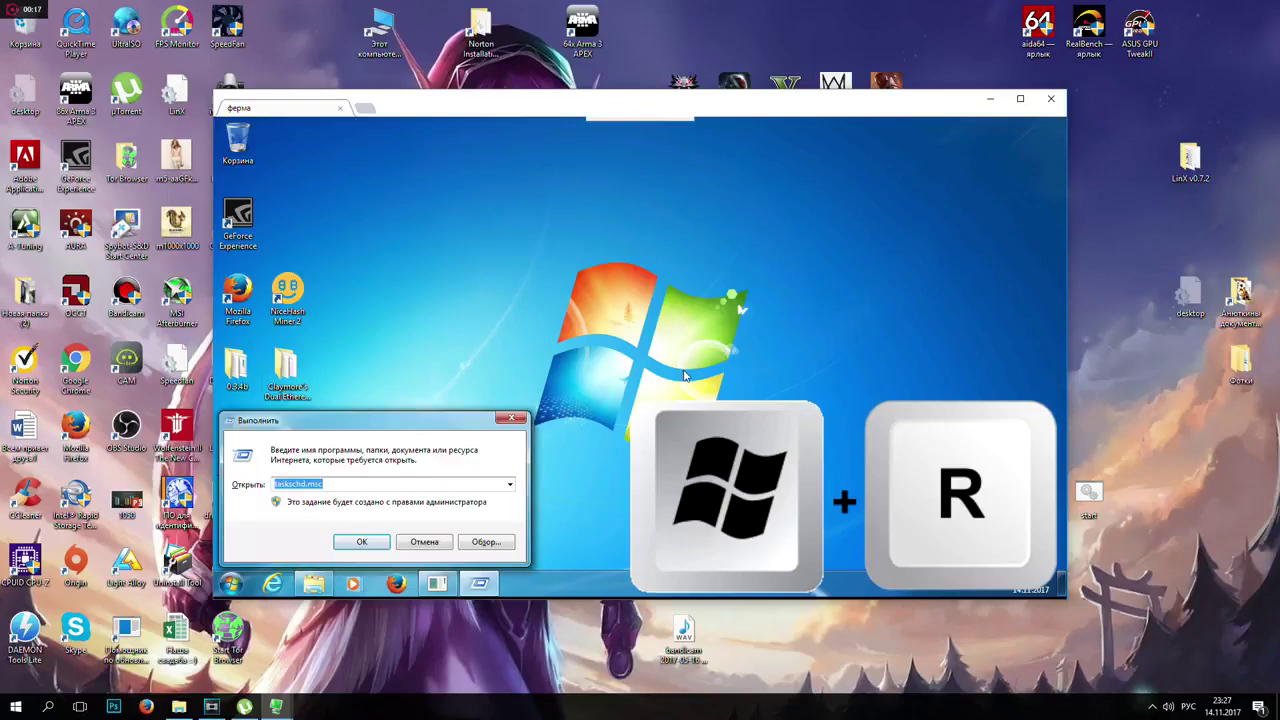
type("cmd")
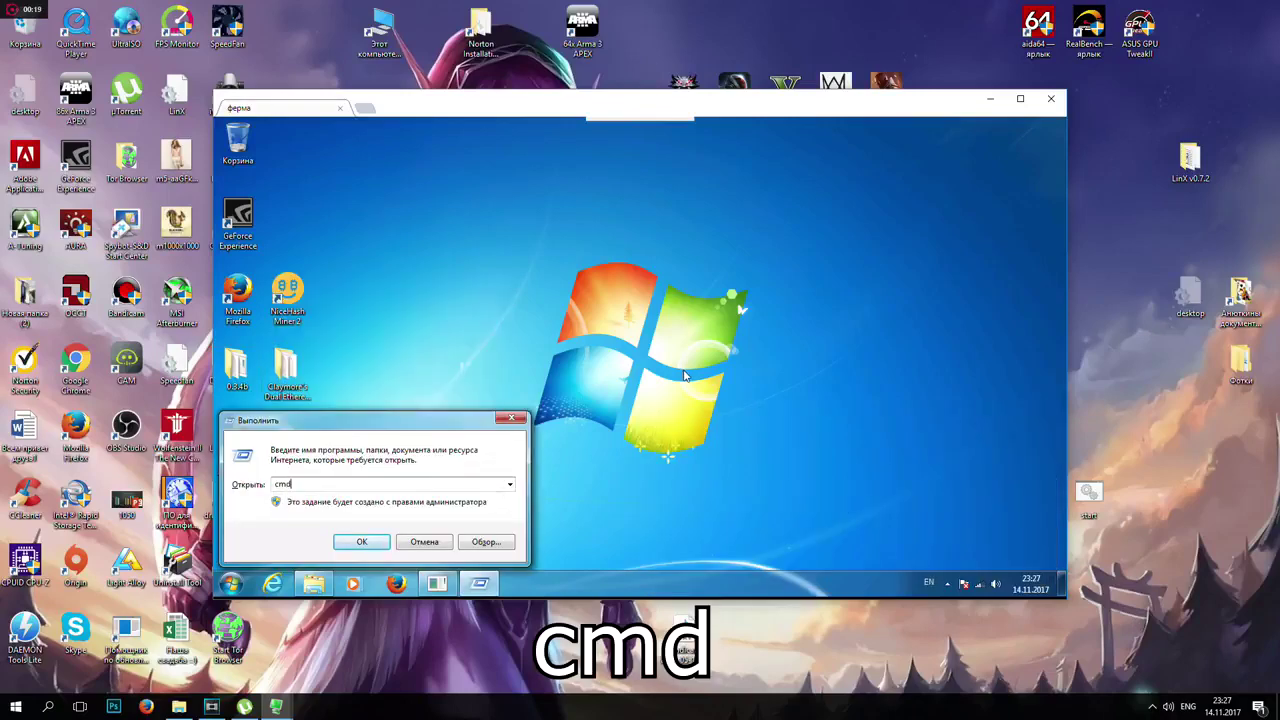
key("Return")
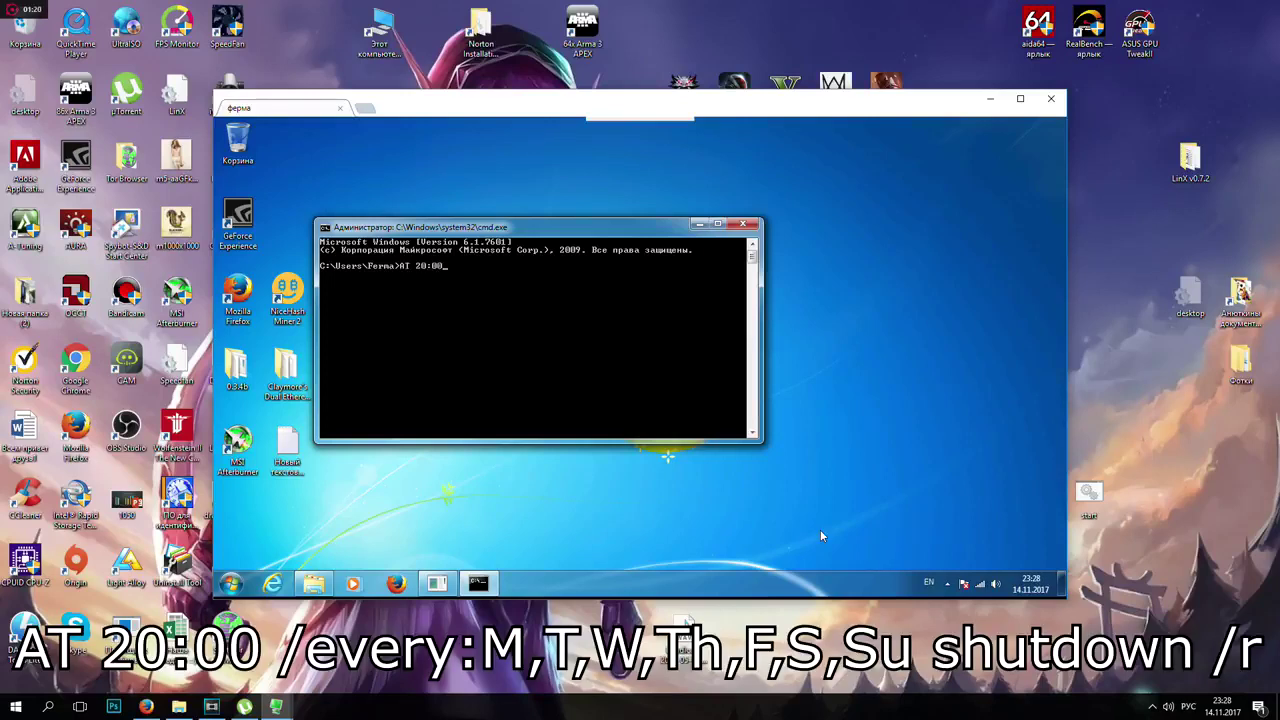
type("every:M,T,W,Th,F,S,Su shutdow")
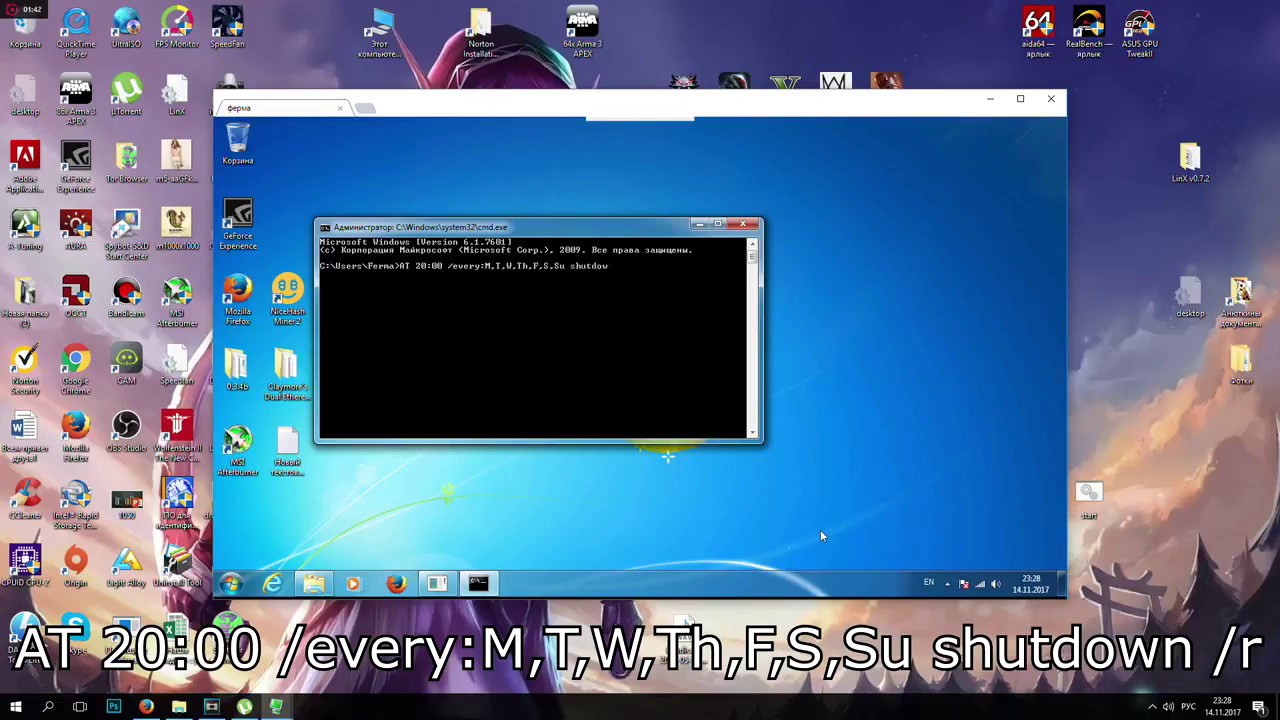
type("n /r")
key("Return")
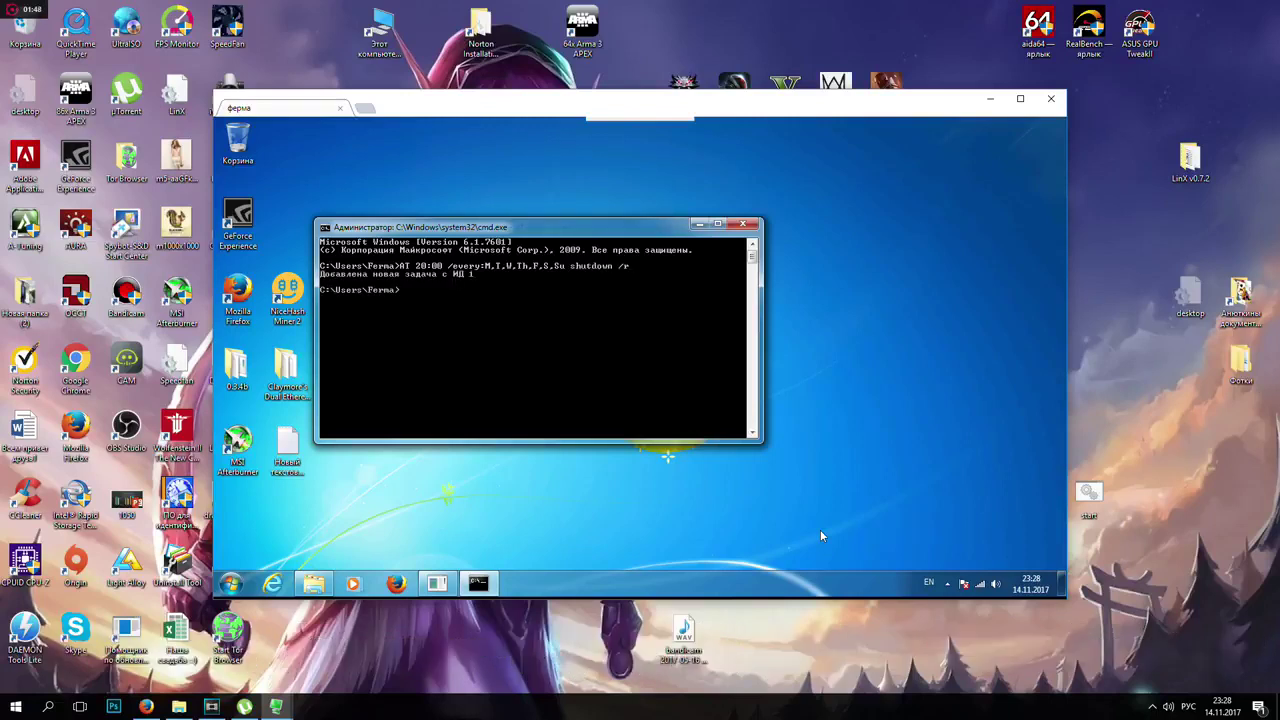